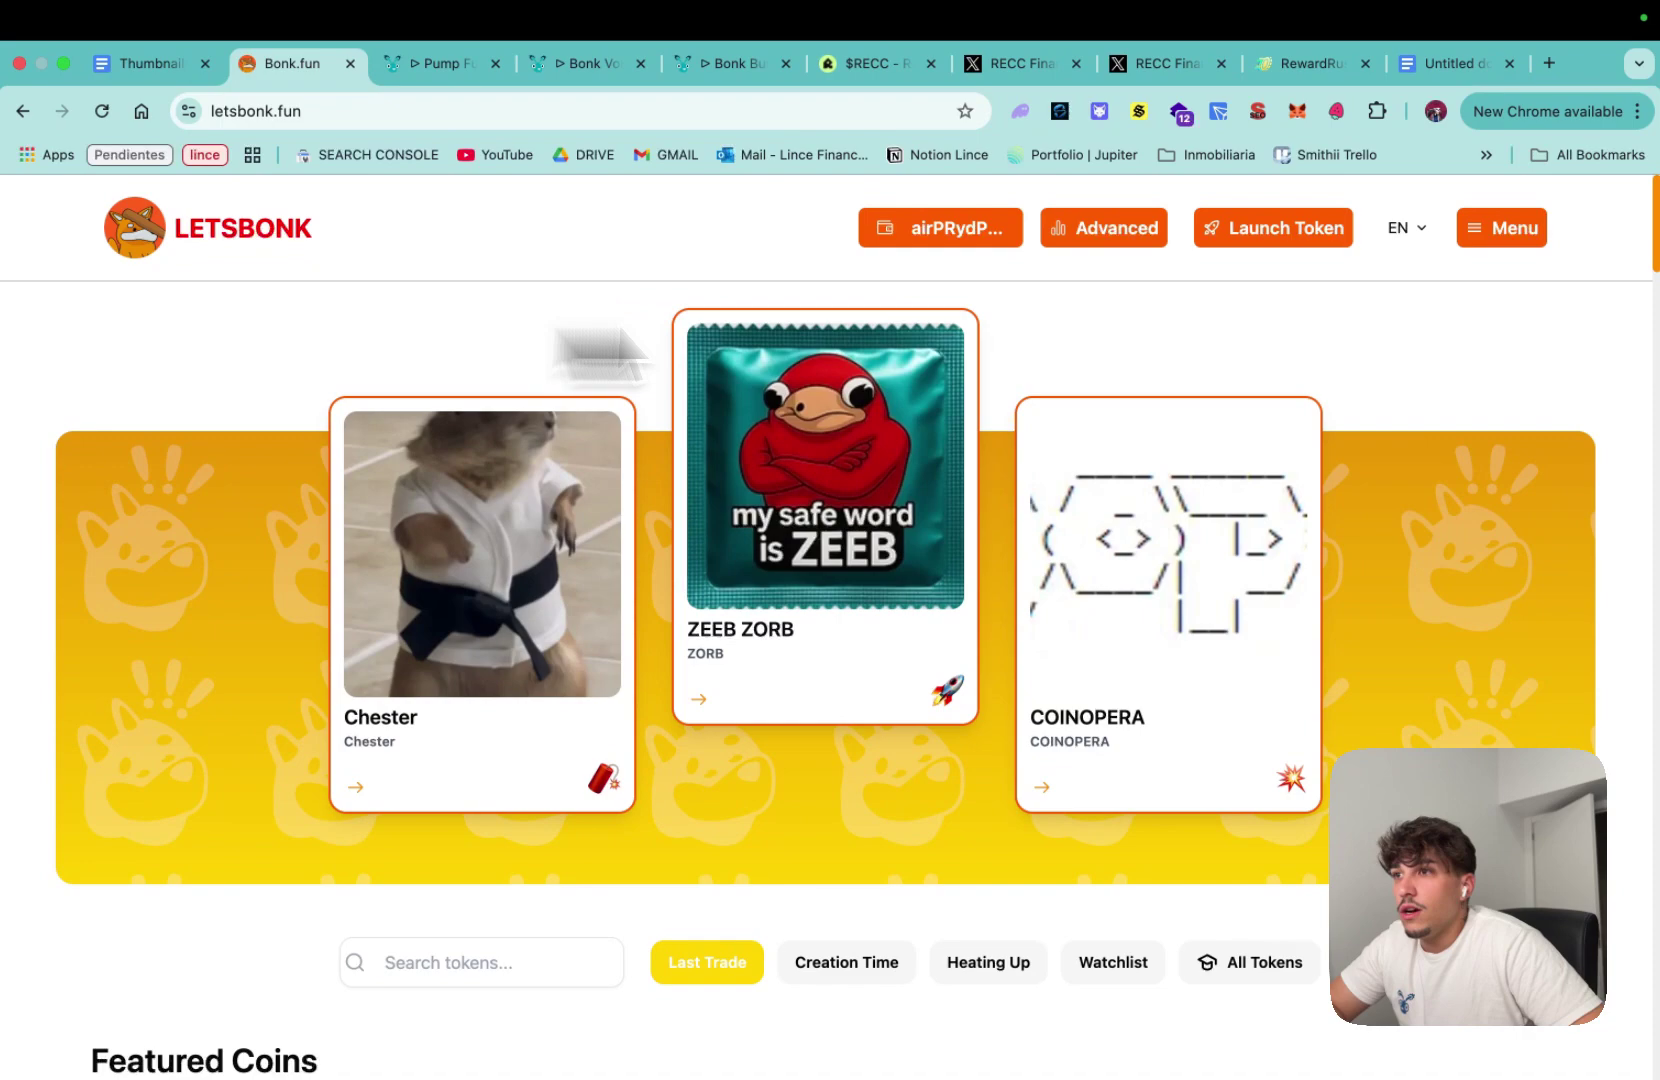
# Step: Start a new token on LetsBonk and set its symbol to RECC
pyautogui.click(1245, 242)
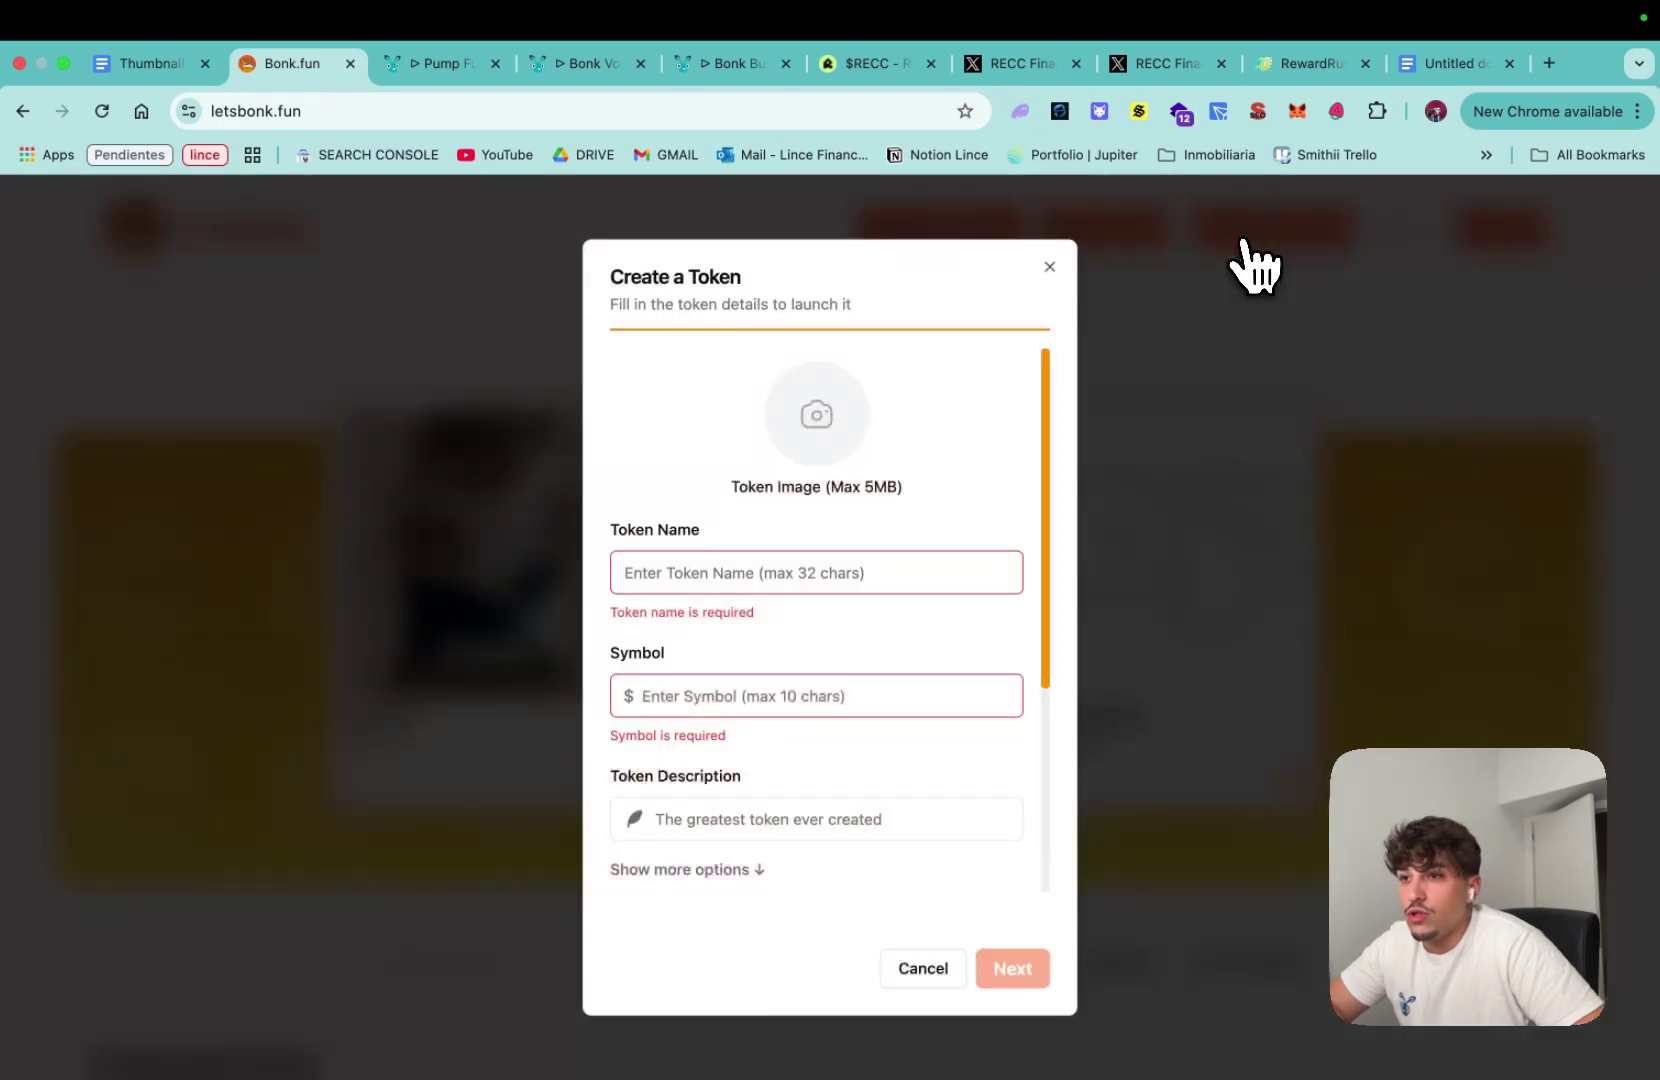
pyautogui.scroll(-3, 820, 640)
pyautogui.scroll(-1, 860, 711)
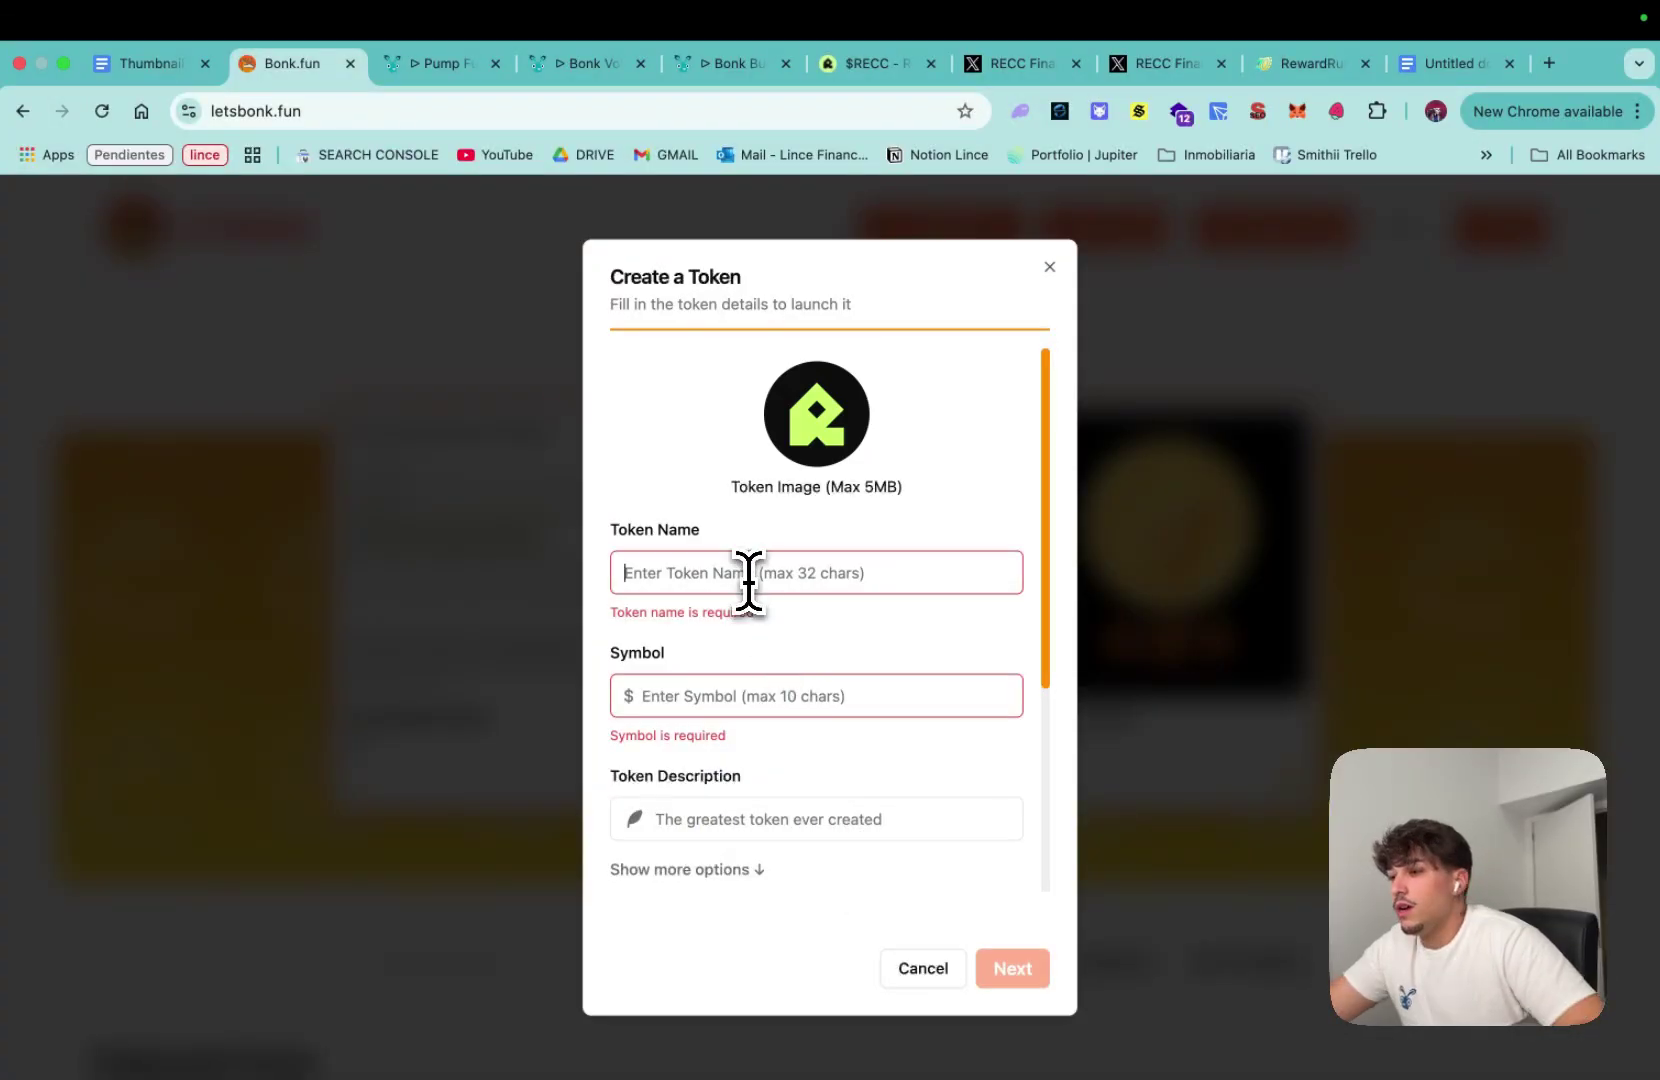
pyautogui.write('RECC')
pyautogui.click(752, 670)
pyautogui.write('RECC')
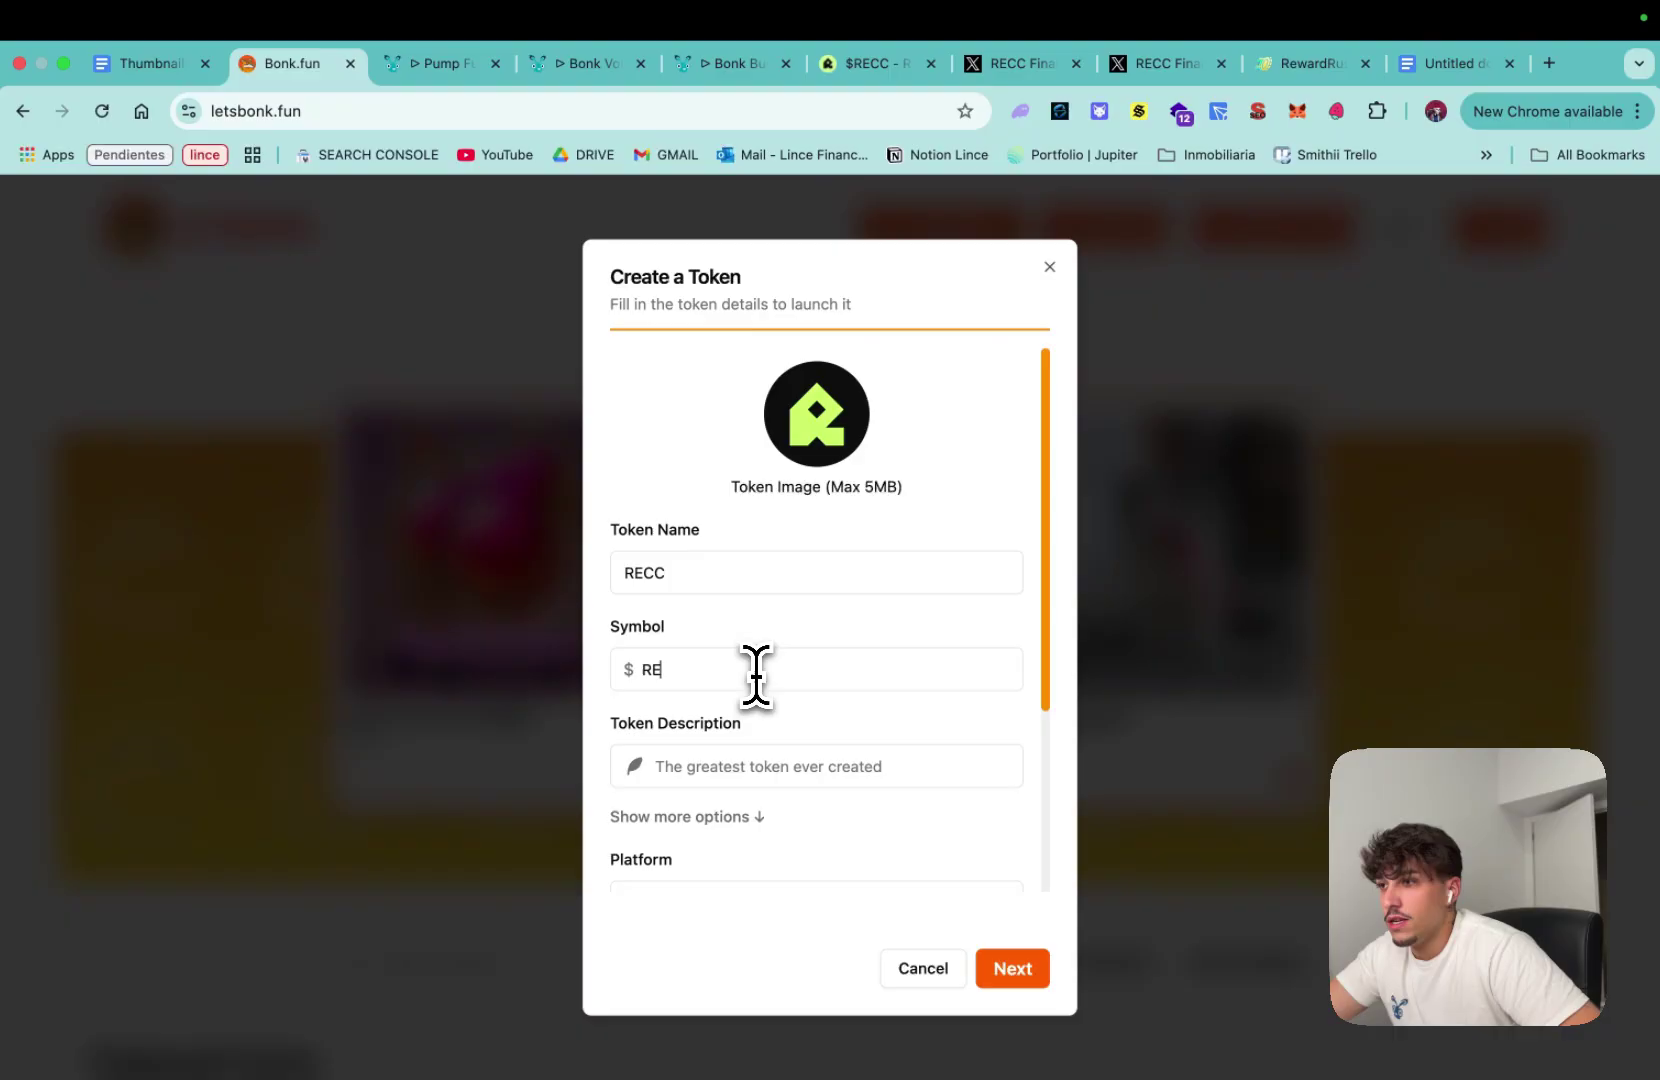
# Step: Enter 'Real Estate Crypto Crowdfunding' as the token name
pyautogui.scroll(-1, 734, 620)
pyautogui.doubleClick(665, 527)
pyautogui.write('Rea')
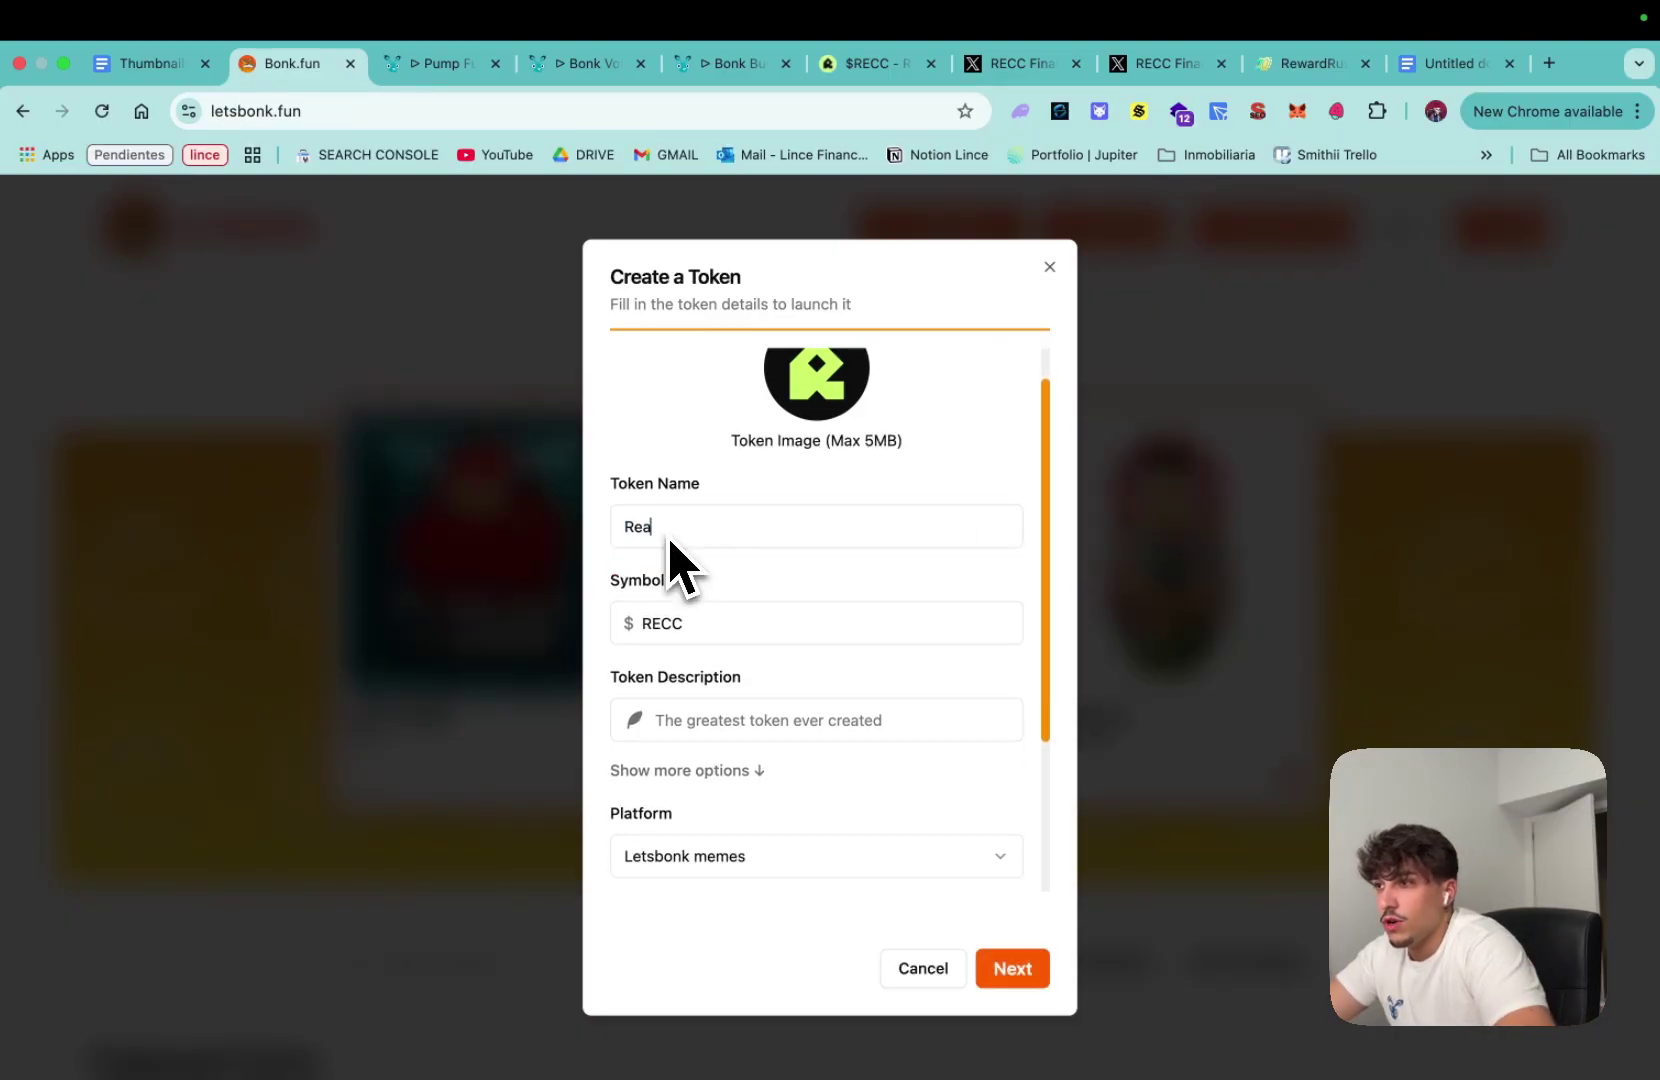
pyautogui.write('l Estate Cryp')
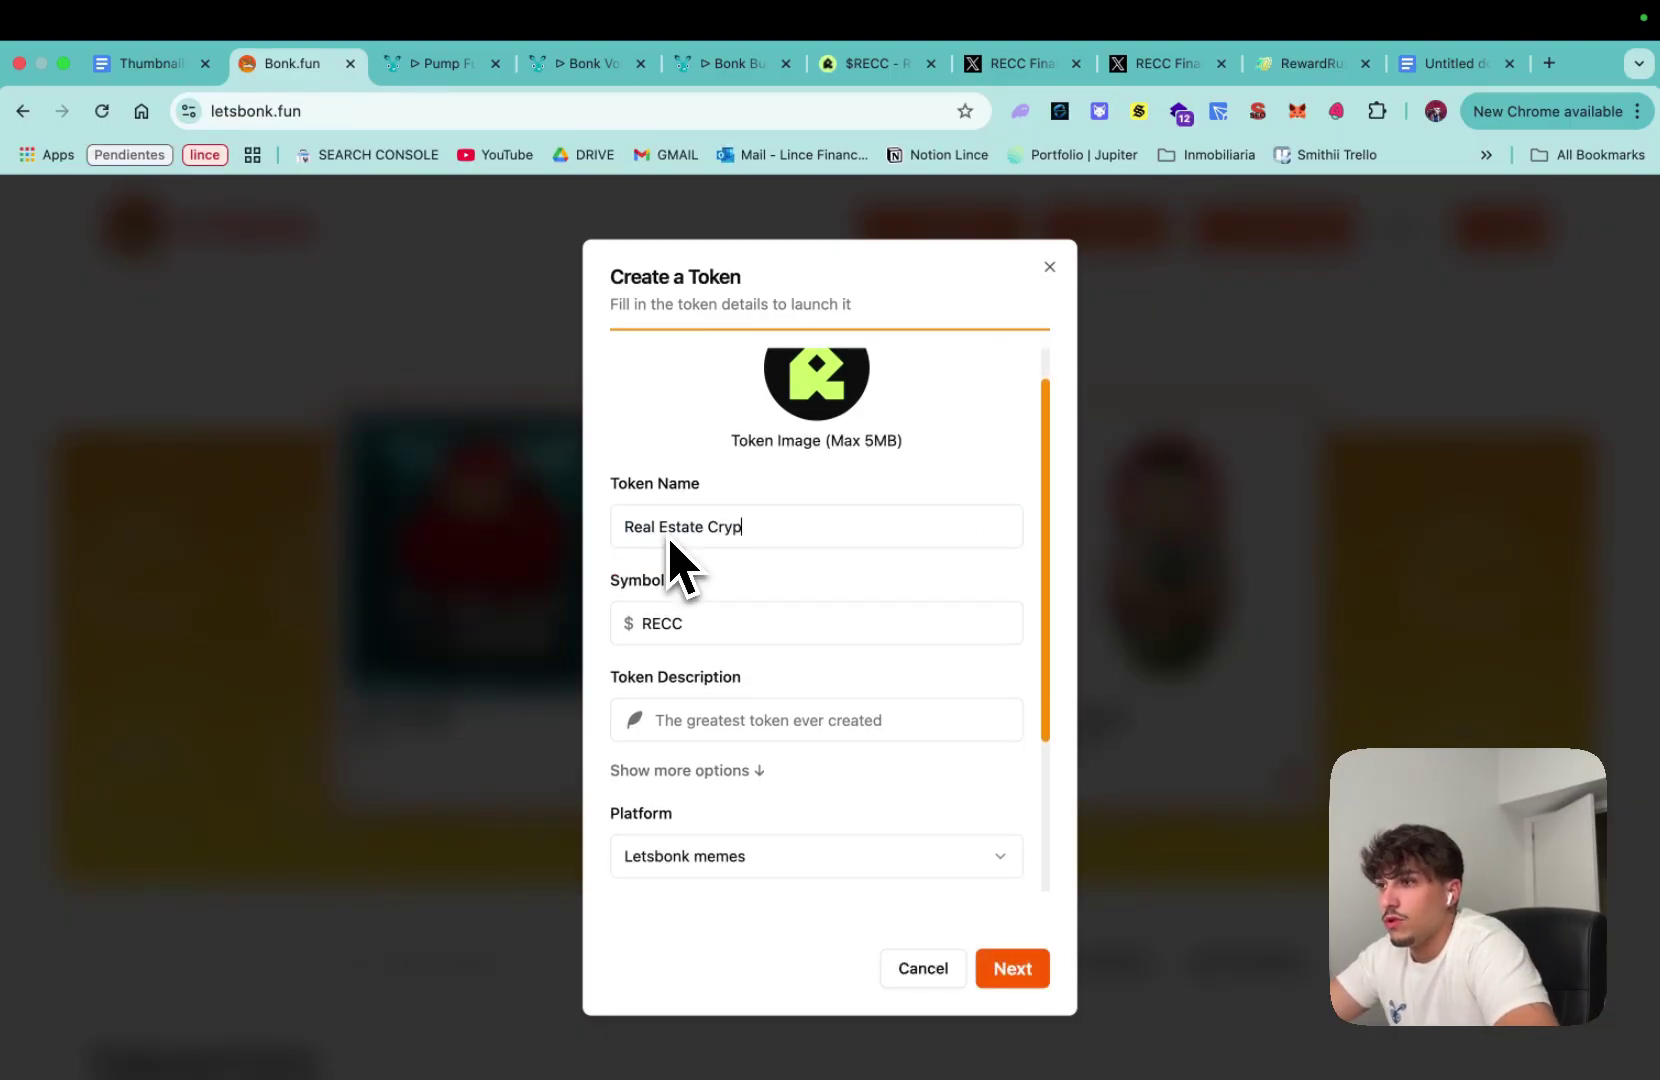
pyautogui.write('to Crowdfunding')
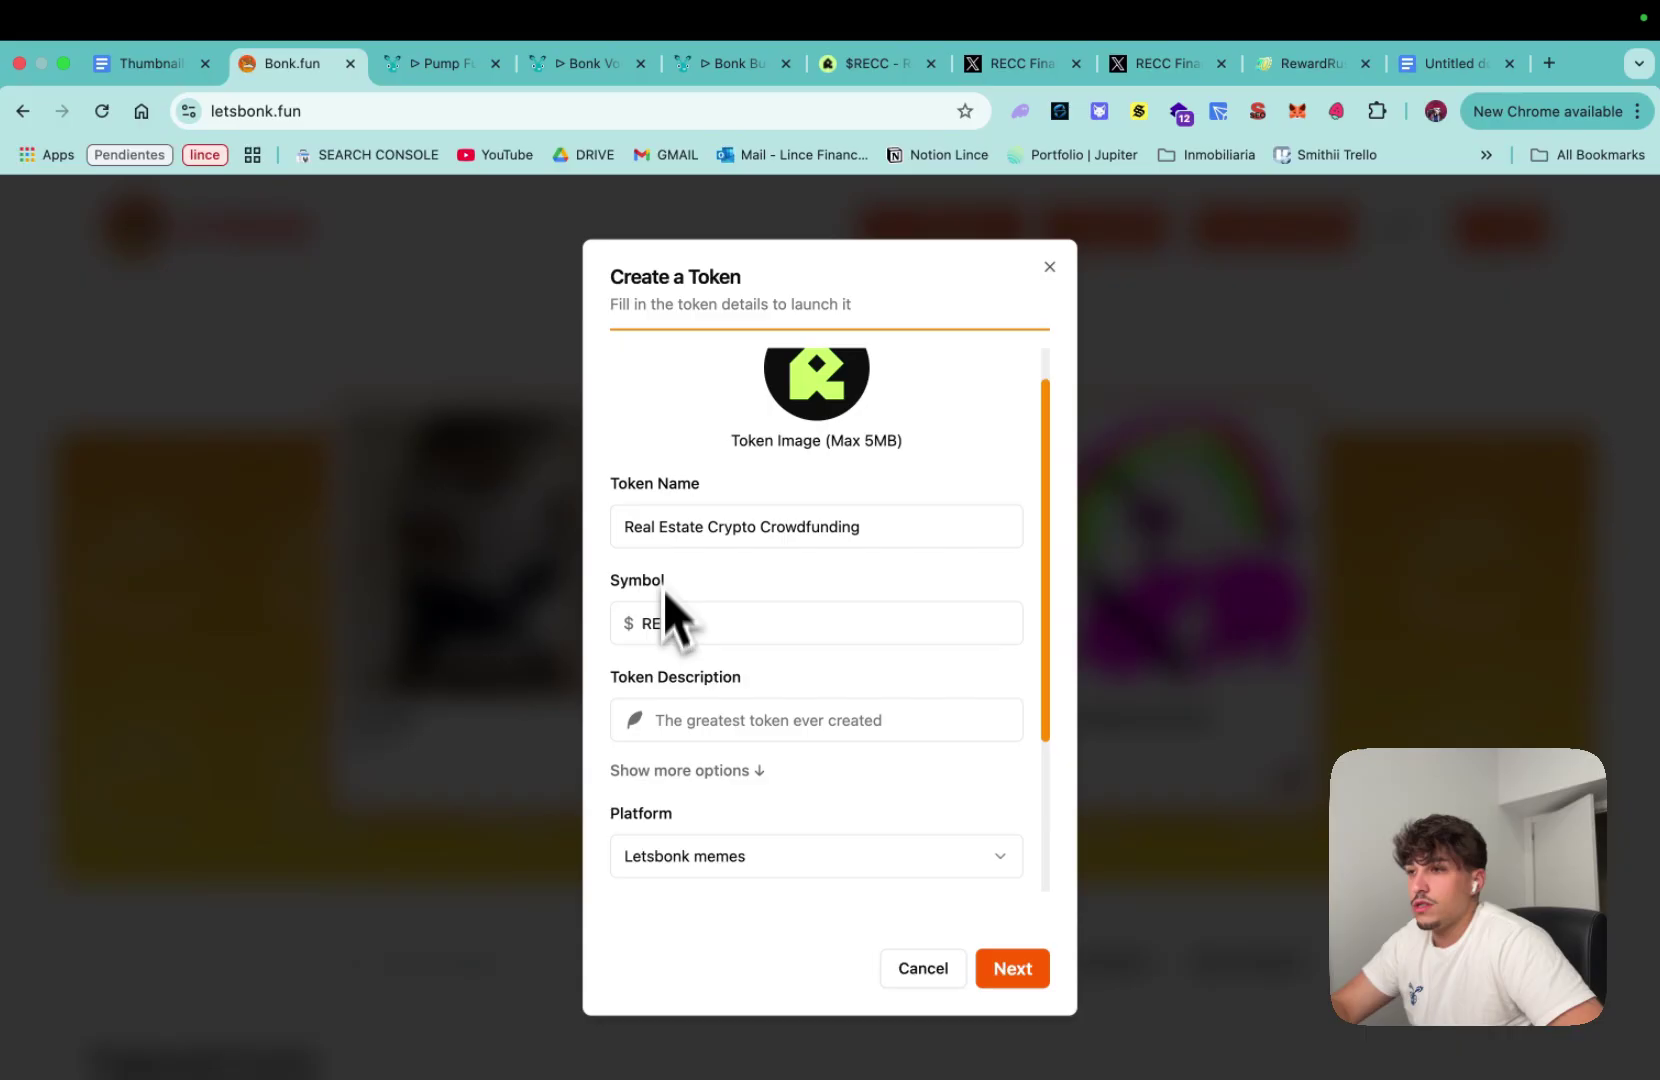
pyautogui.doubleClick(804, 545)
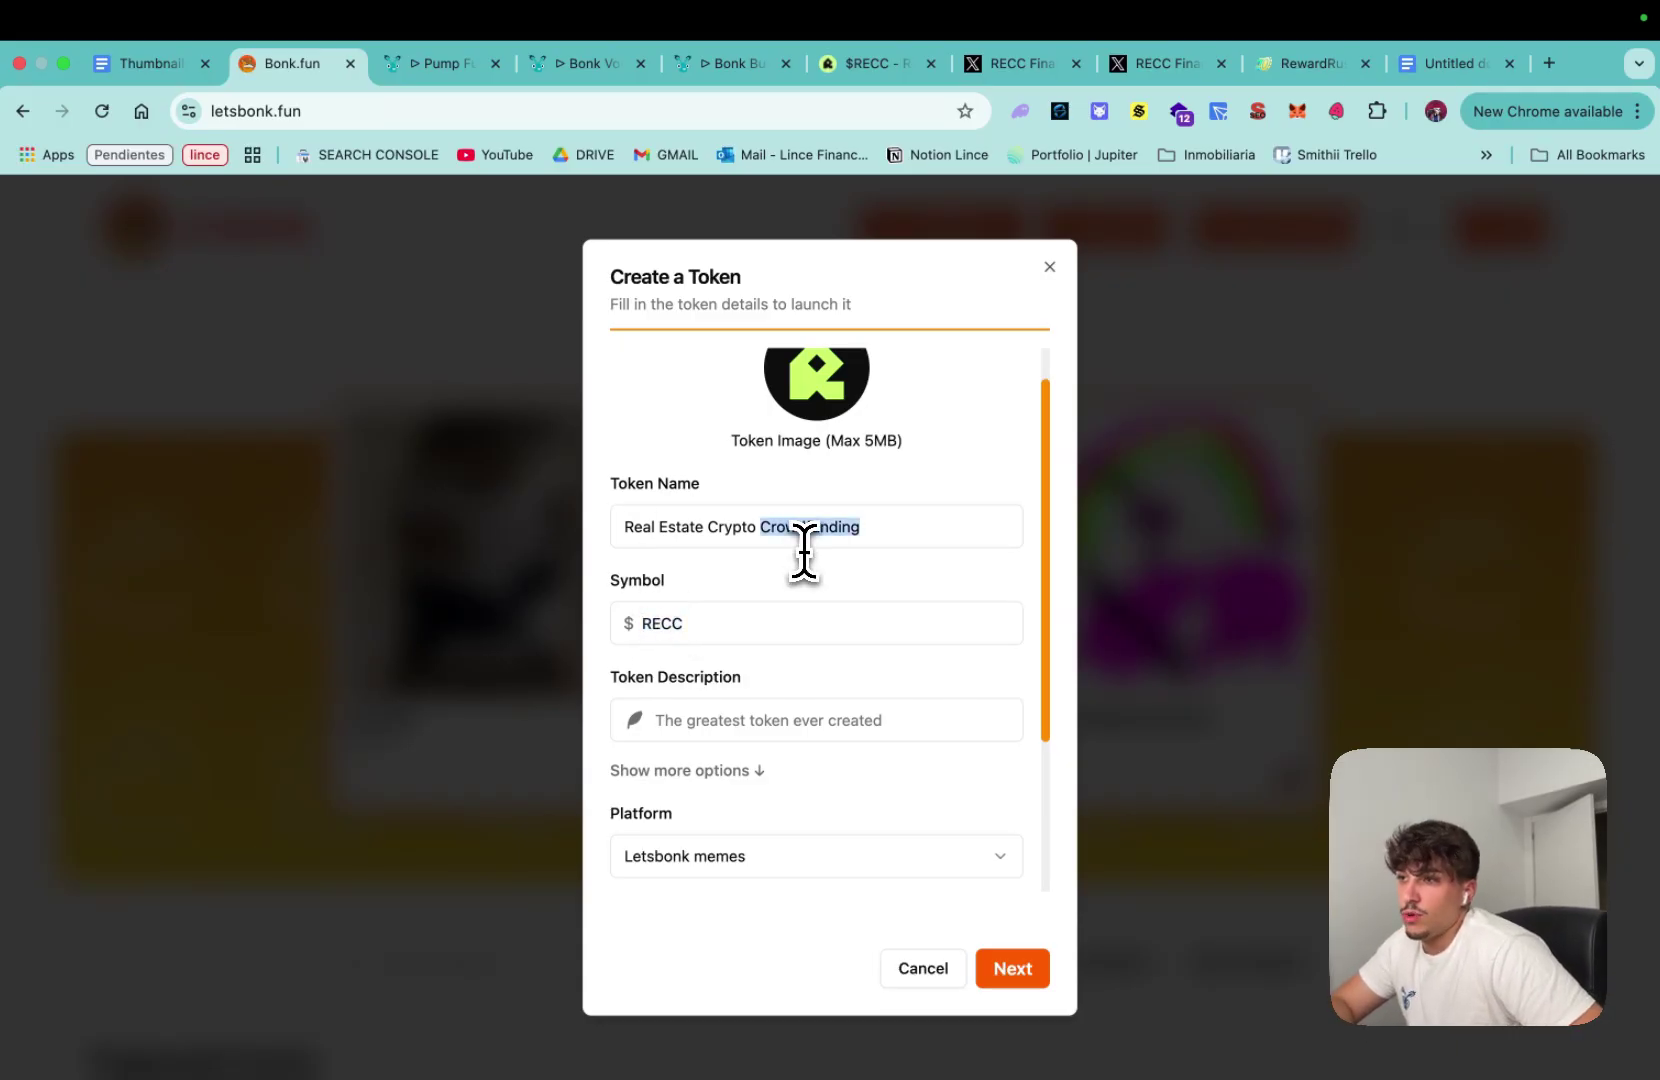
pyautogui.scroll(-1, 817, 596)
pyautogui.doubleClick(712, 585)
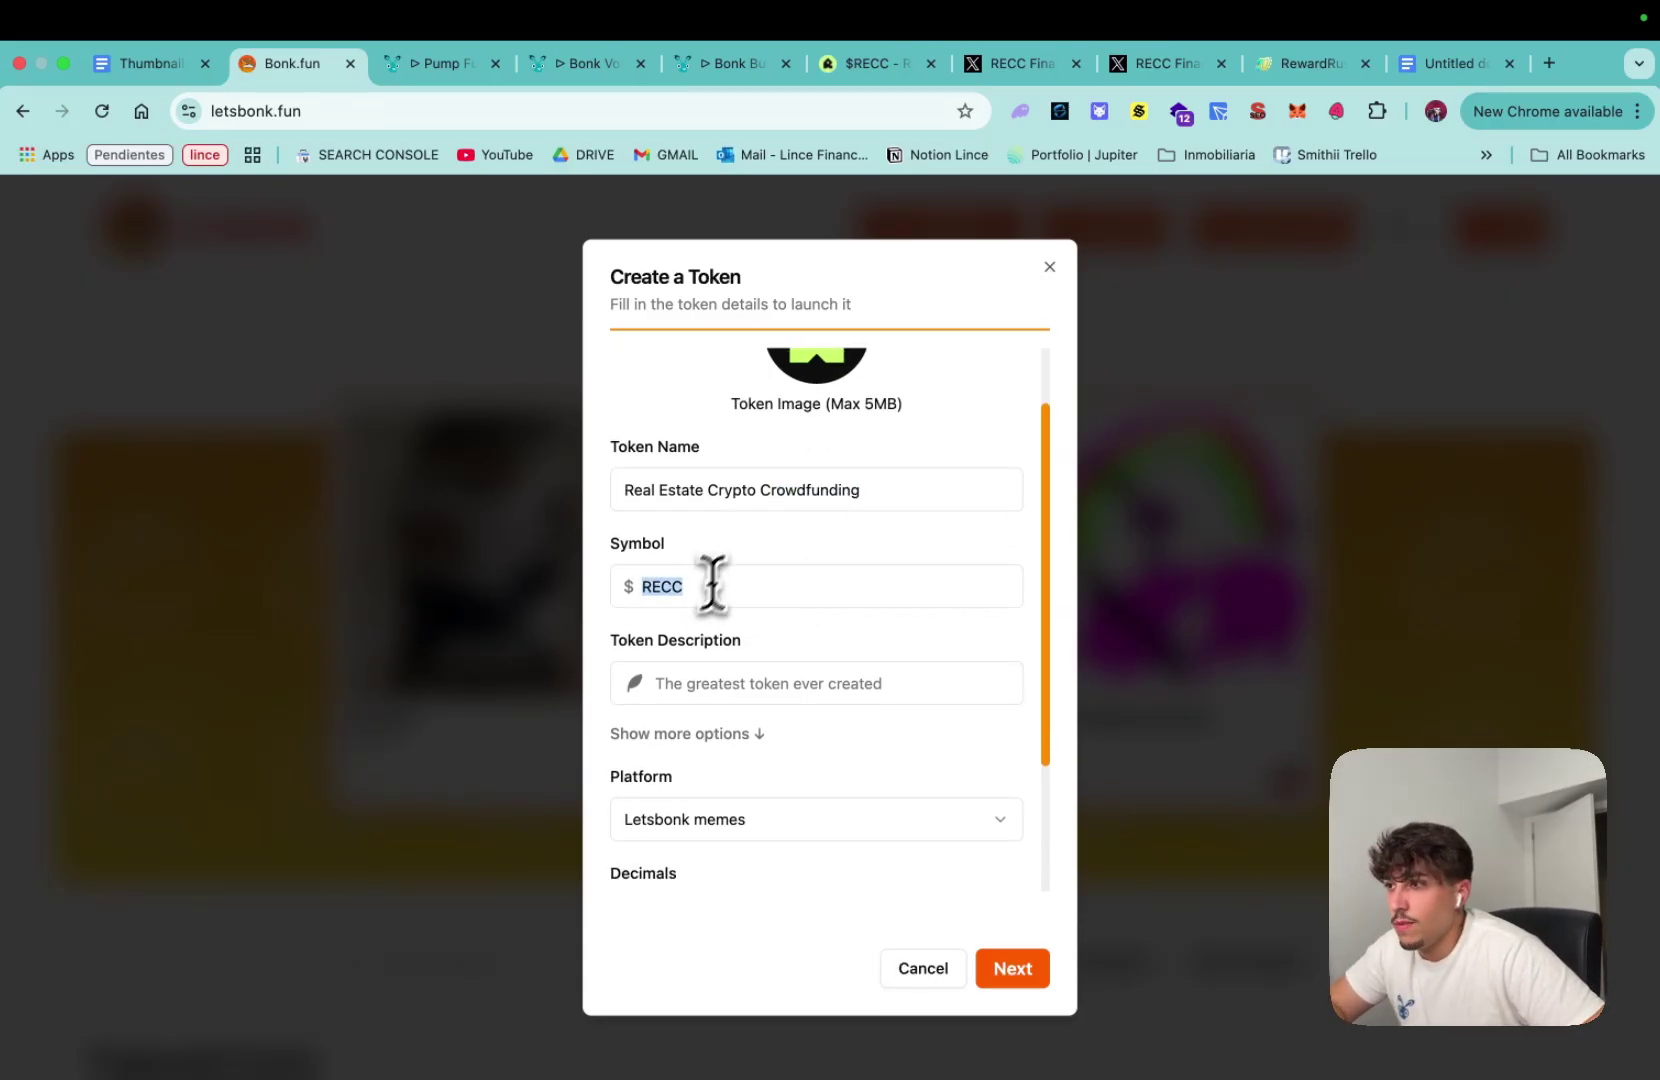
pyautogui.scroll(-1, 730, 590)
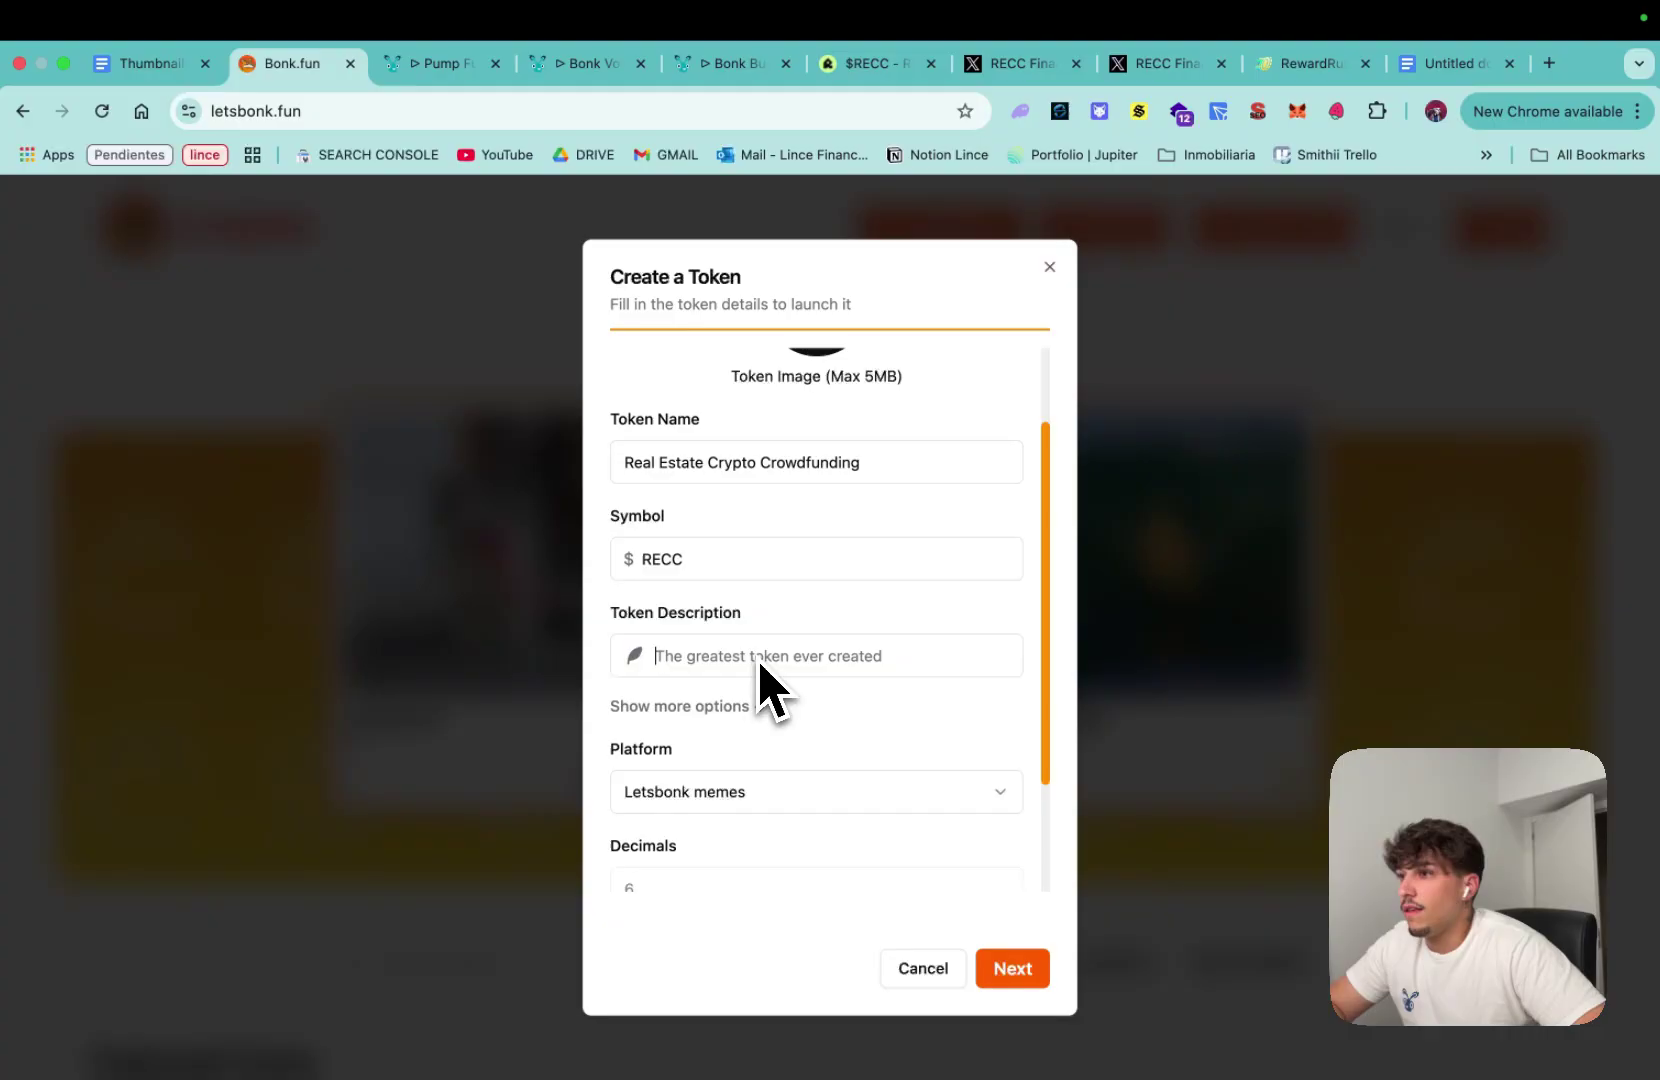
pyautogui.scroll(-1, 760, 670)
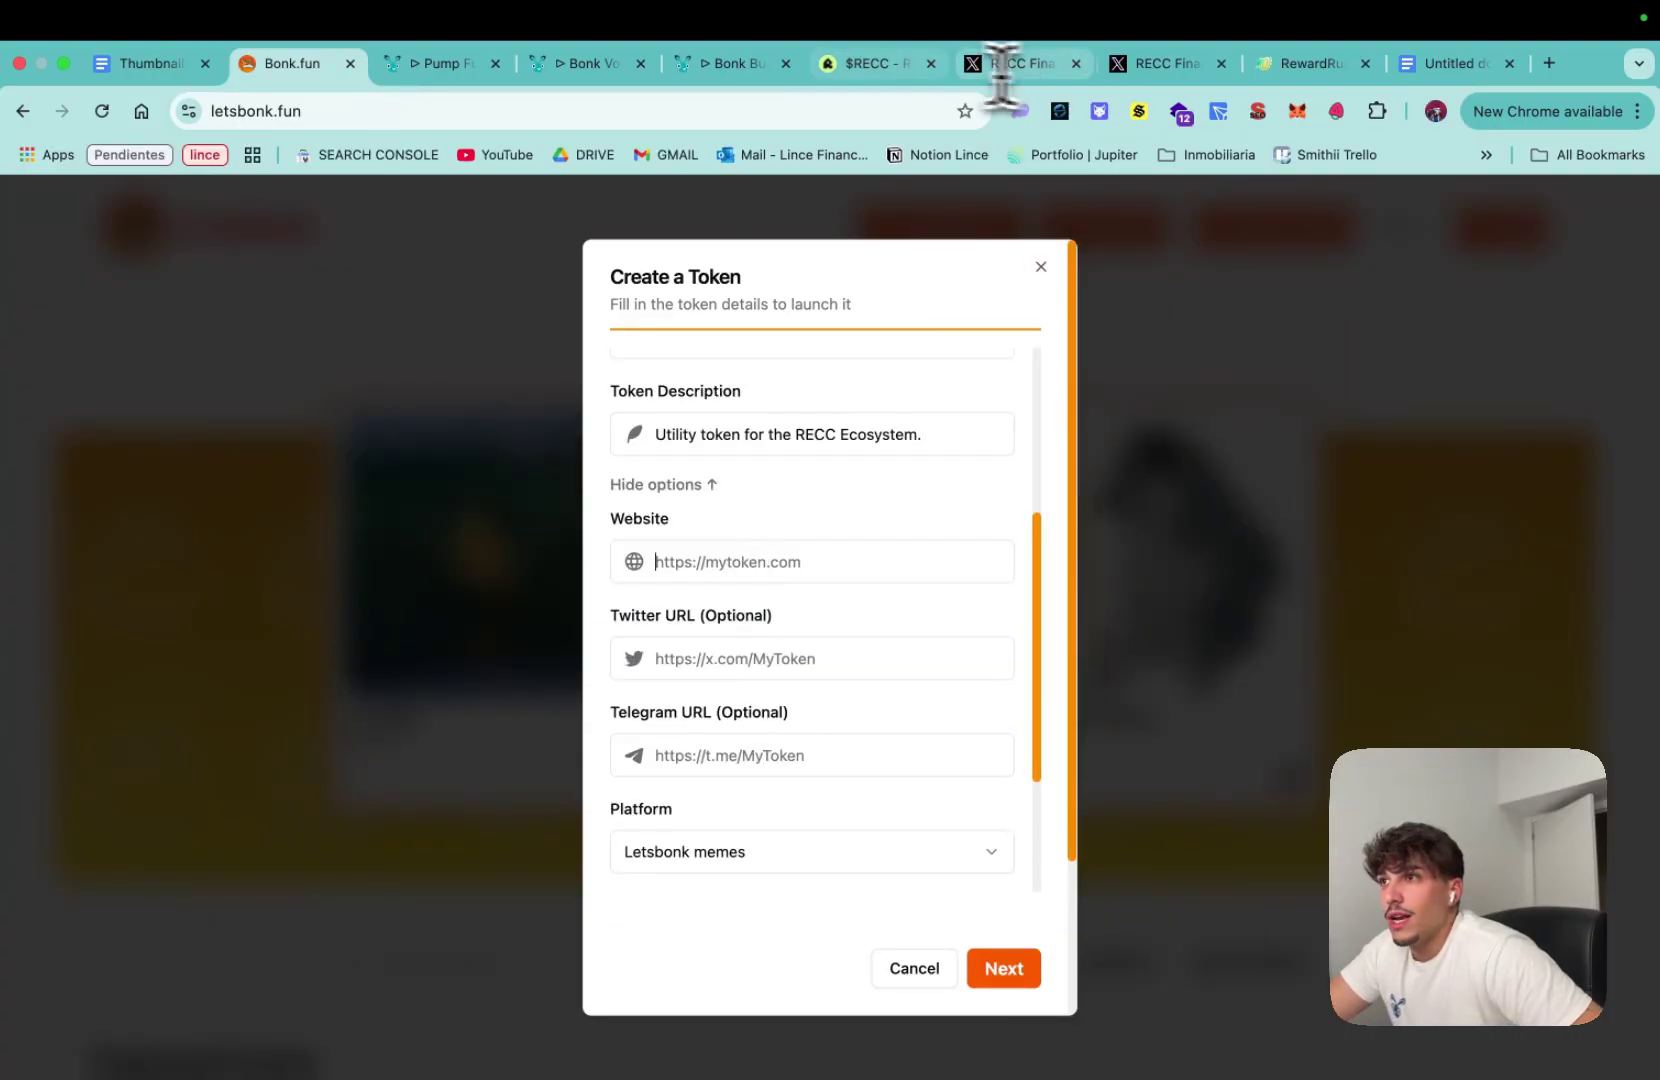
pyautogui.click(885, 570)
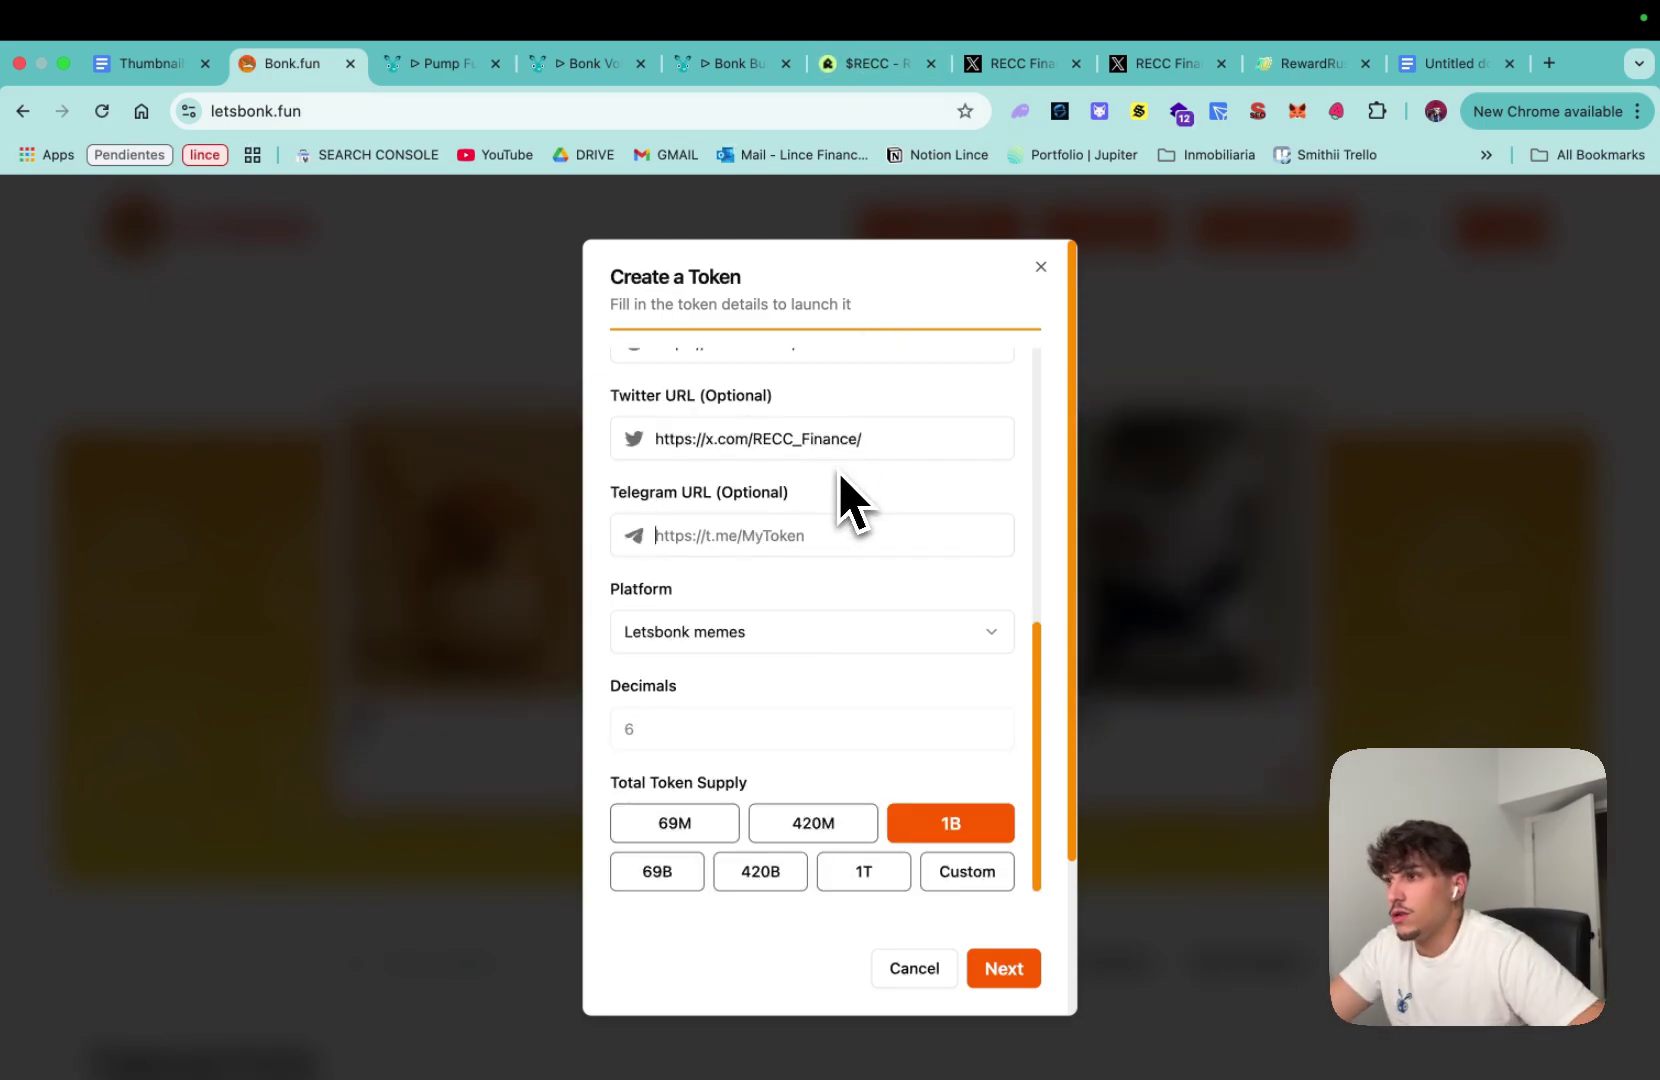
pyautogui.write('https://t.')
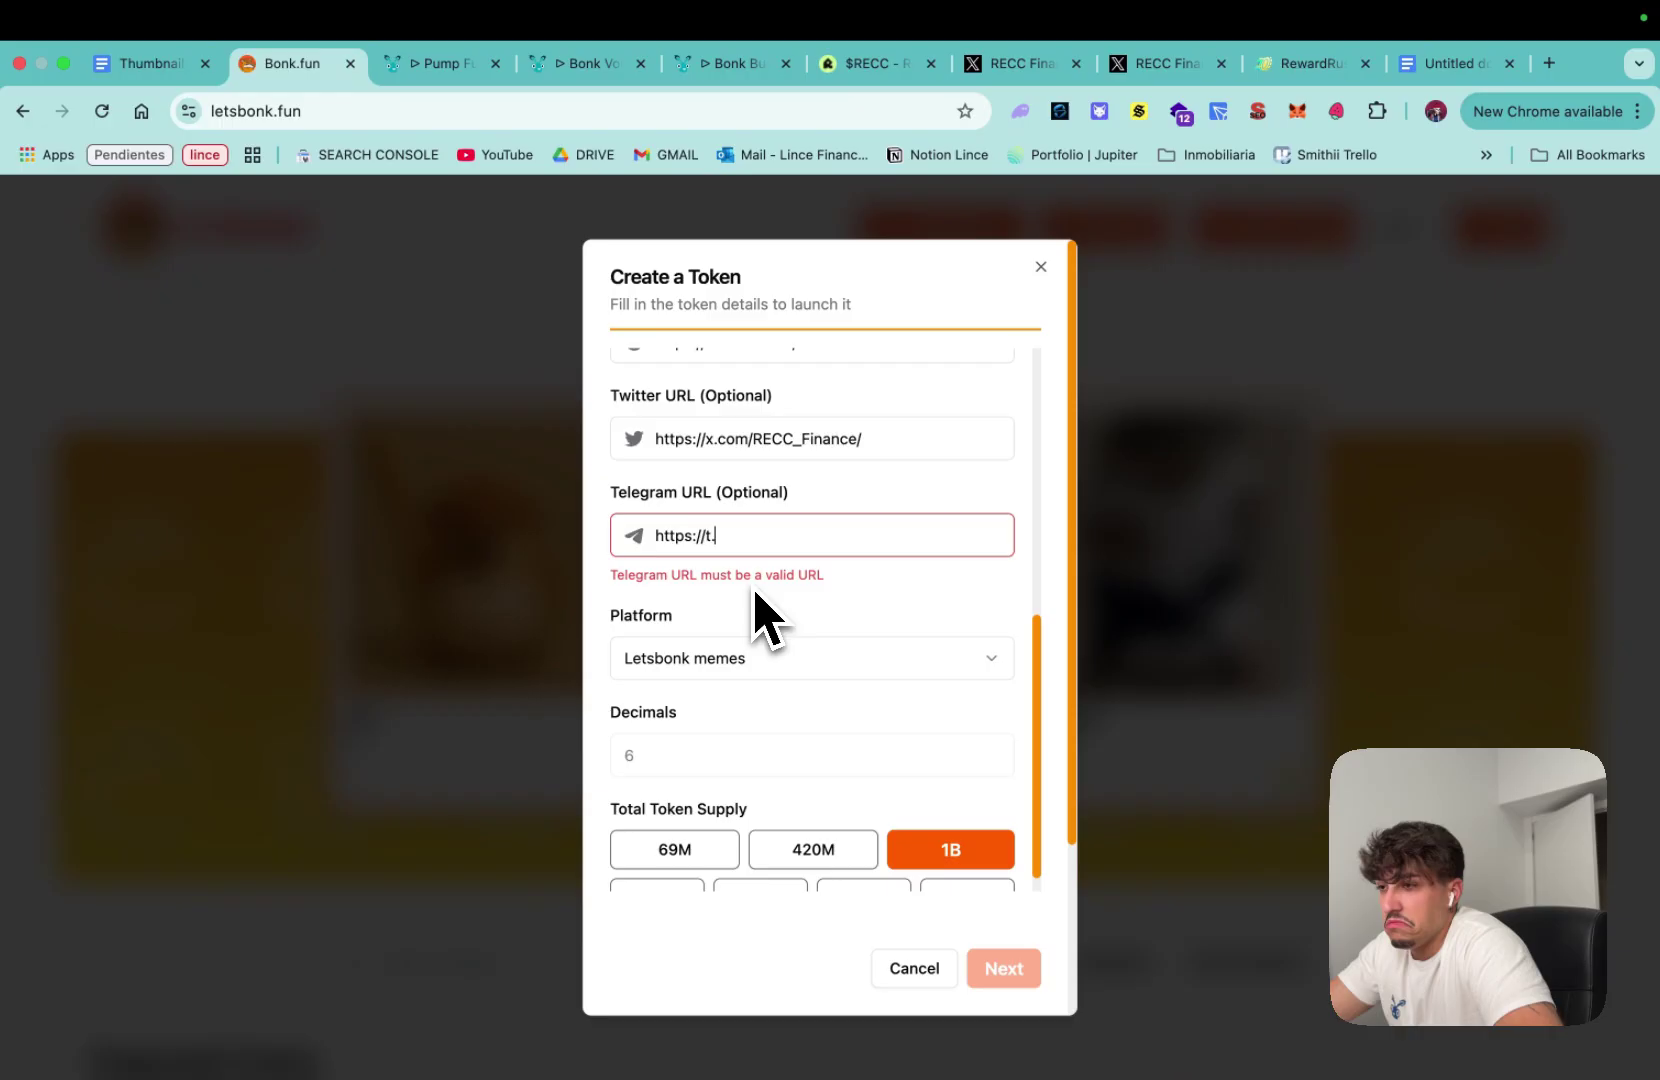
pyautogui.write('me/RE')
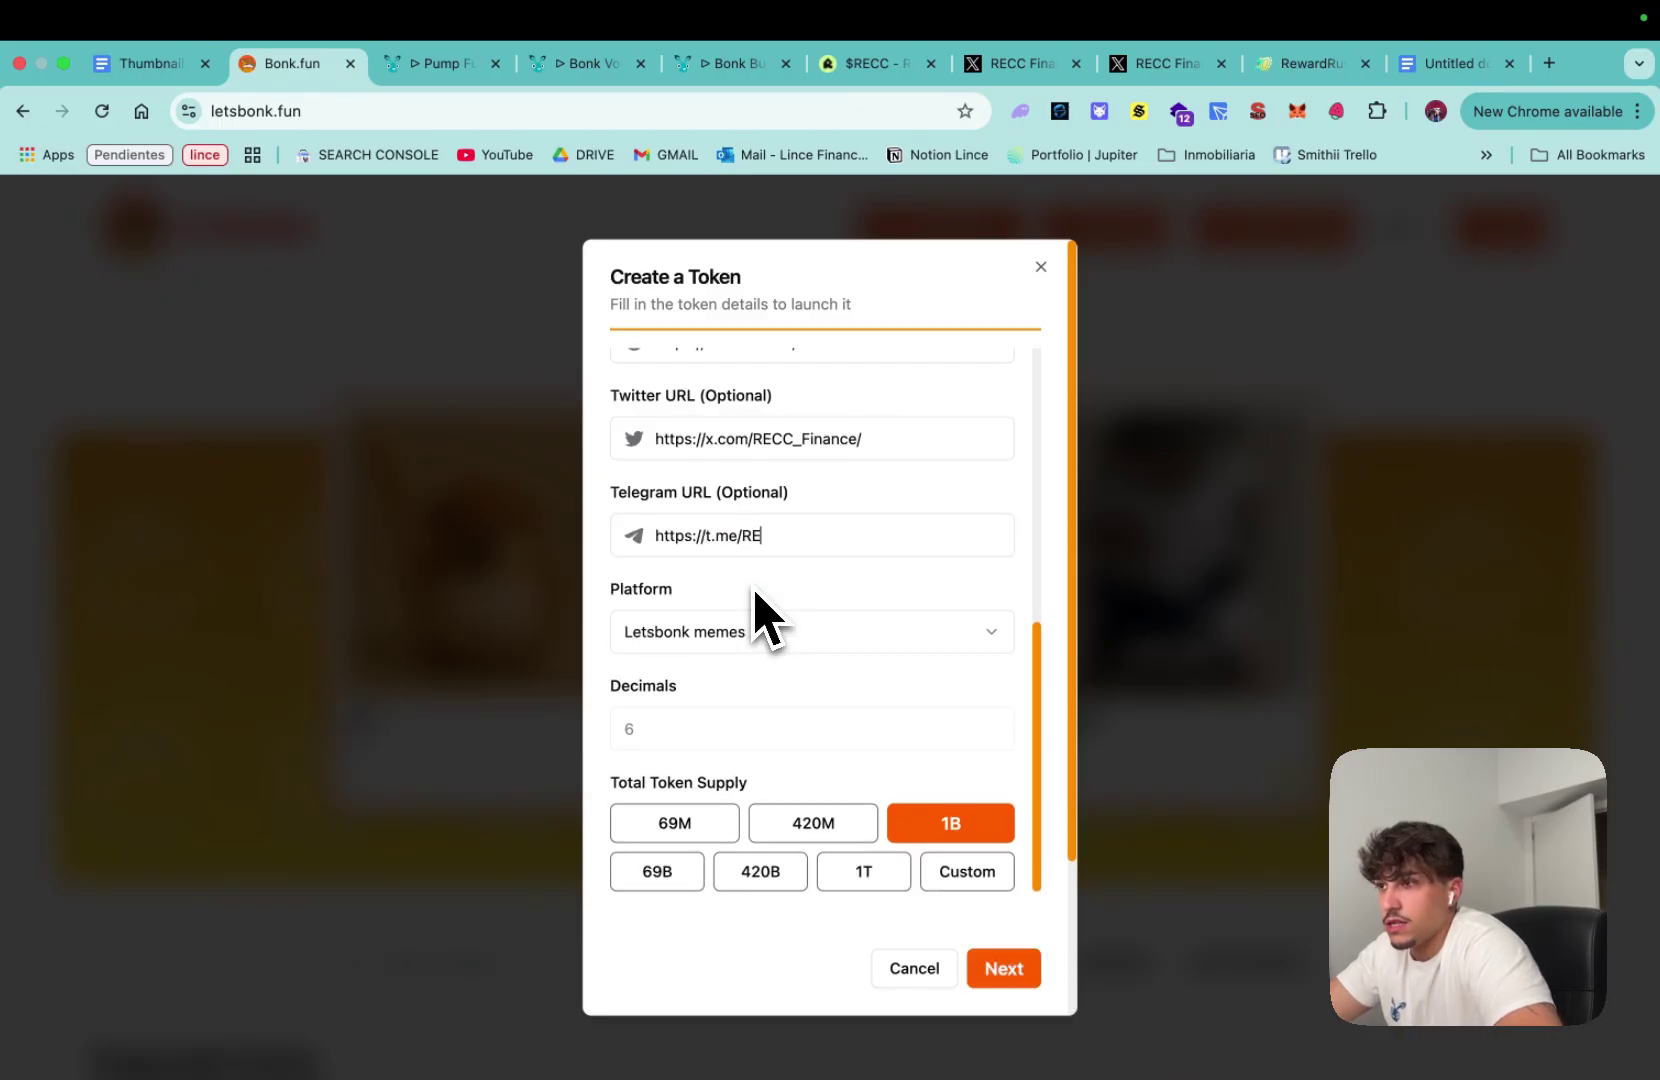
pyautogui.write('CC_Finance')
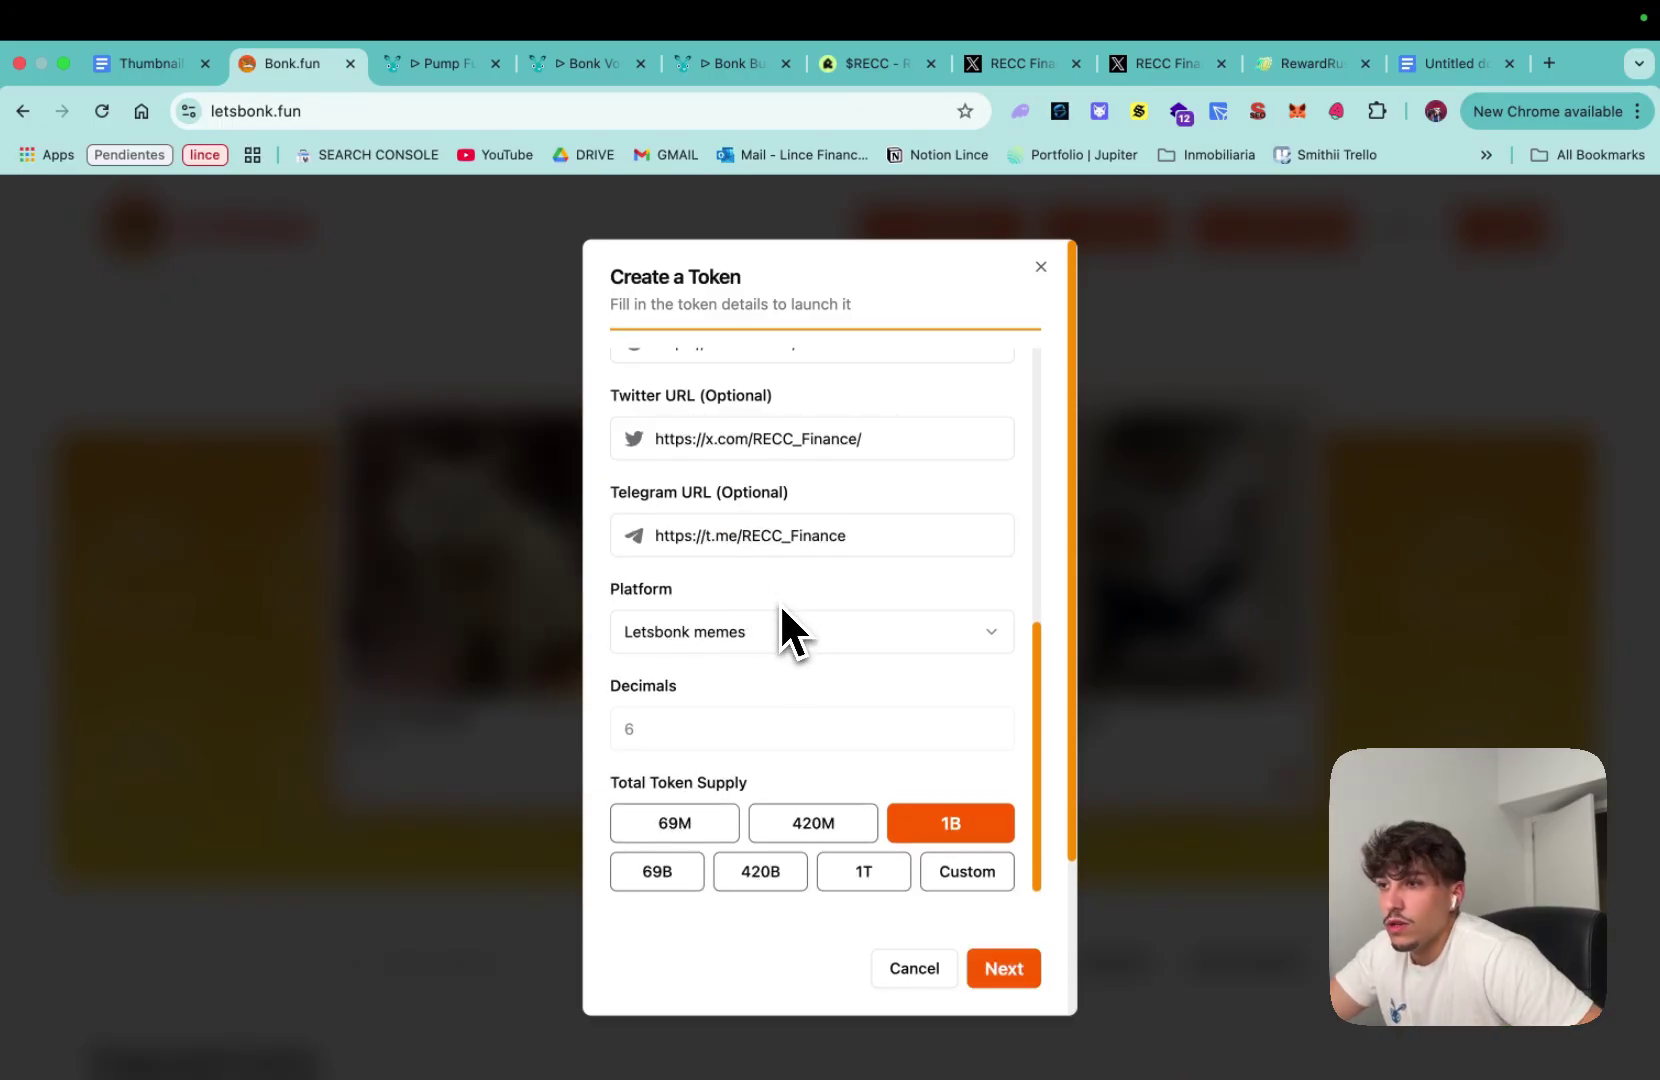
pyautogui.scroll(-1, 775, 540)
# Step: Keep Letsbonk memes selected as the token's platform
pyautogui.click(766, 578)
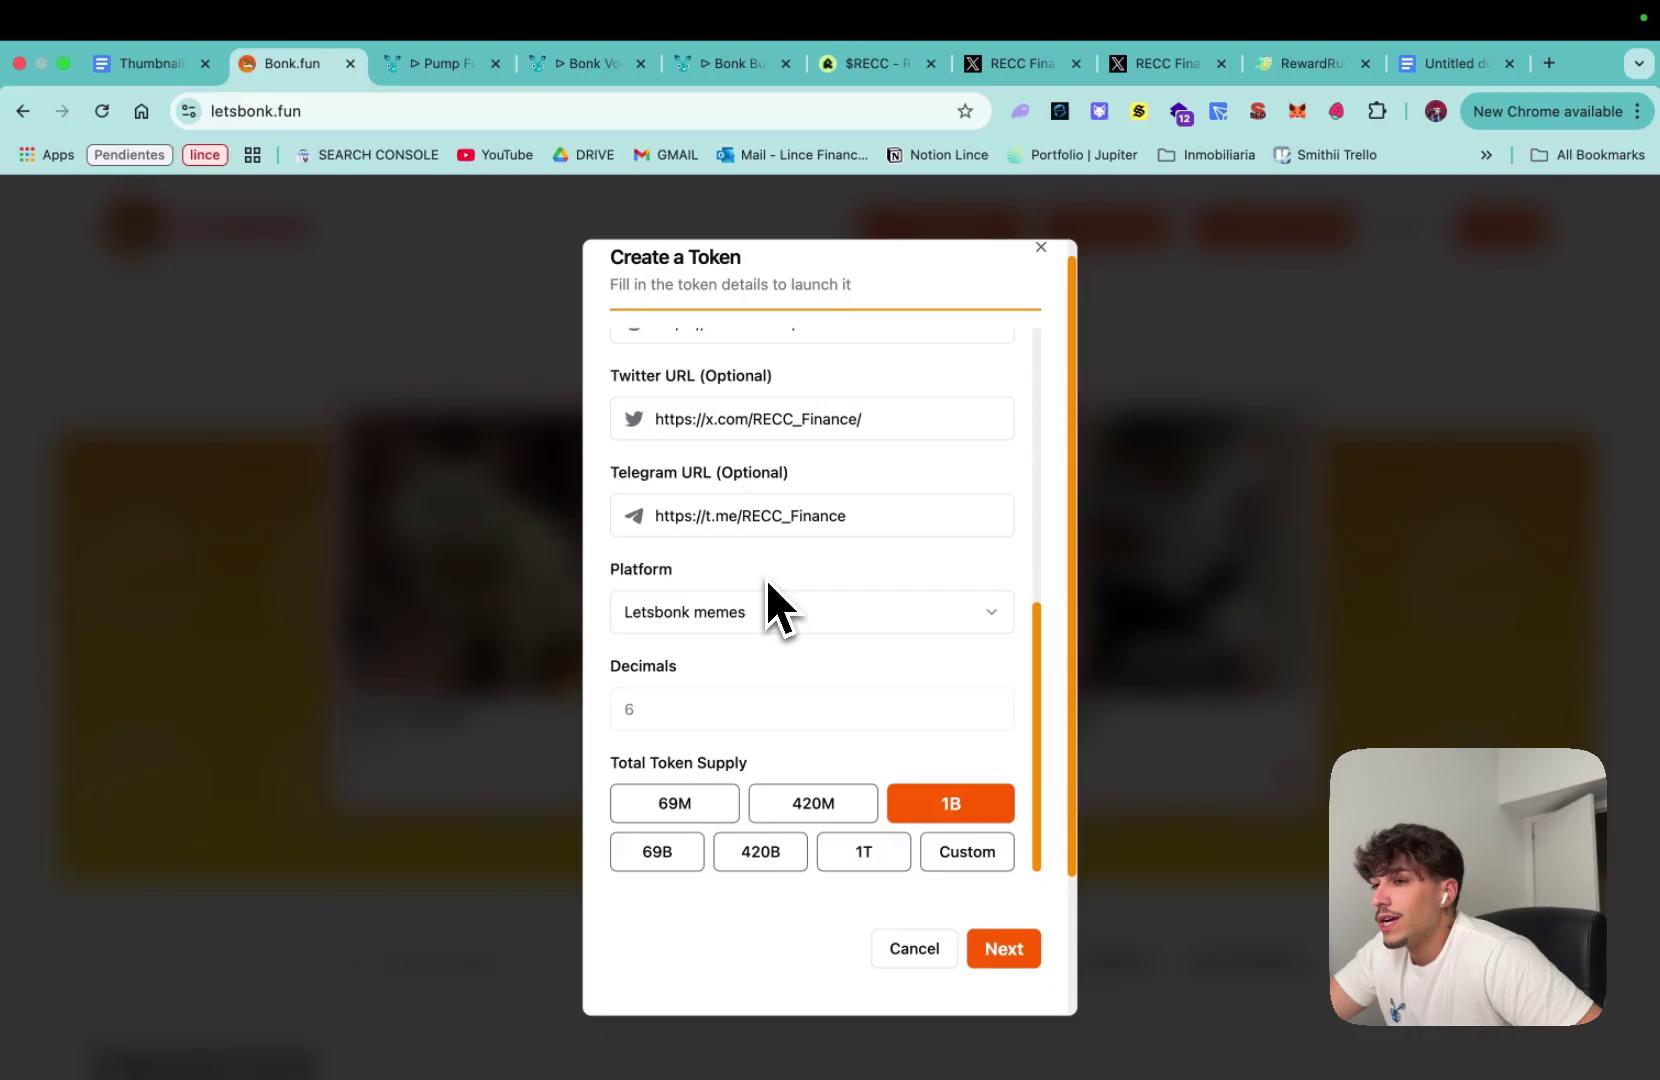
pyautogui.click(778, 618)
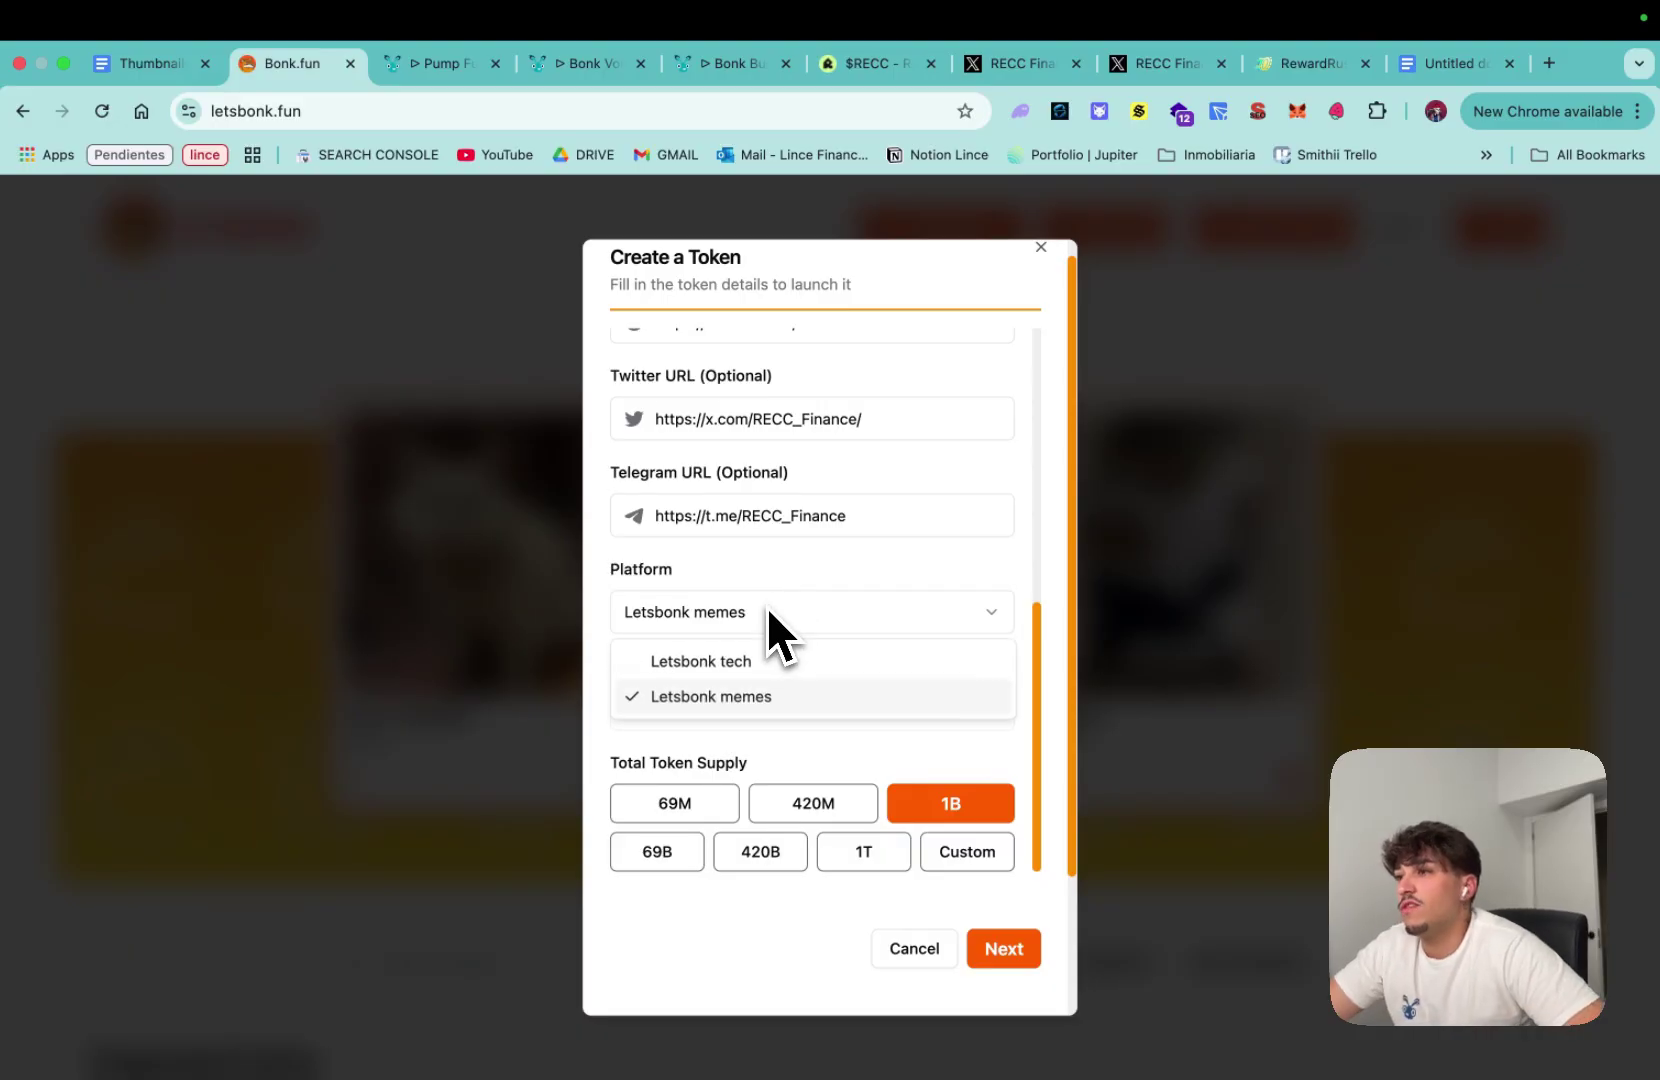
pyautogui.click(695, 703)
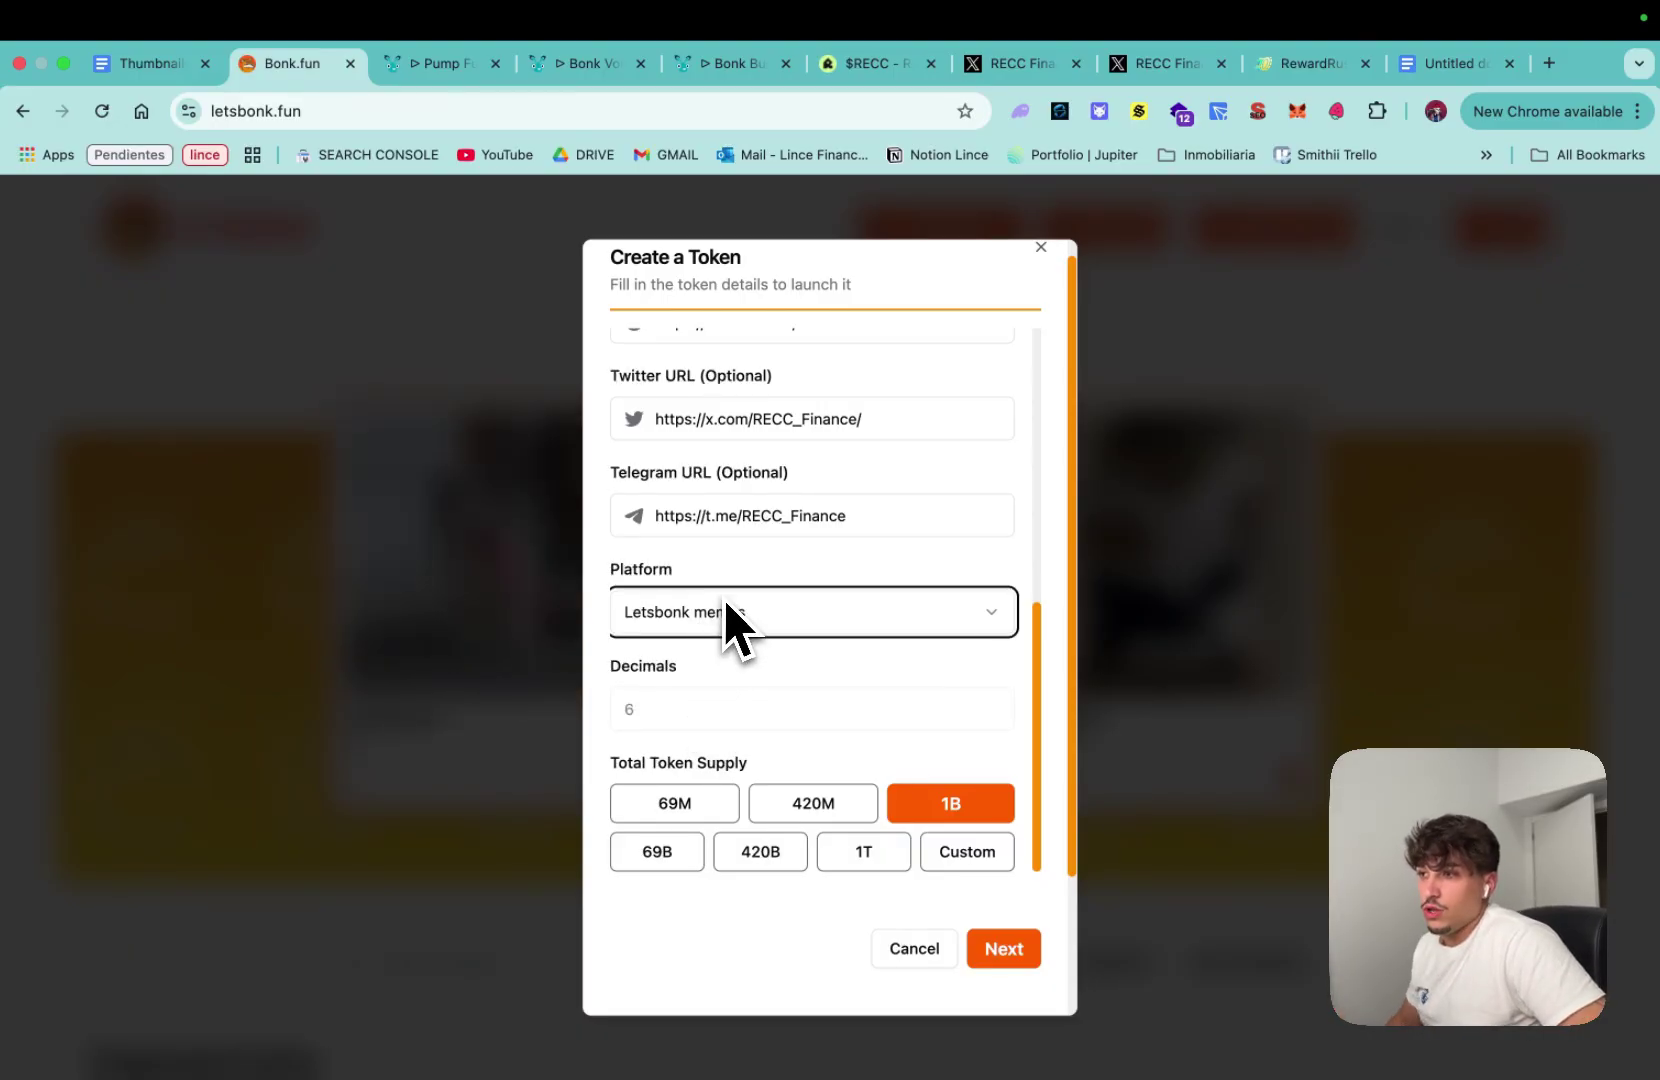
pyautogui.scroll(-3, 750, 605)
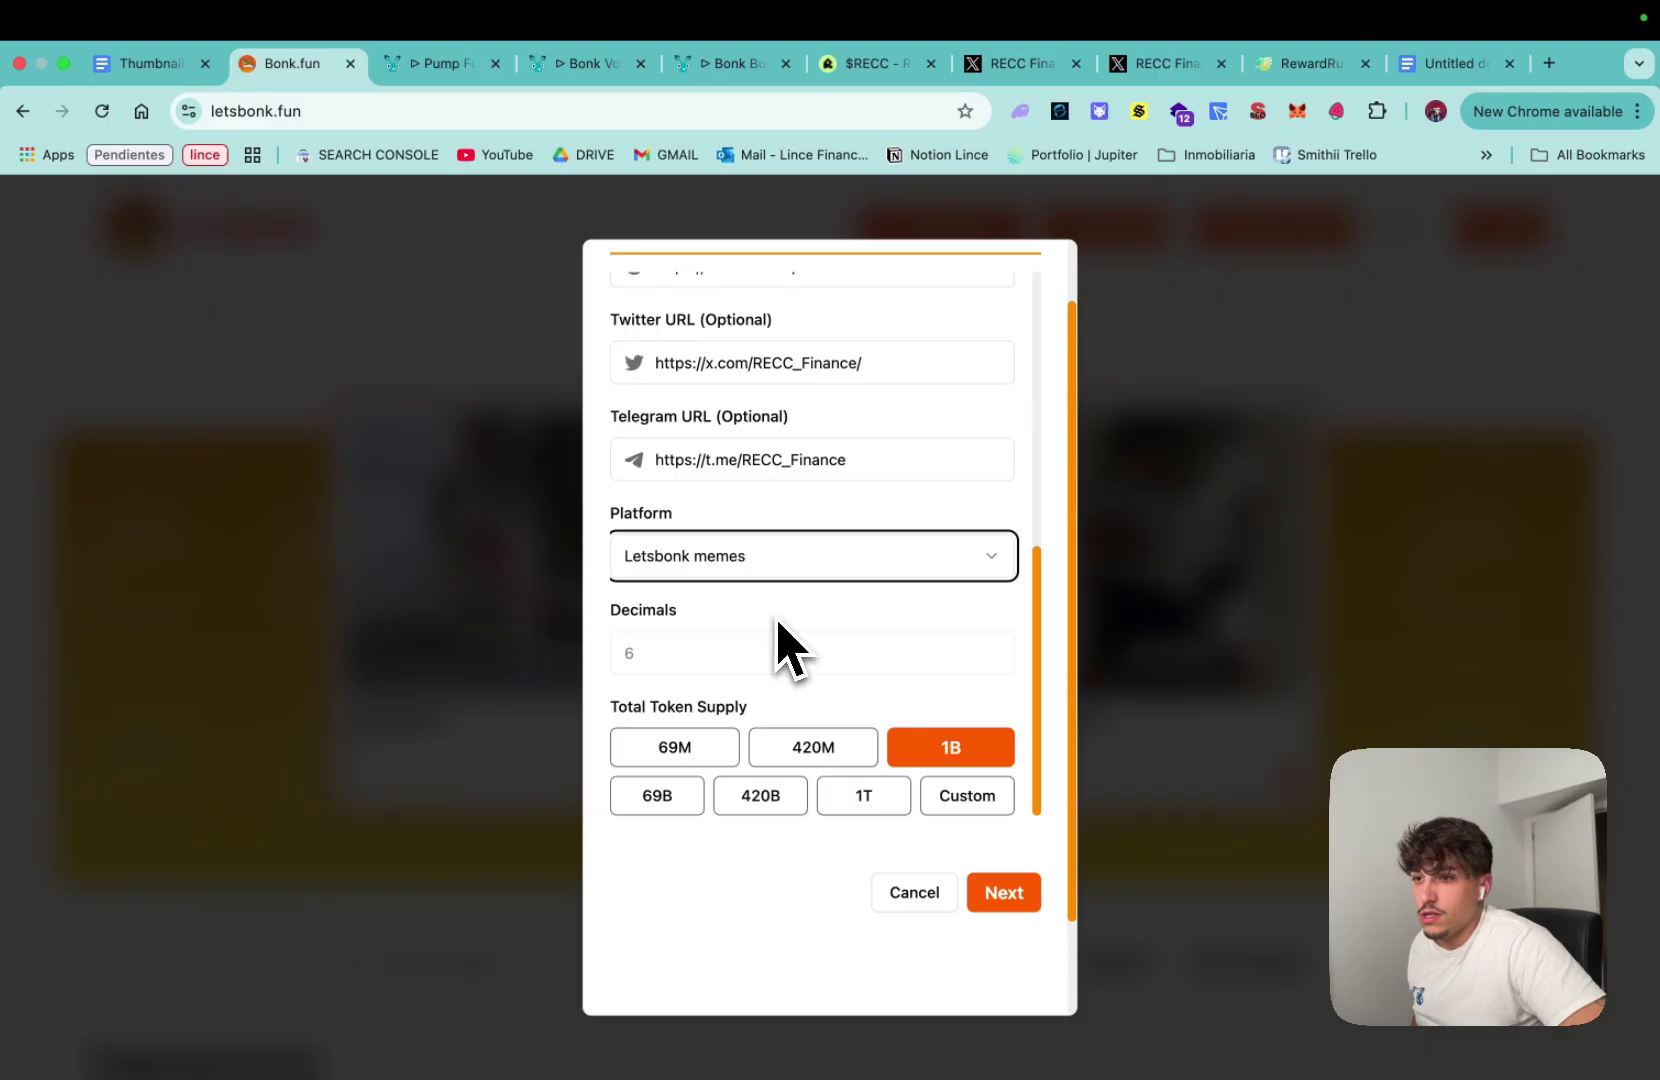
# Step: Scroll to the supply settings, leaving 1B total supply with 6 decimals
pyautogui.scroll(-3, 765, 645)
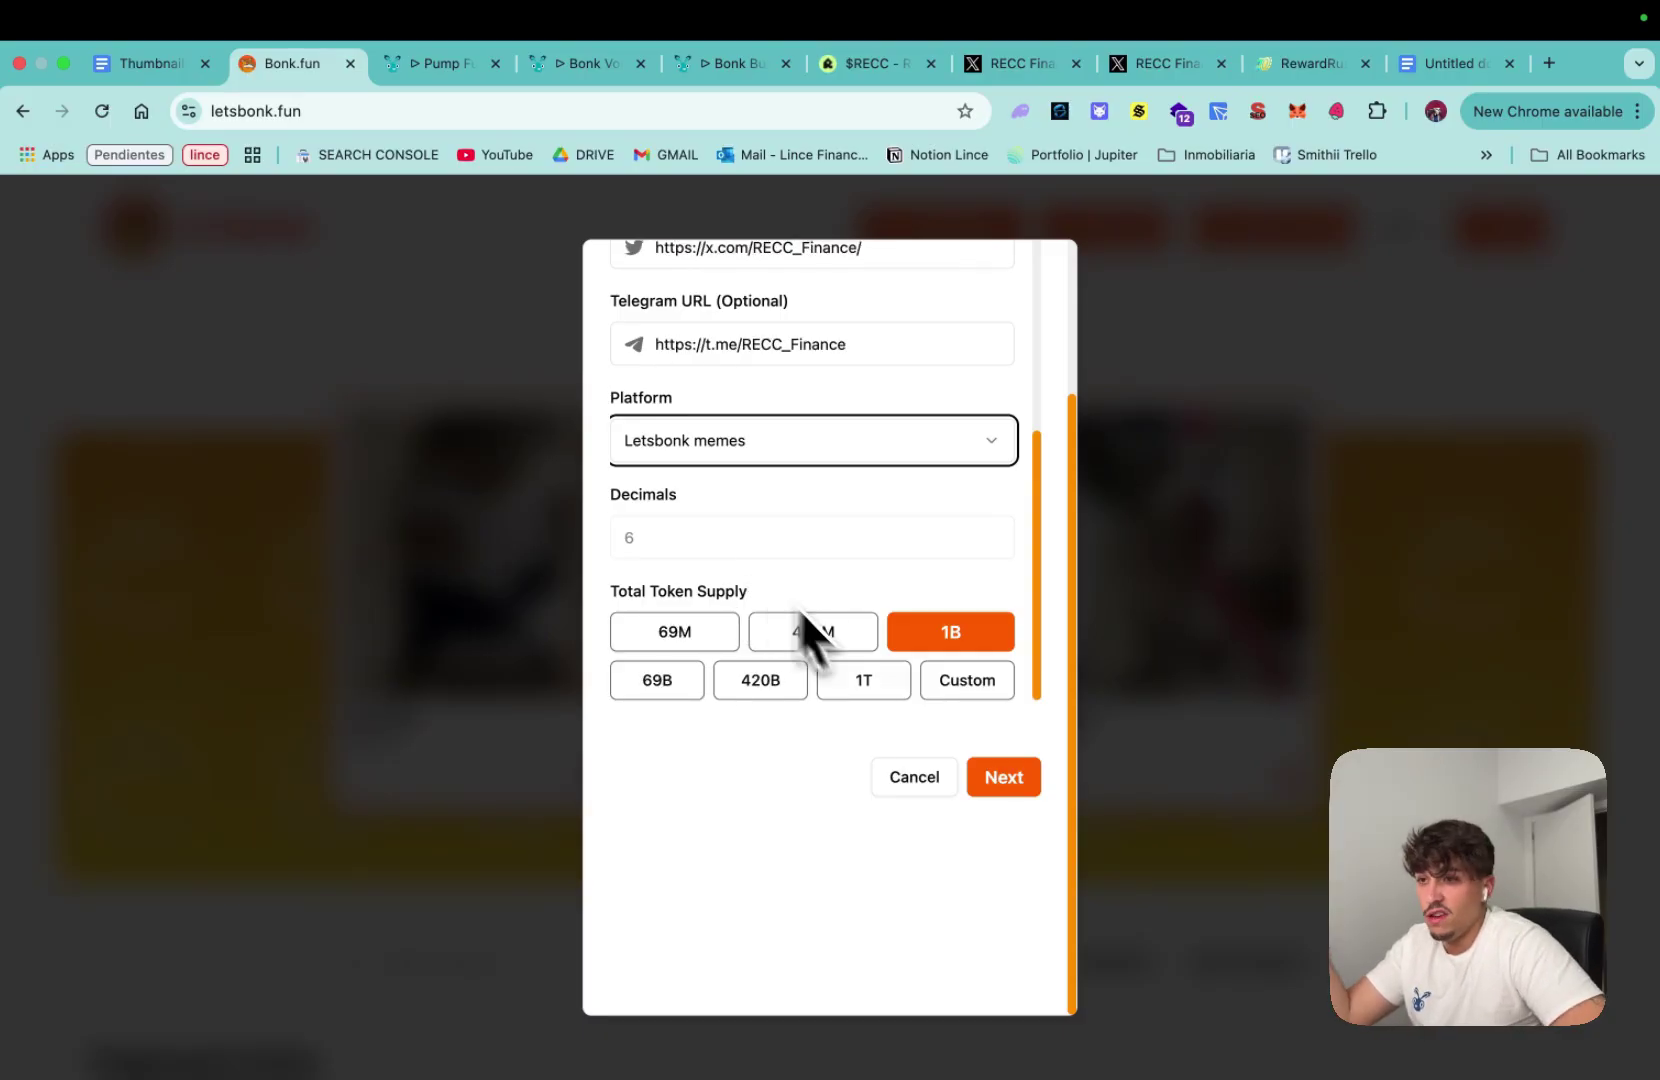
# Step: Continue to the buy amount step and enter 1 as the initial buy
pyautogui.click(995, 778)
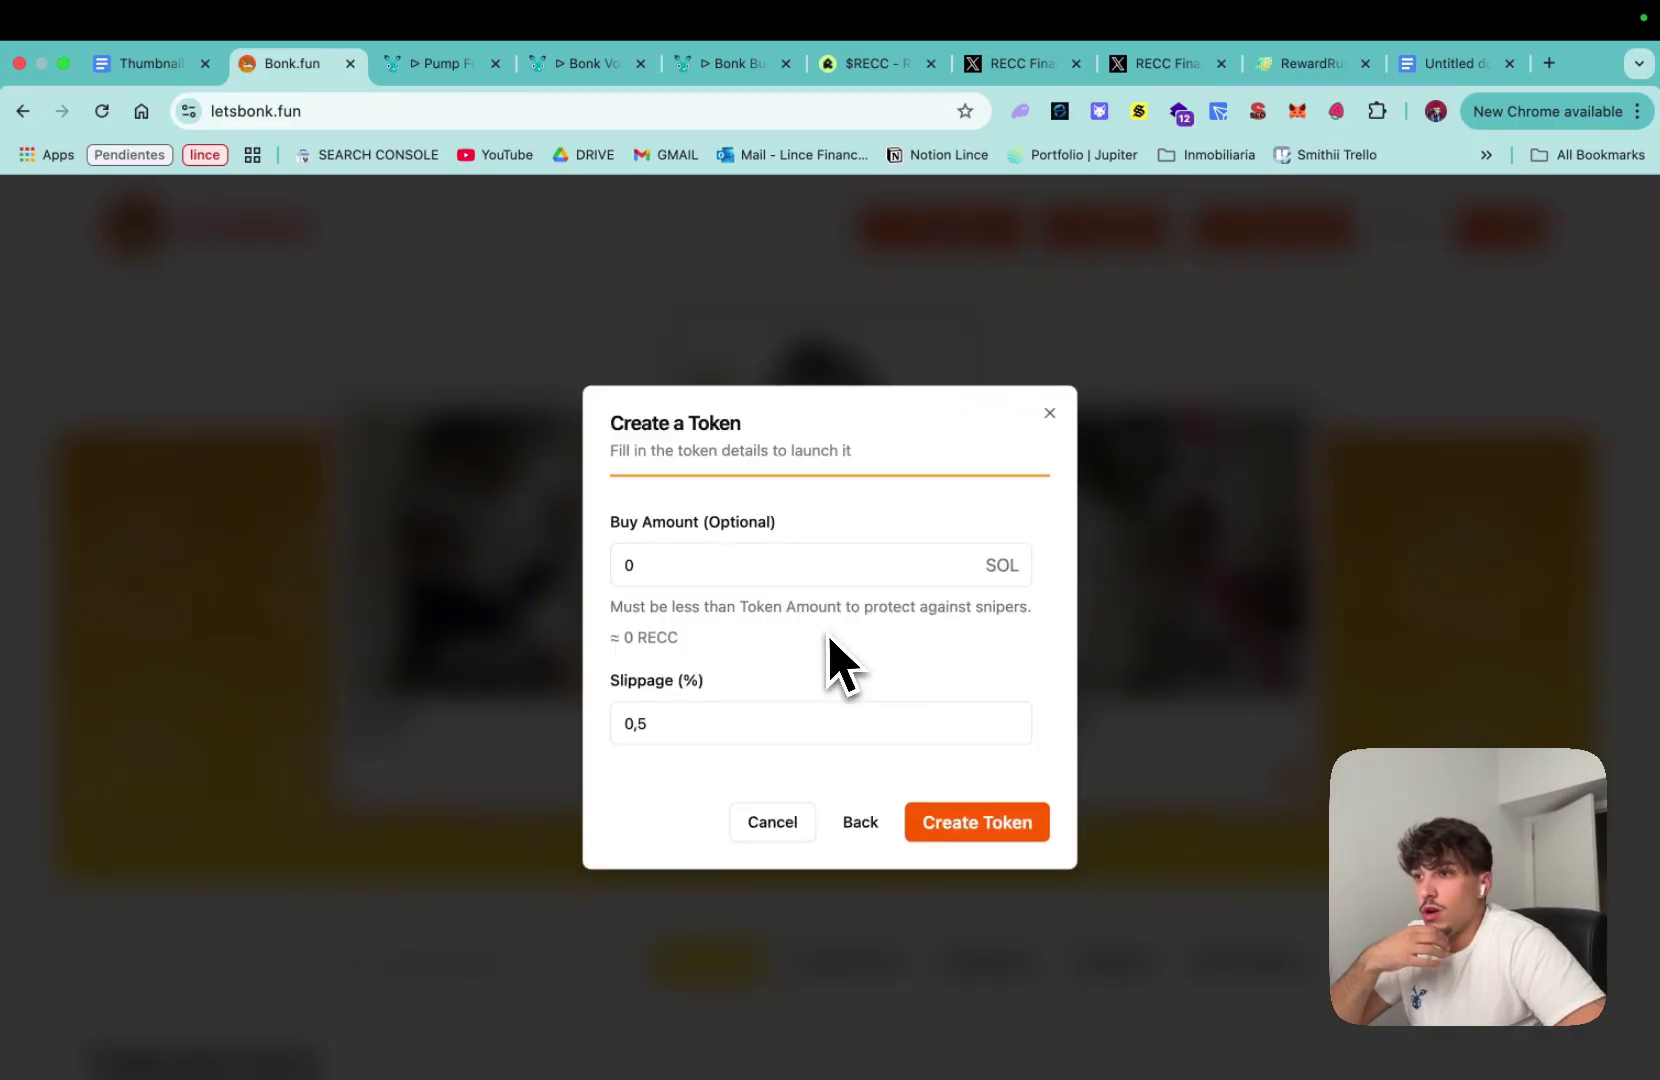
pyautogui.moveTo(872, 463); pyautogui.dragTo(641, 421)
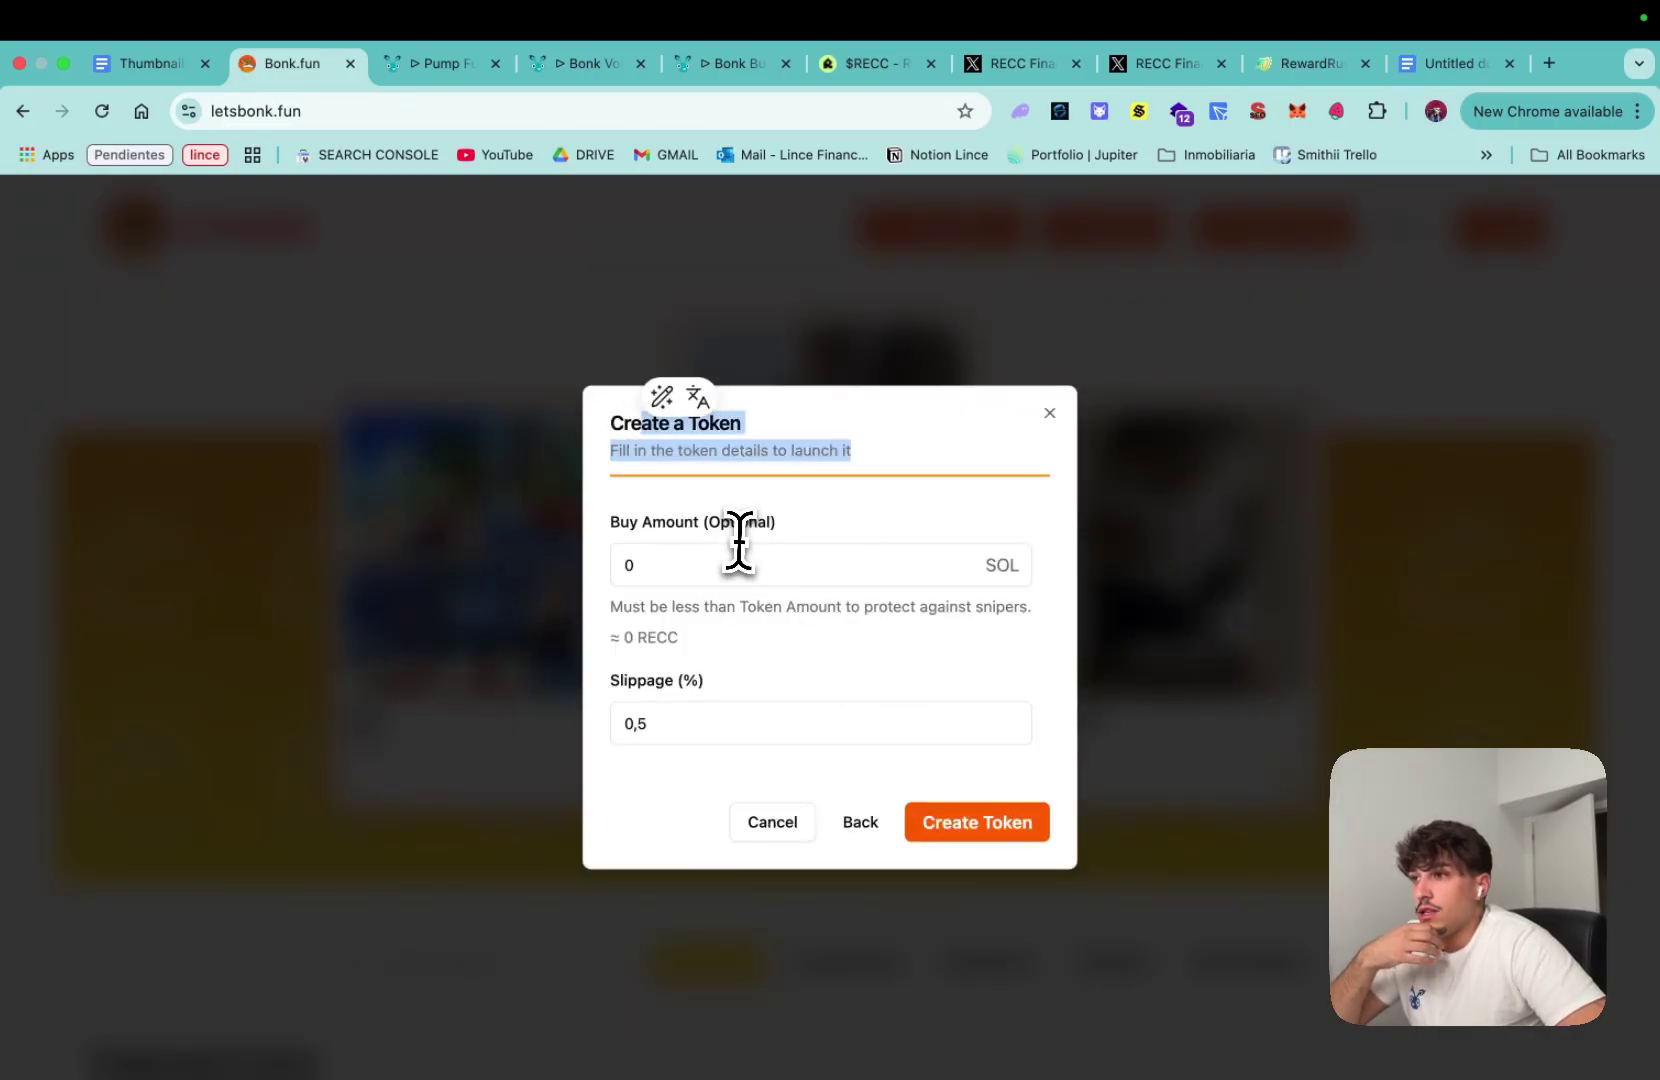
pyautogui.click(738, 540)
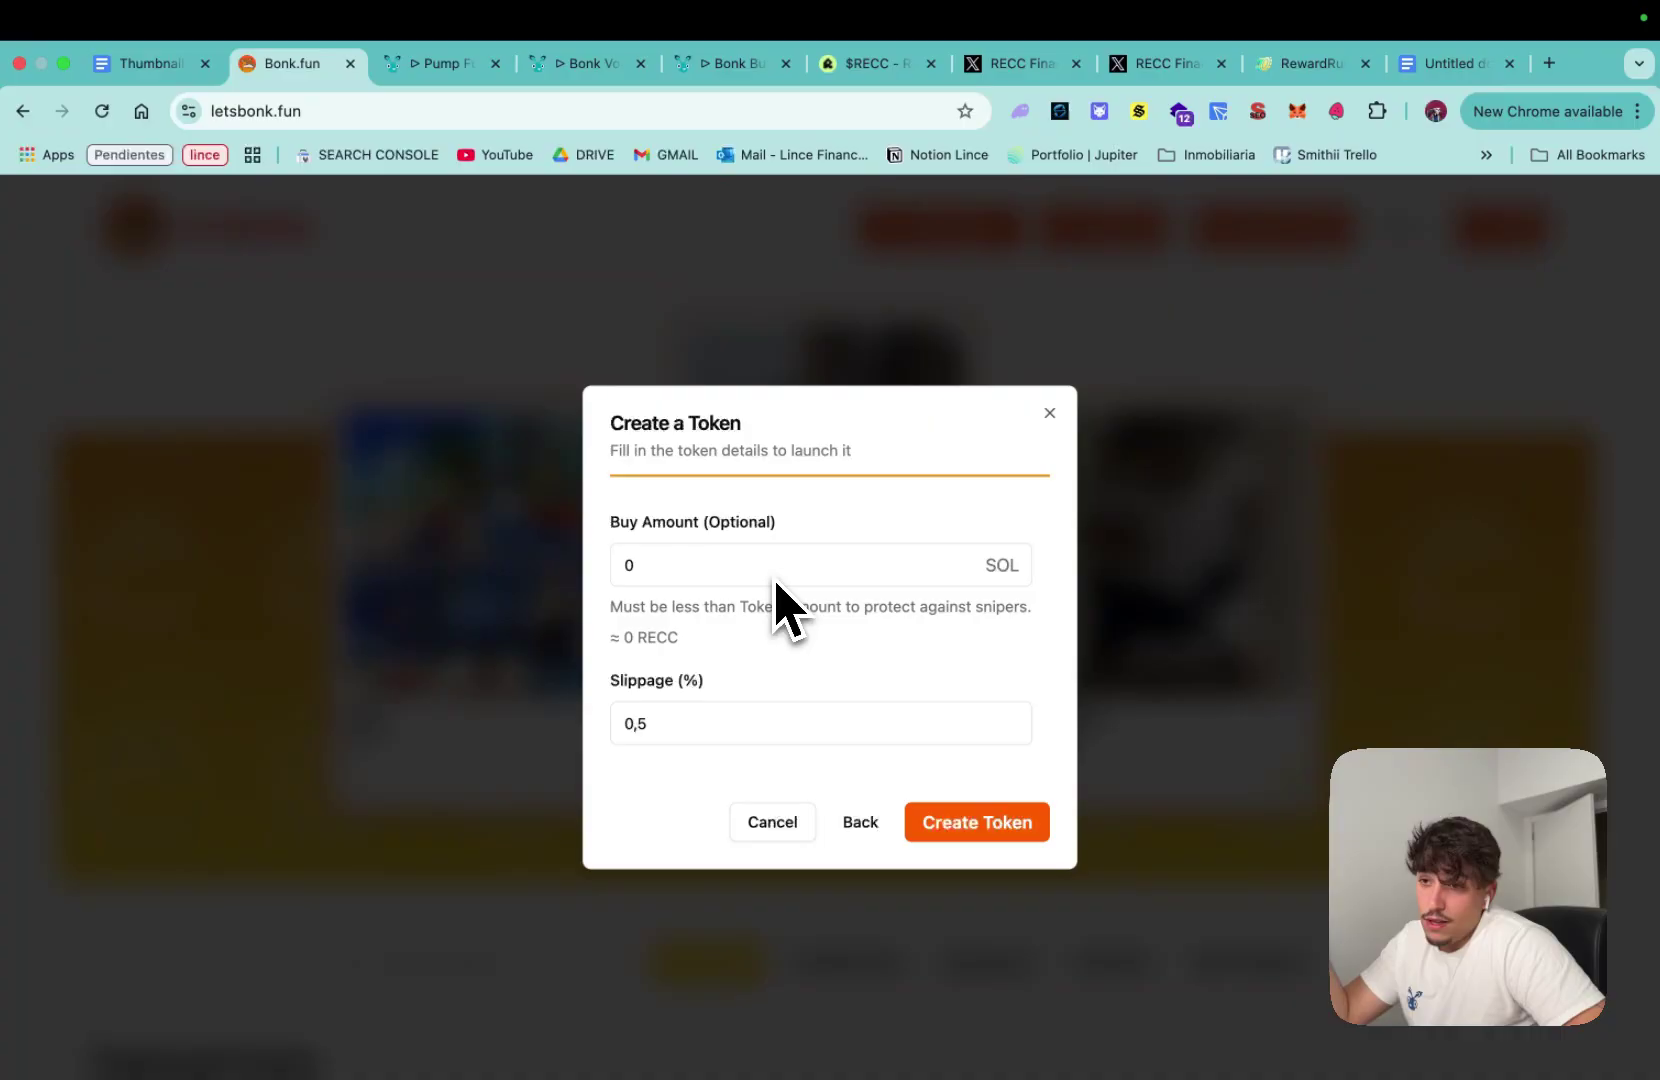
pyautogui.click(432, 63)
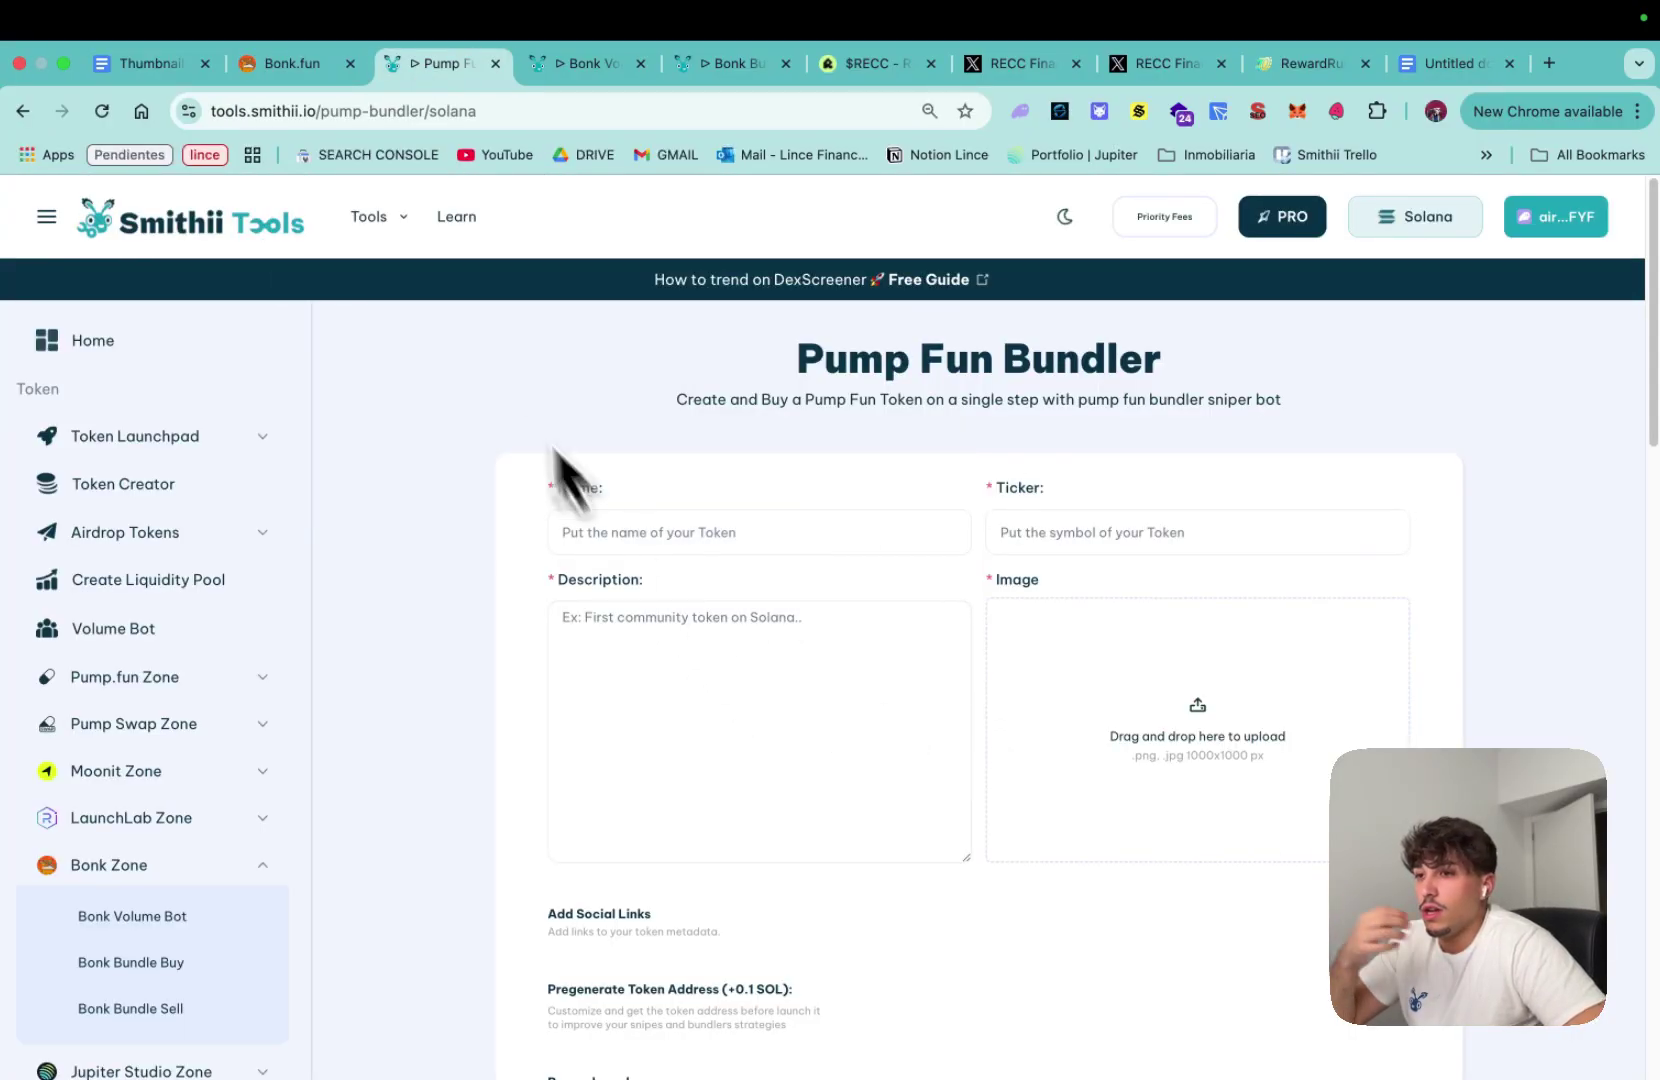
pyautogui.click(290, 66)
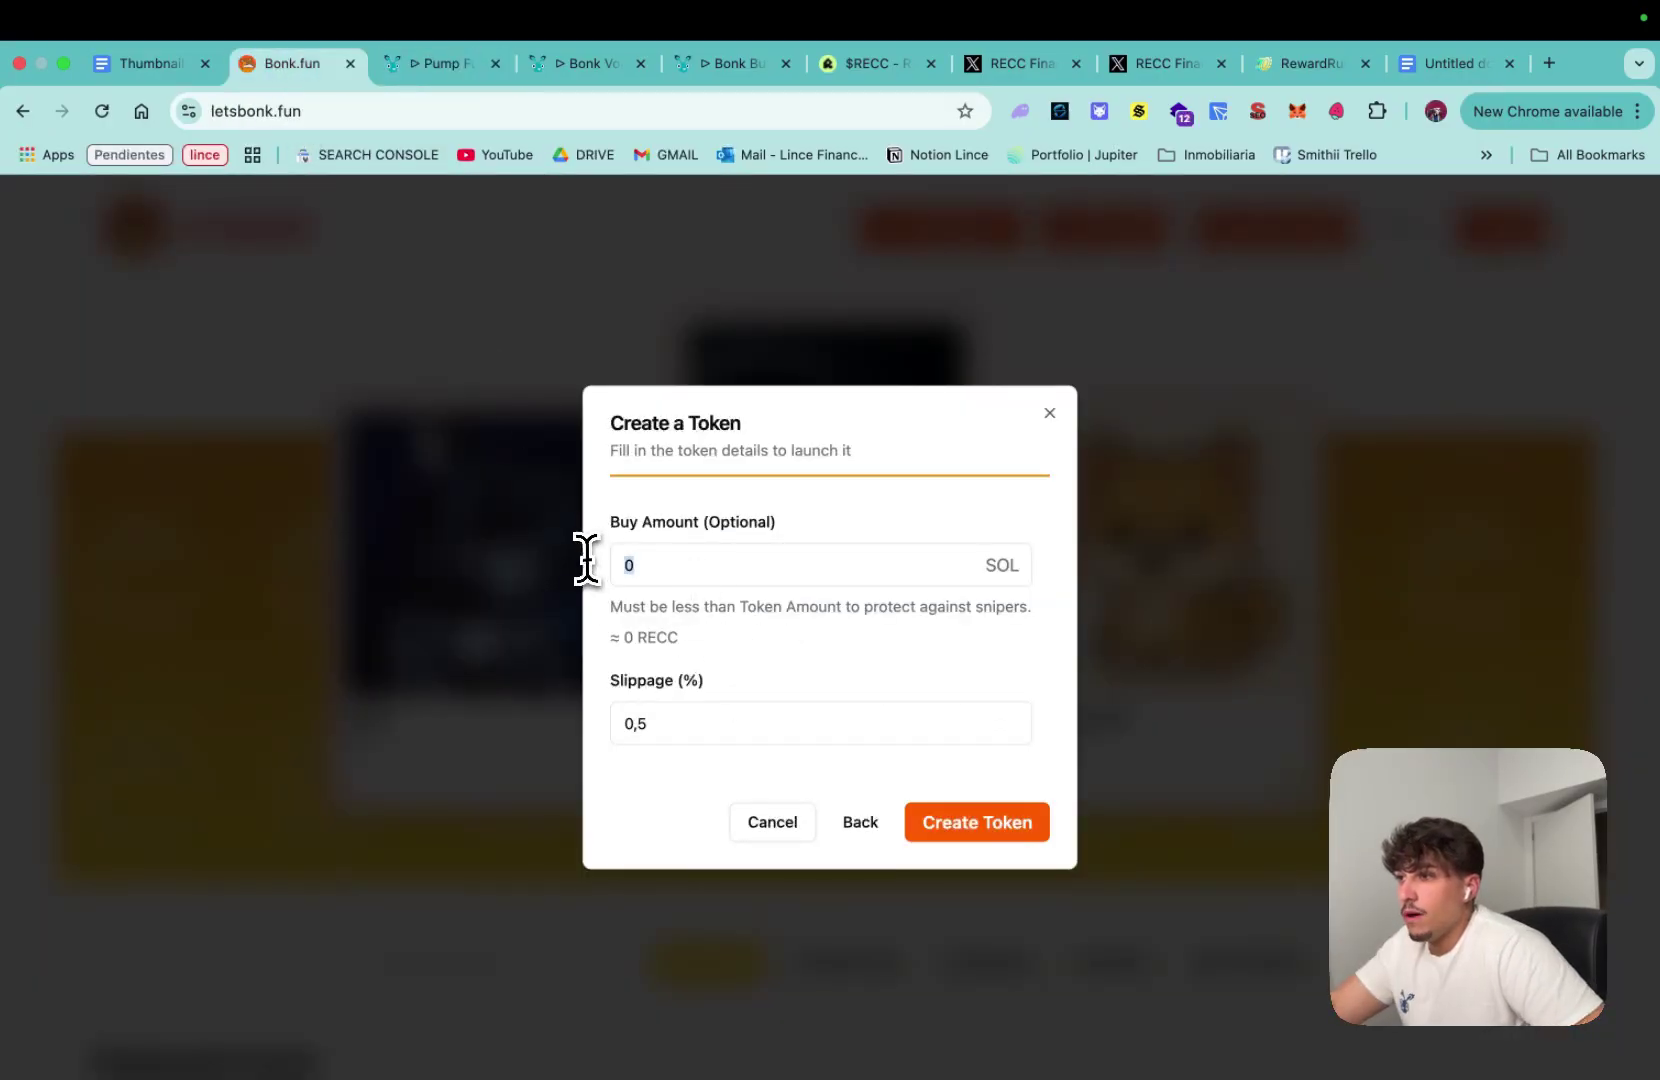
pyautogui.write('1')
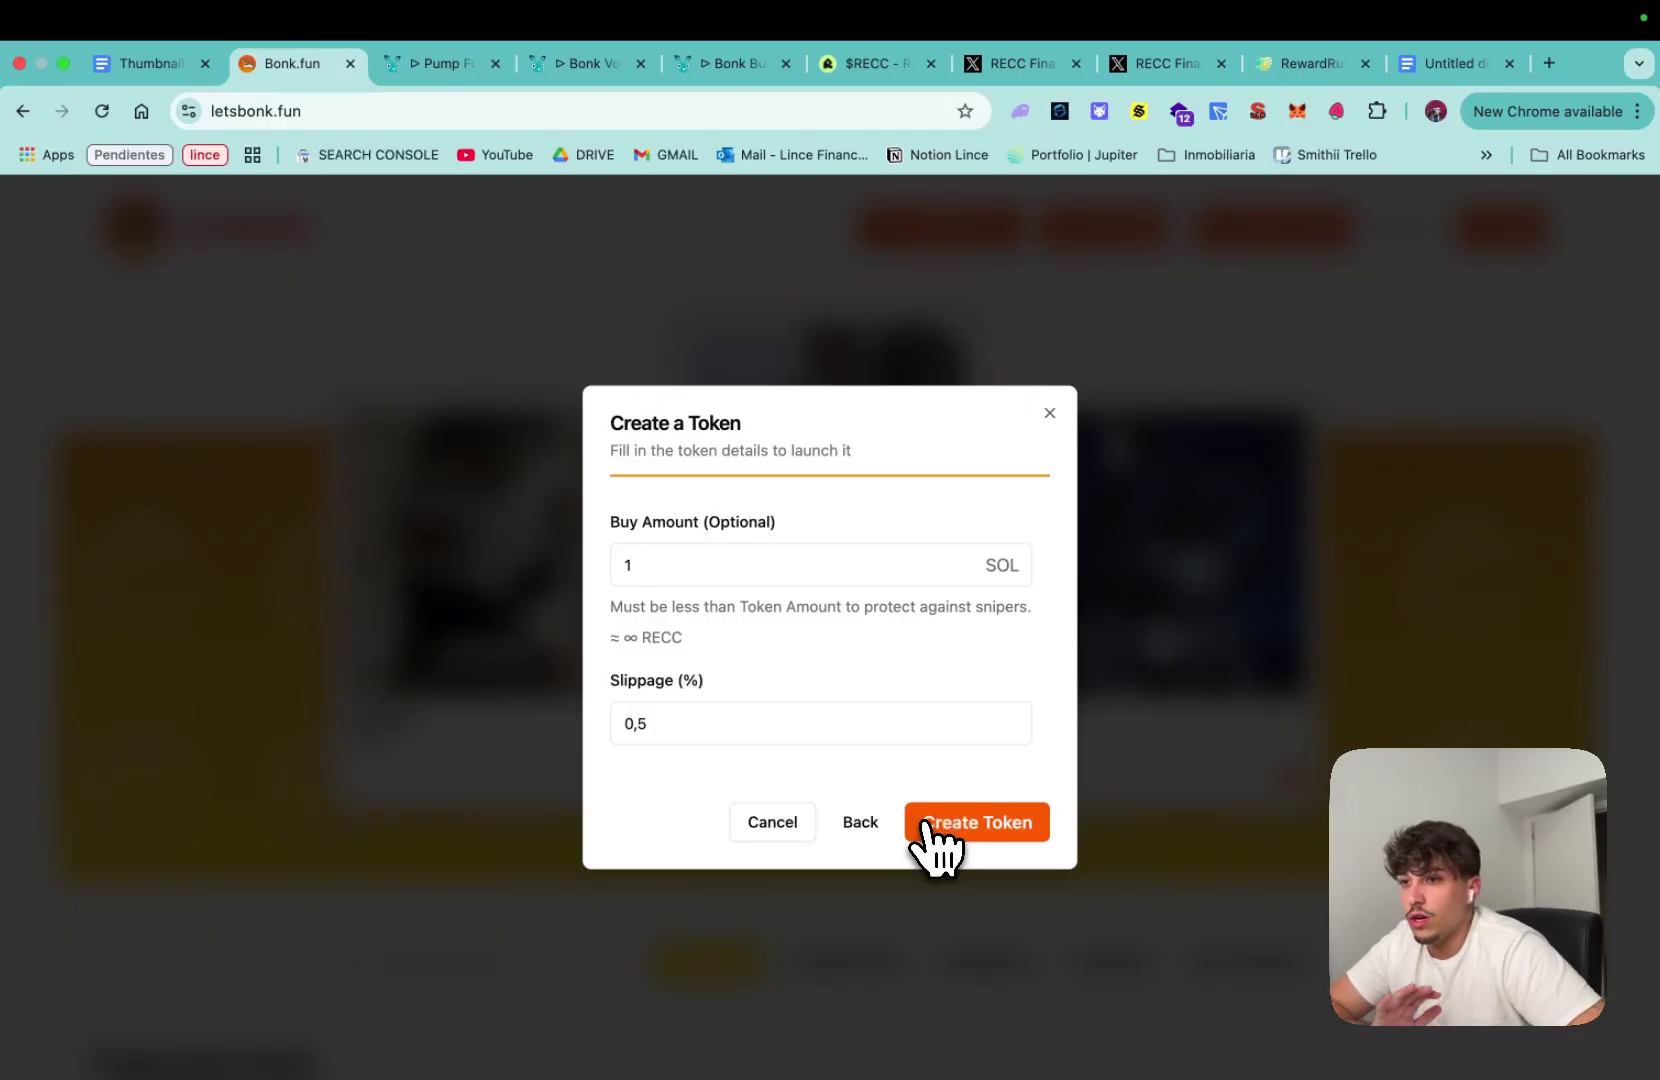
# Step: Create the RECC token, approve it in the wallet, and copy its mint address
pyautogui.click(924, 822)
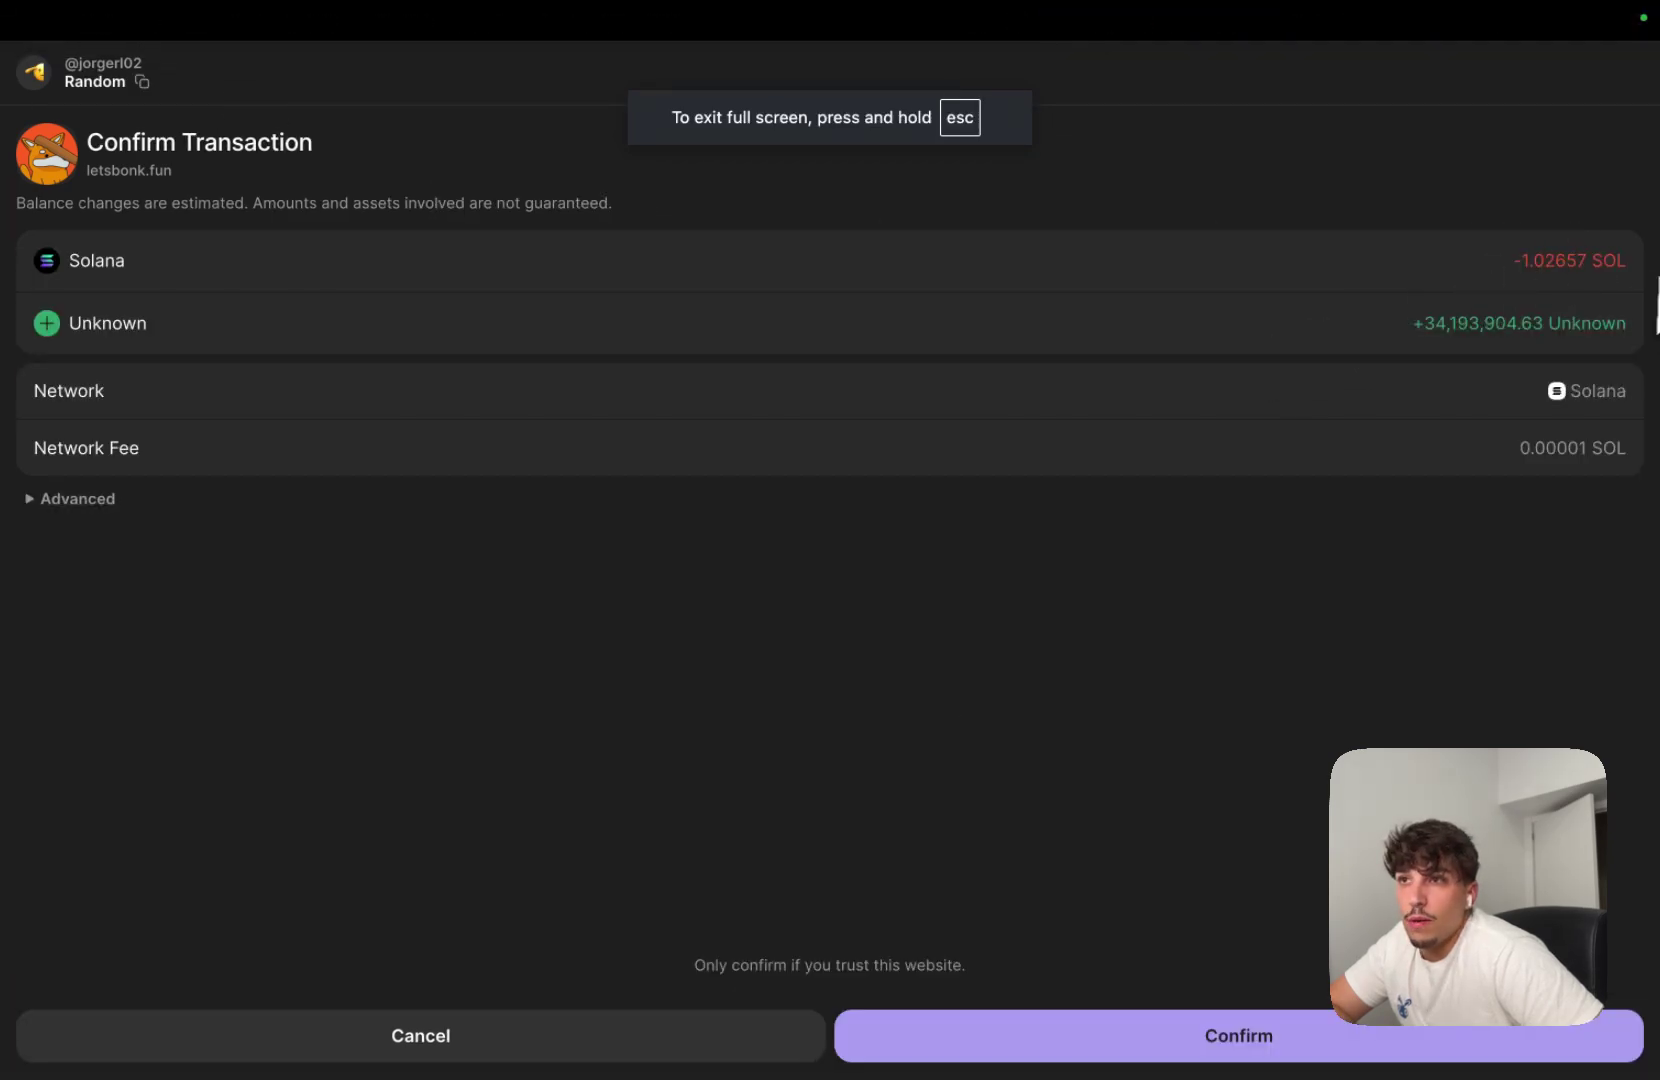
pyautogui.click(1032, 1035)
pyautogui.scroll(-1, 741, 678)
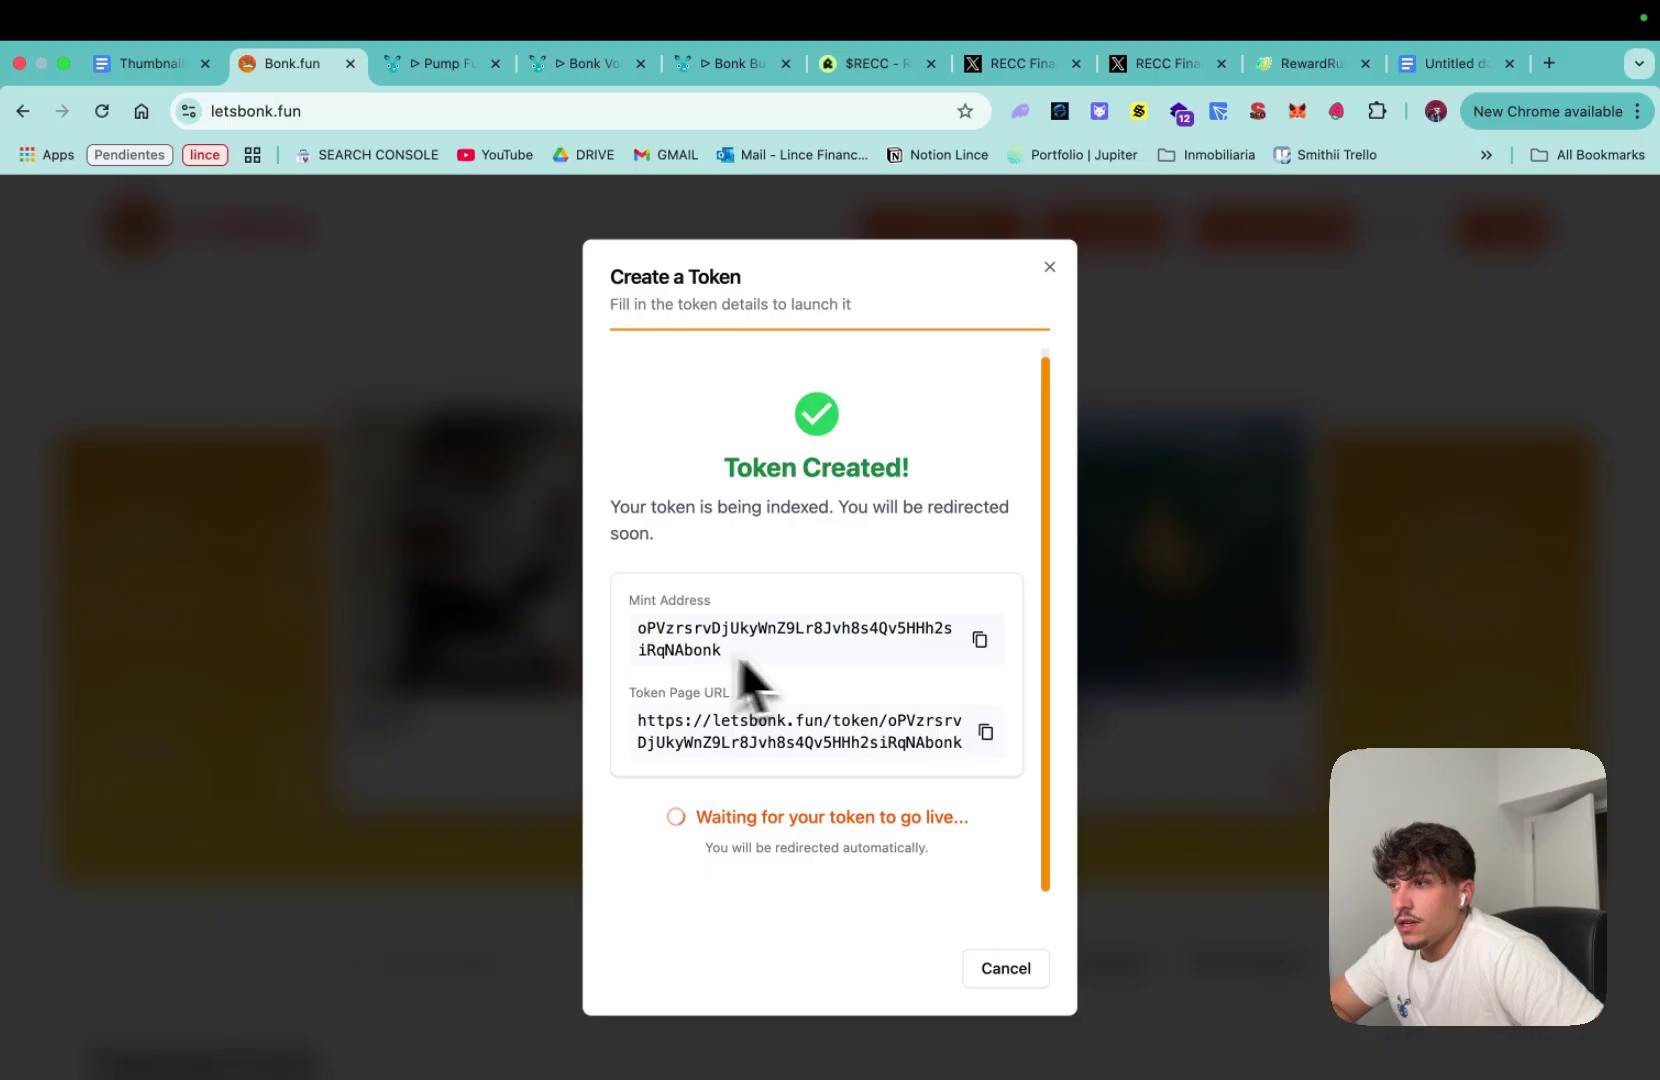
pyautogui.click(988, 736)
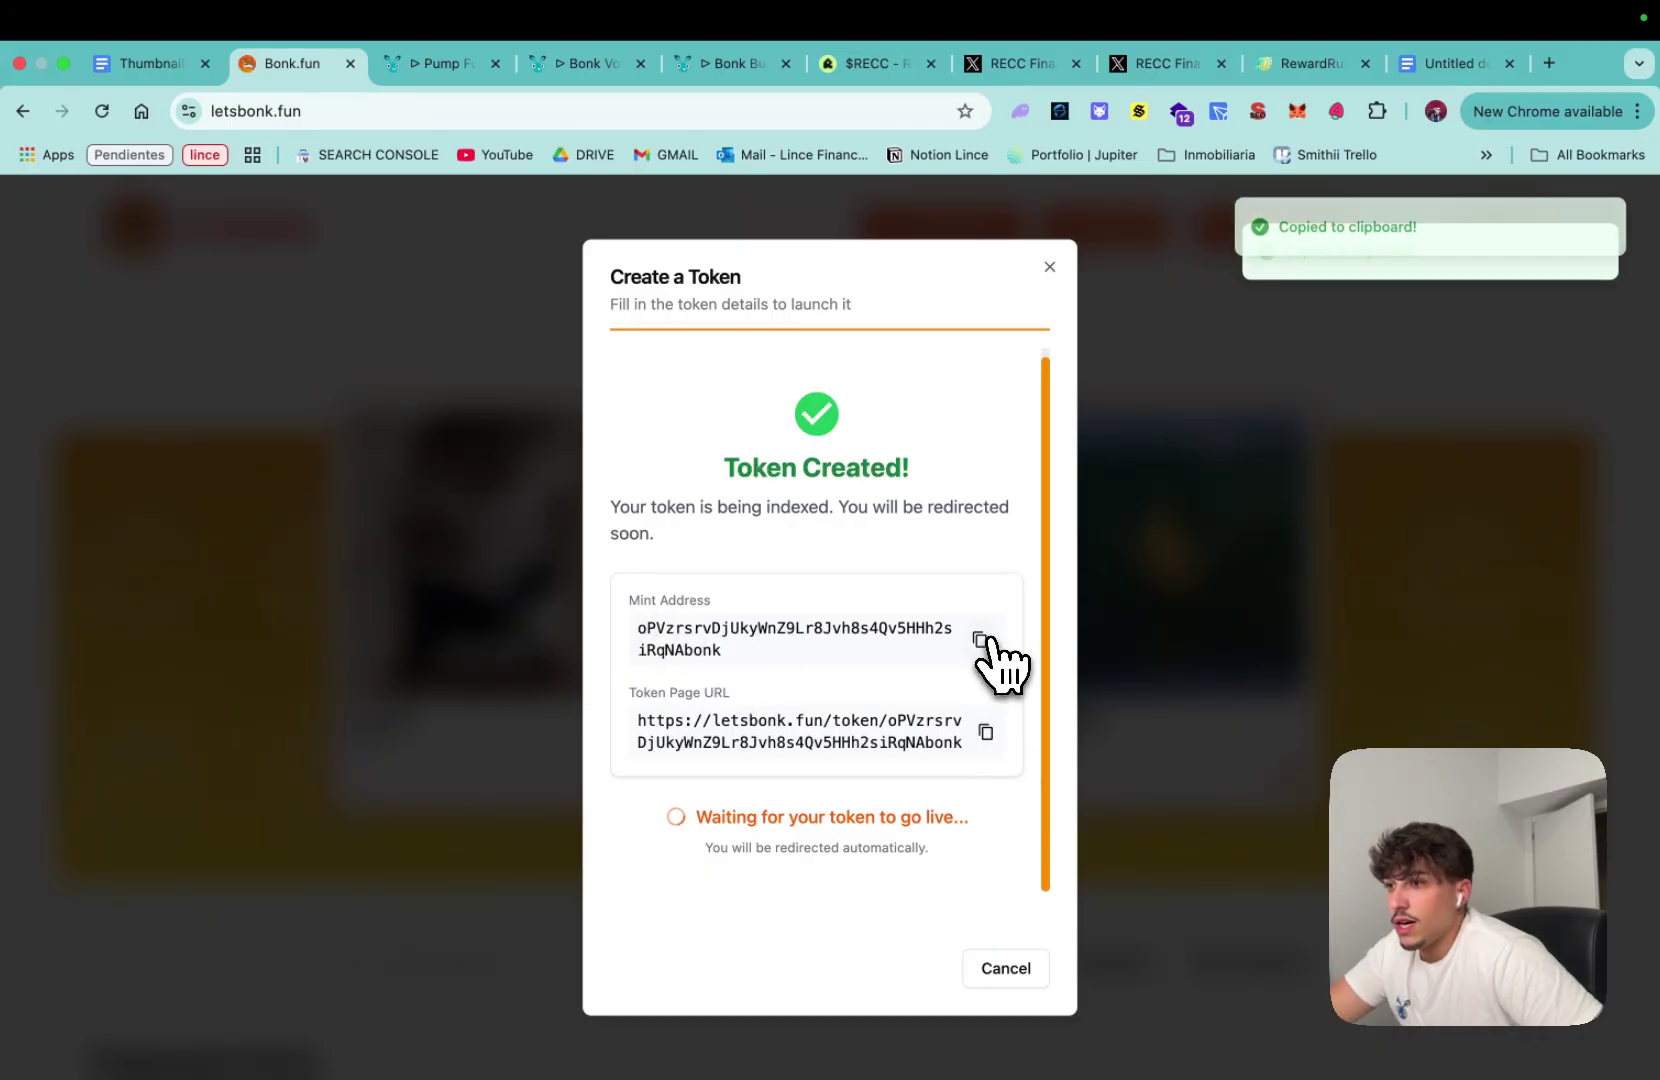
# Step: Add 'CA:' with the pasted contract address to the RECC Finance X bio and save
pyautogui.click(1125, 68)
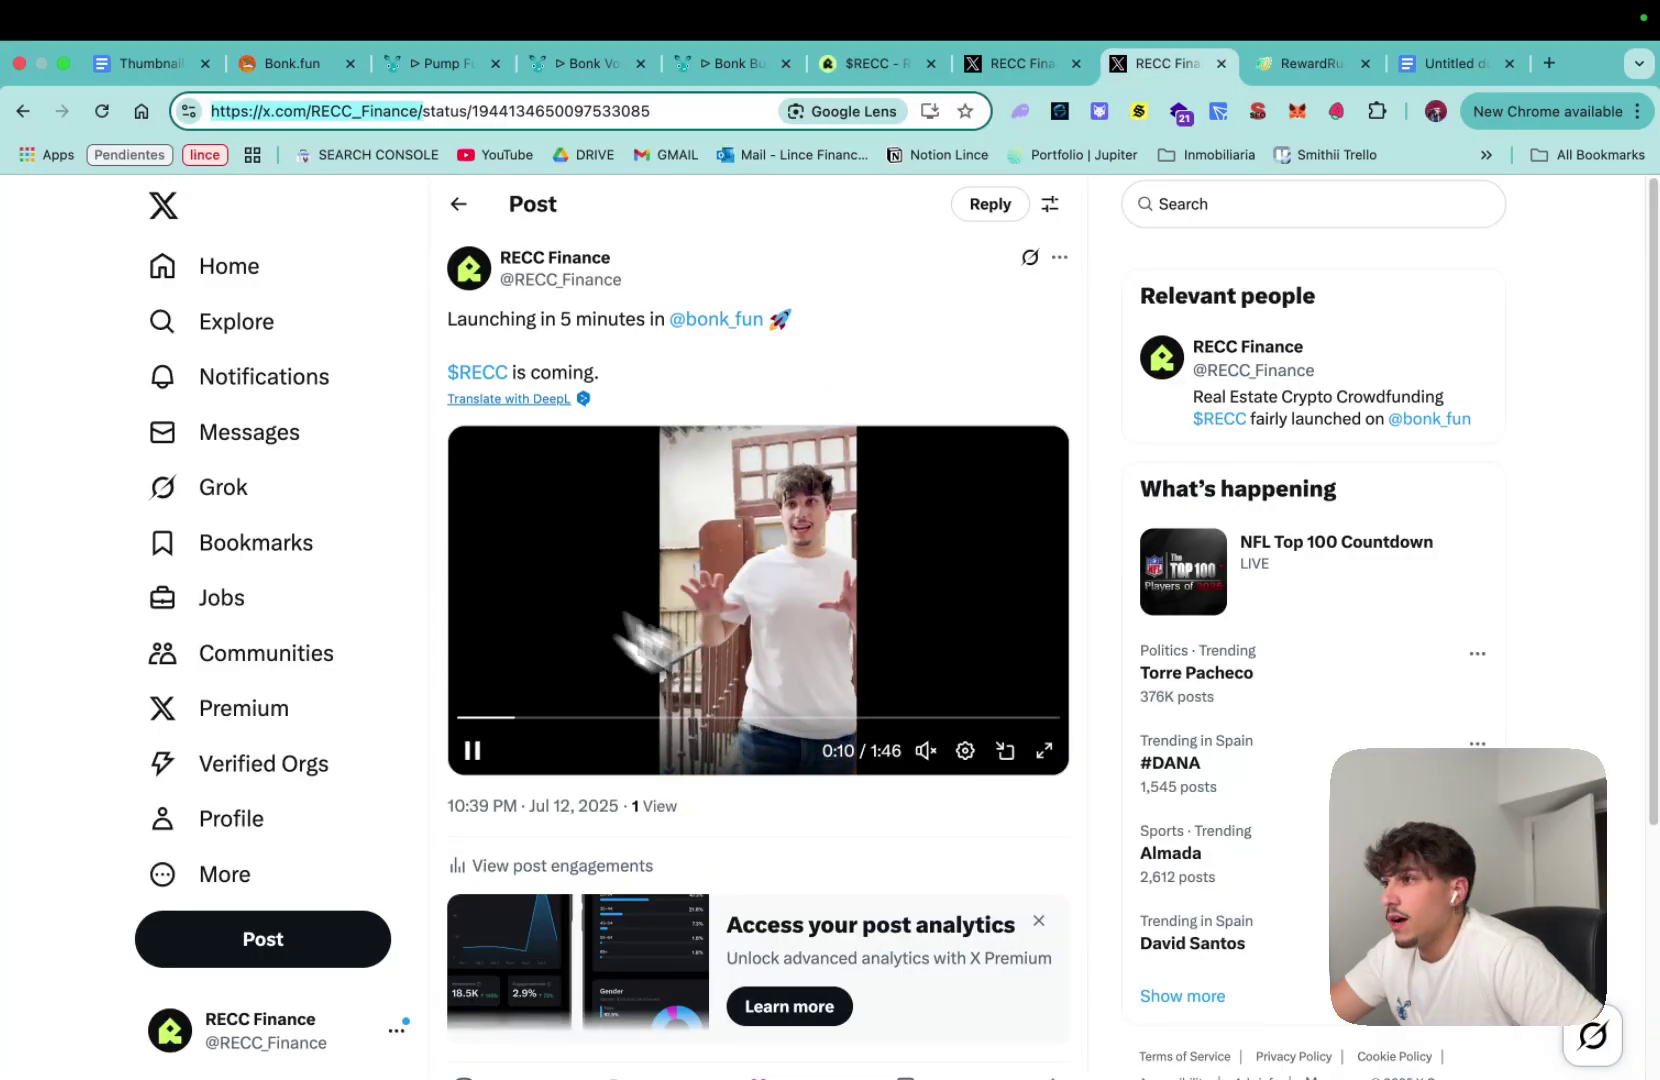
pyautogui.click(225, 278)
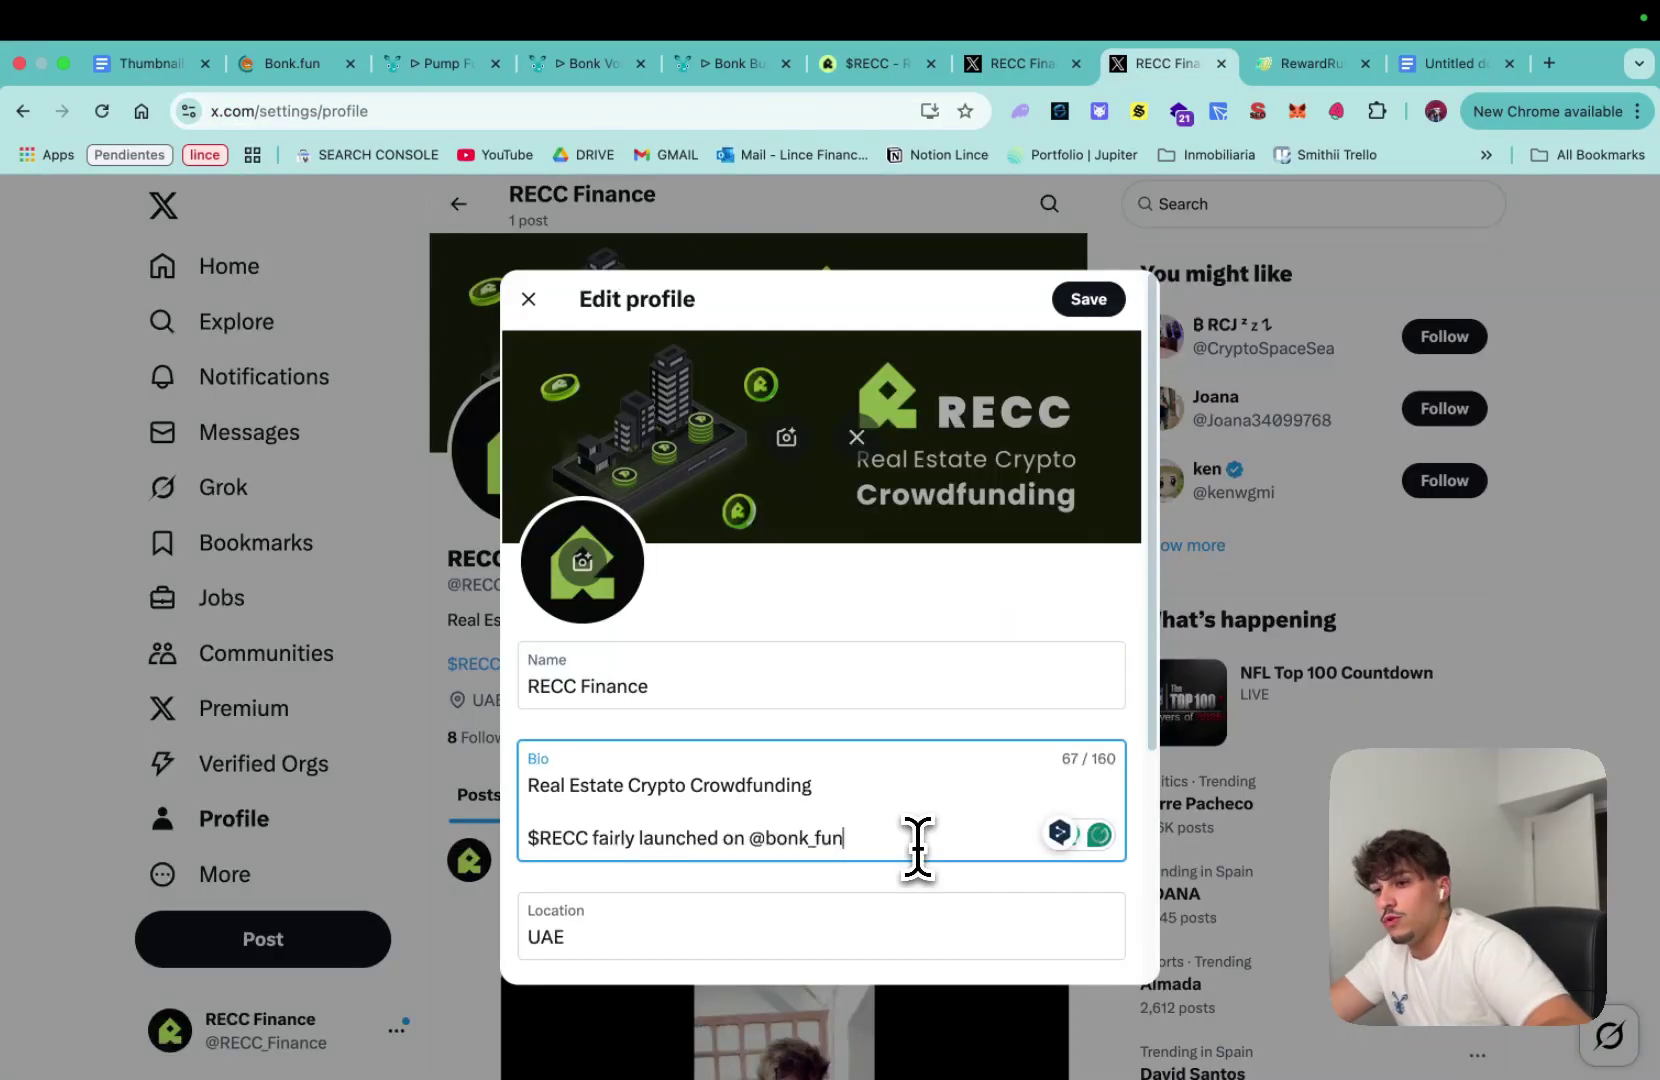
pyautogui.press('Return')
pyautogui.press('Return')
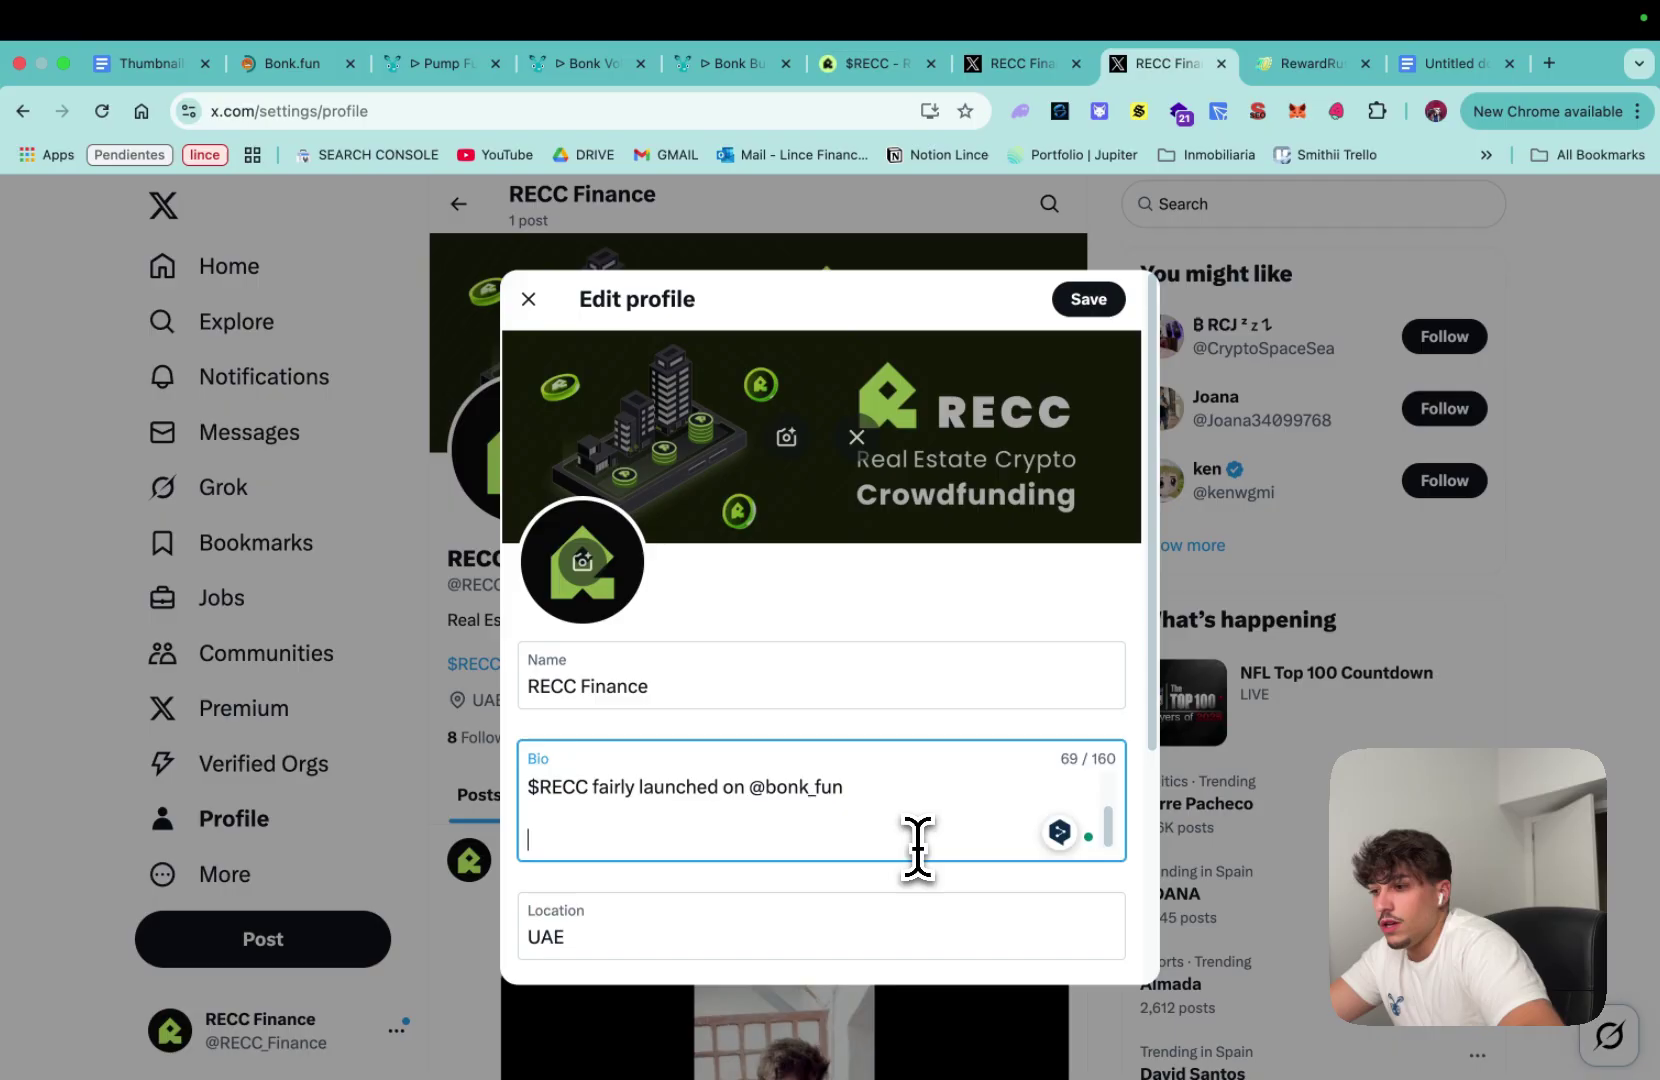
pyautogui.write('CA:')
pyautogui.press('super+v')
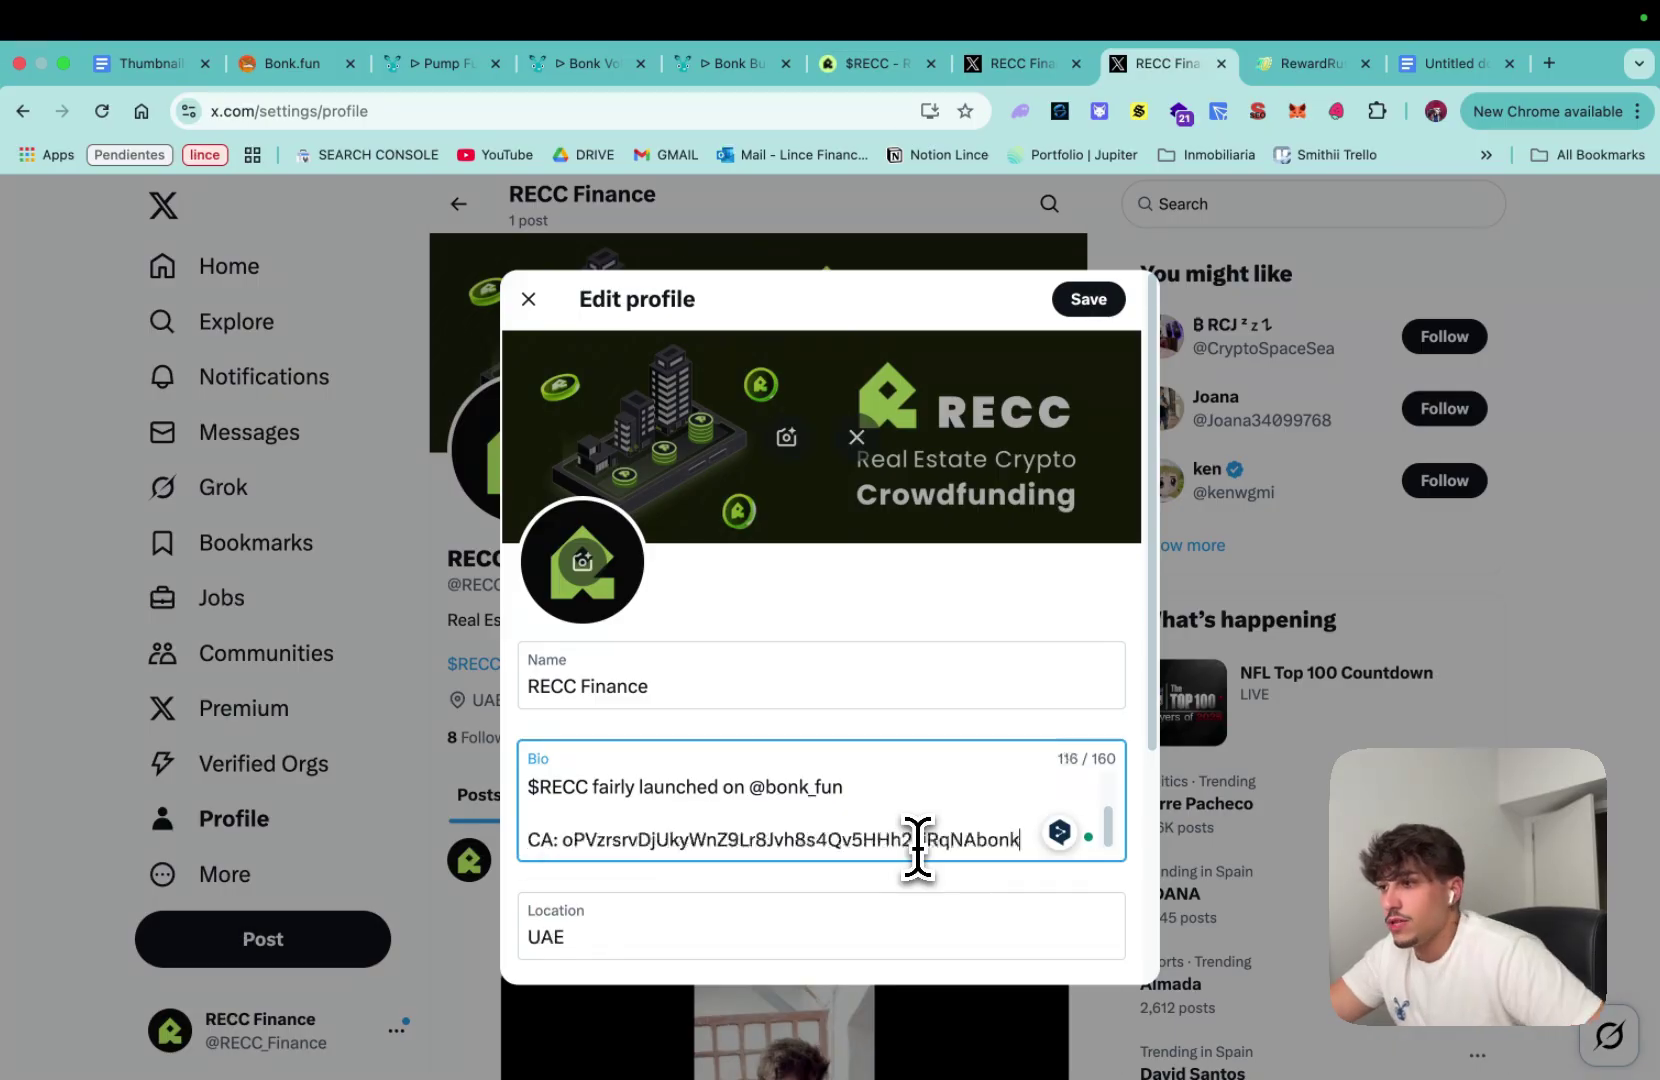
pyautogui.click(1066, 302)
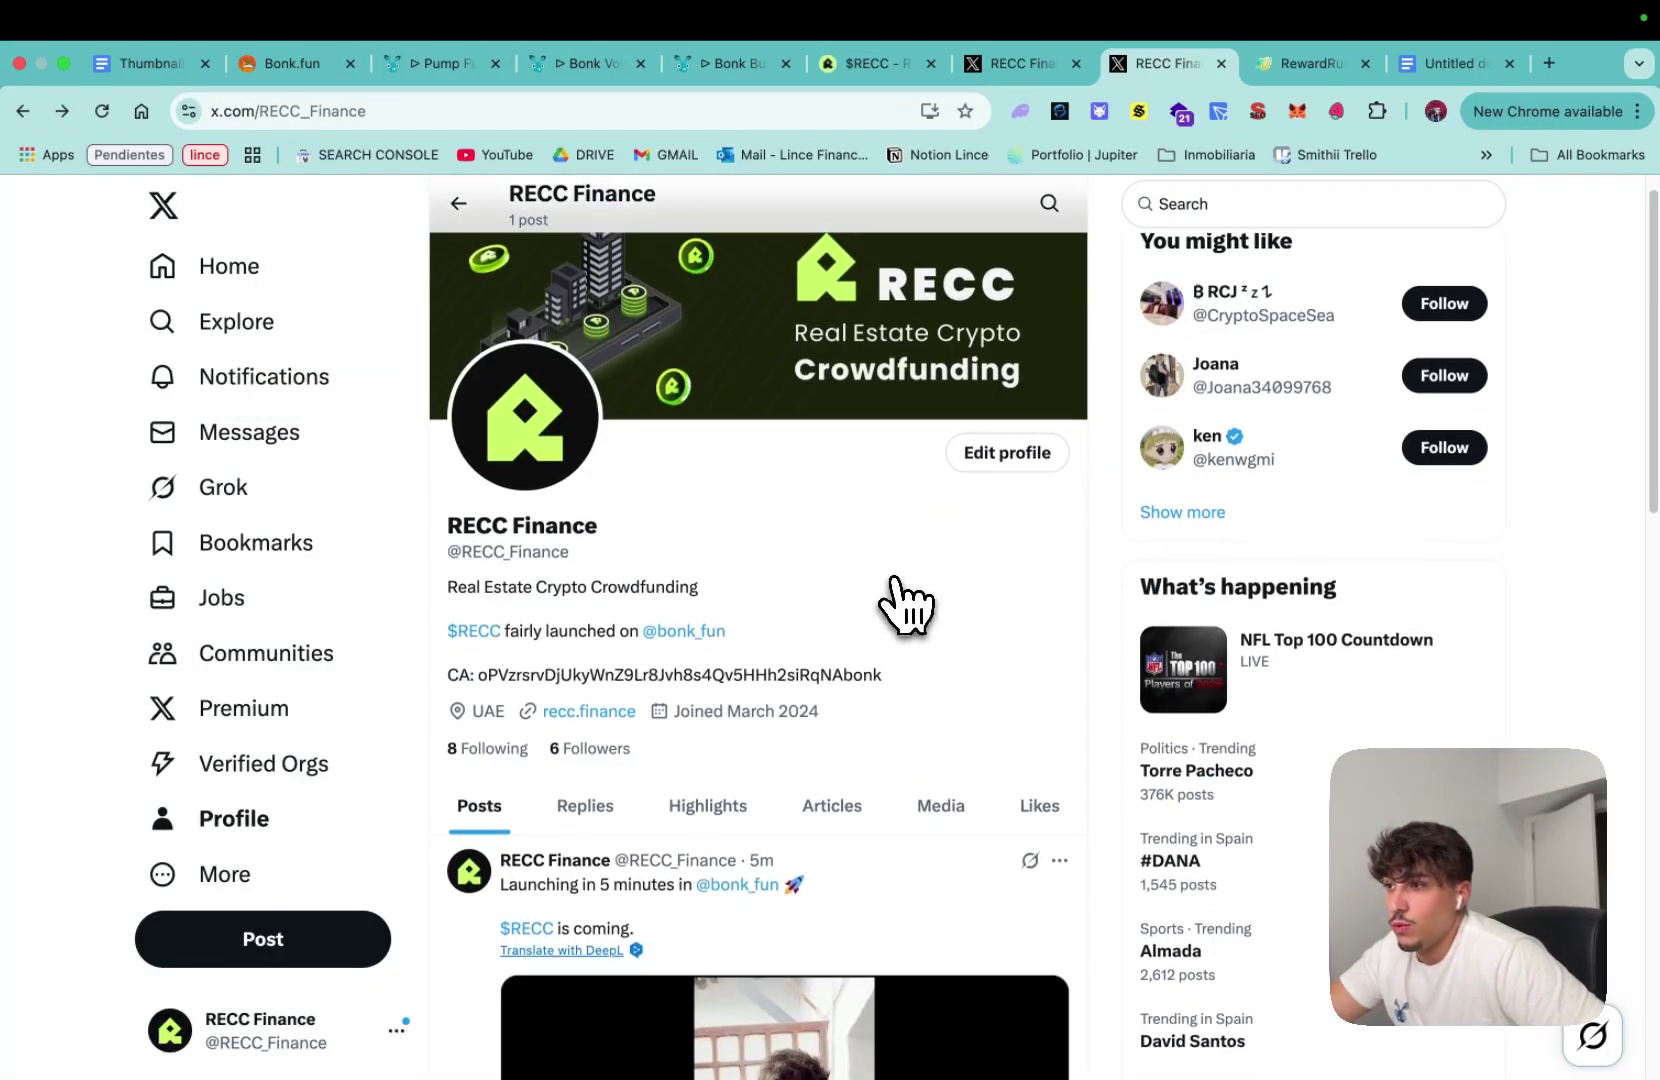
# Step: Scroll the live RECC page's chart and market cap, then switch to the Bonk Volume Bot
pyautogui.scroll(-3, 880, 620)
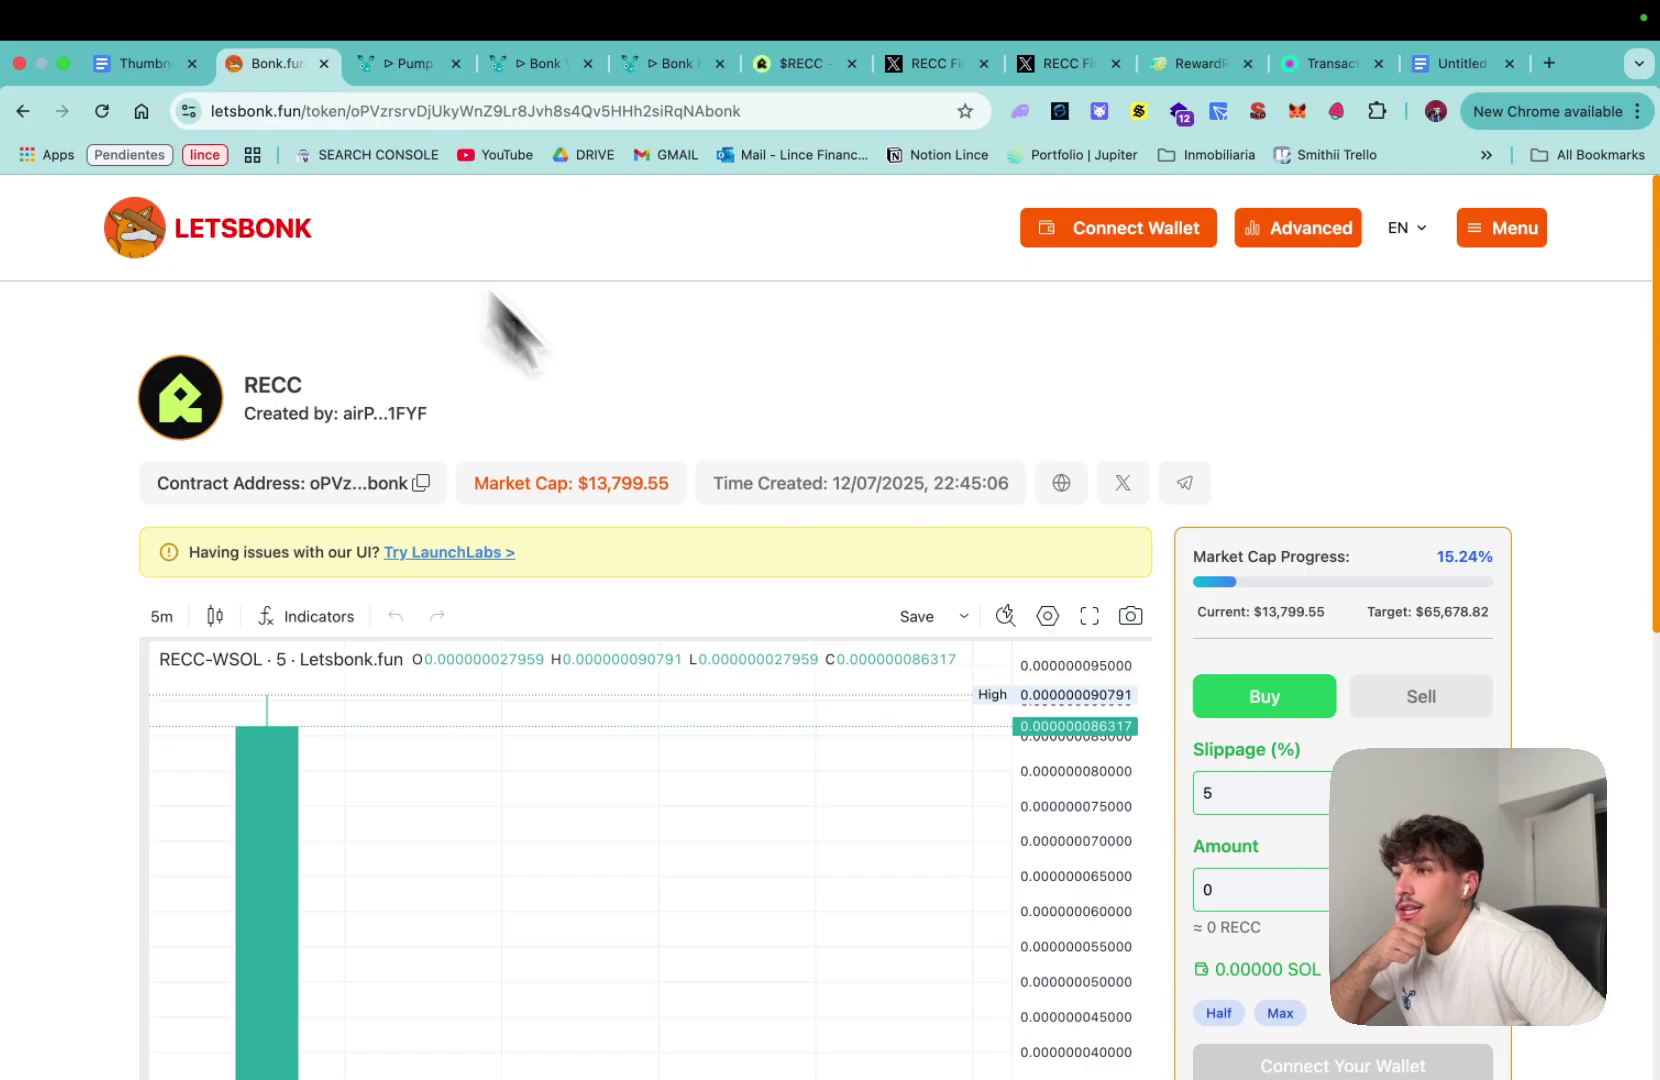
pyautogui.scroll(-4, 704, 415)
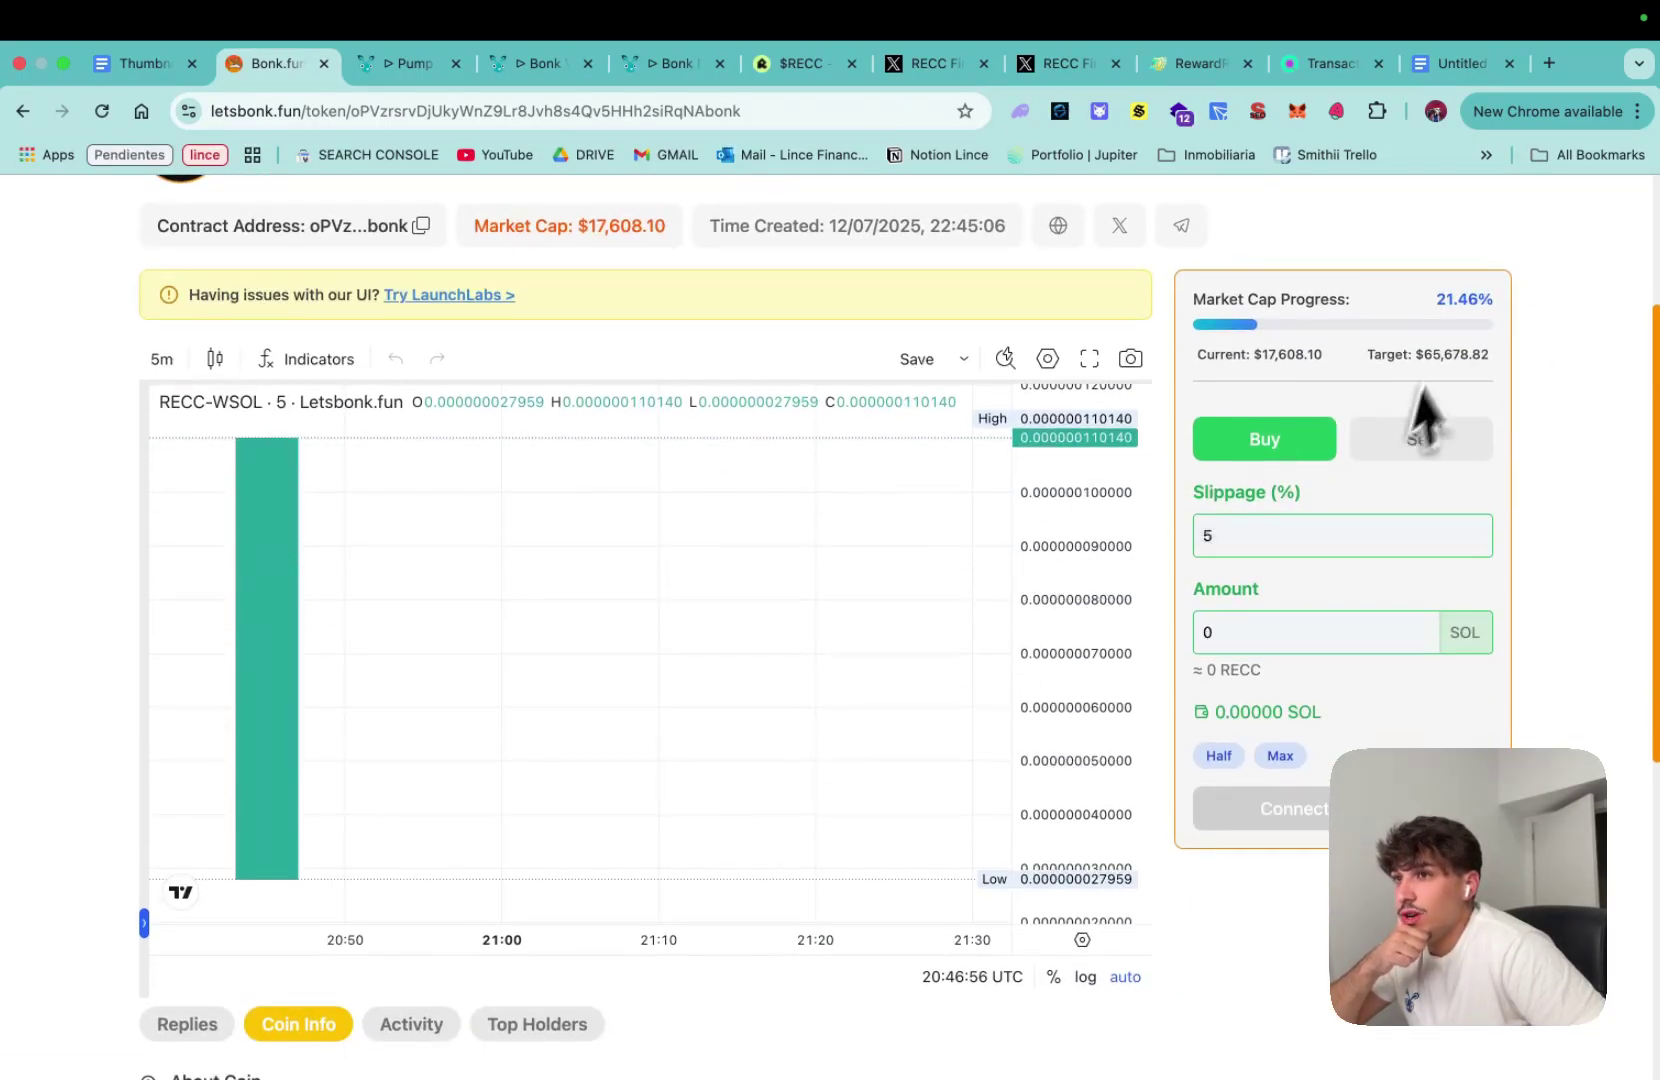
pyautogui.scroll(-5, 1475, 338)
pyautogui.scroll(10, 993, 785)
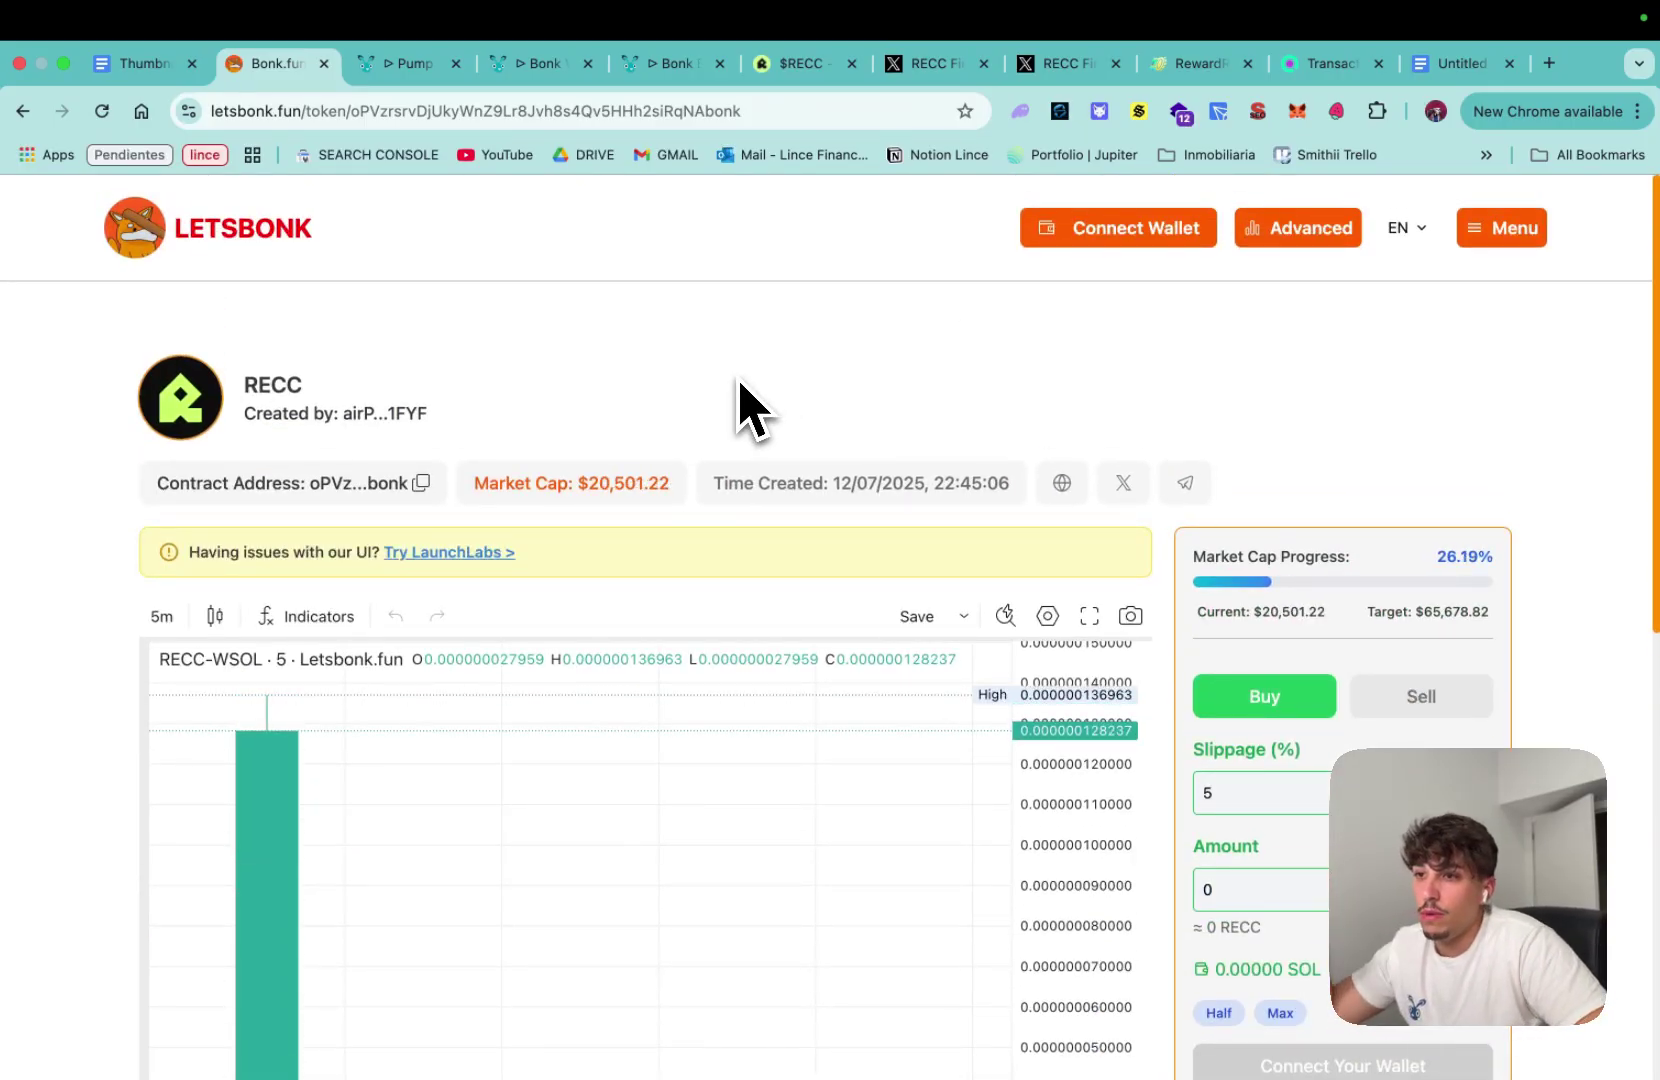
pyautogui.scroll(-2, 737, 407)
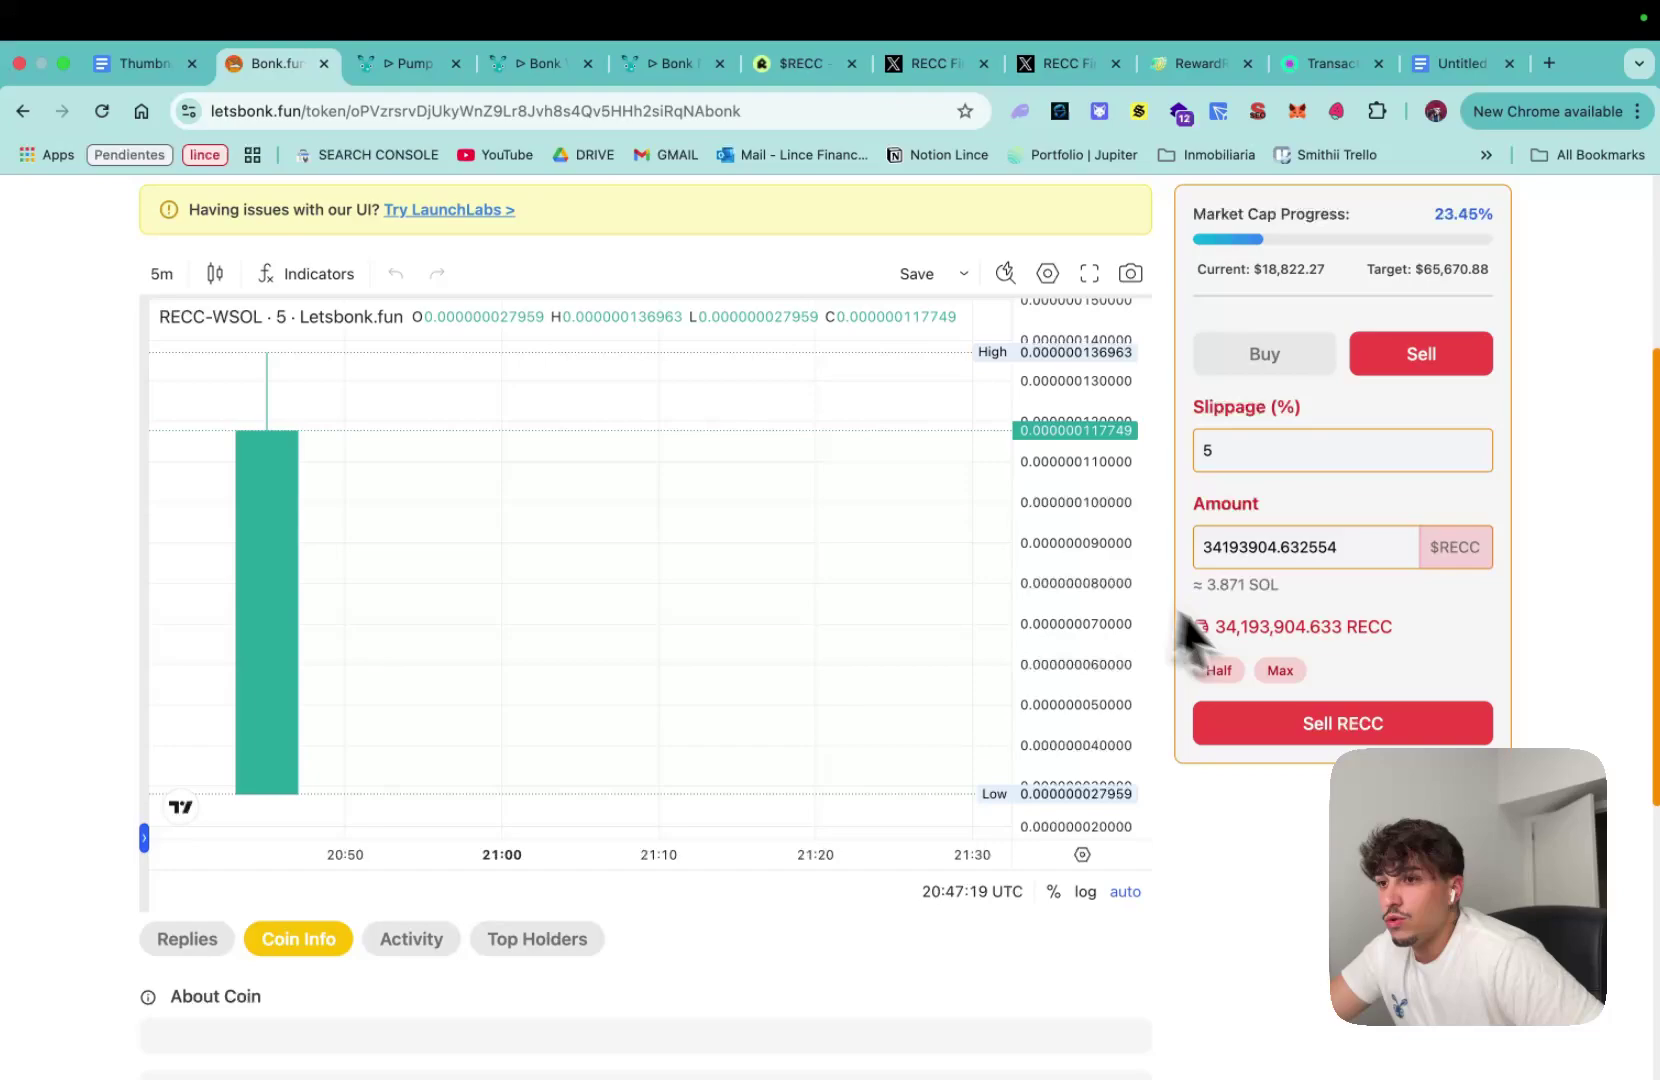
pyautogui.scroll(3, 1278, 711)
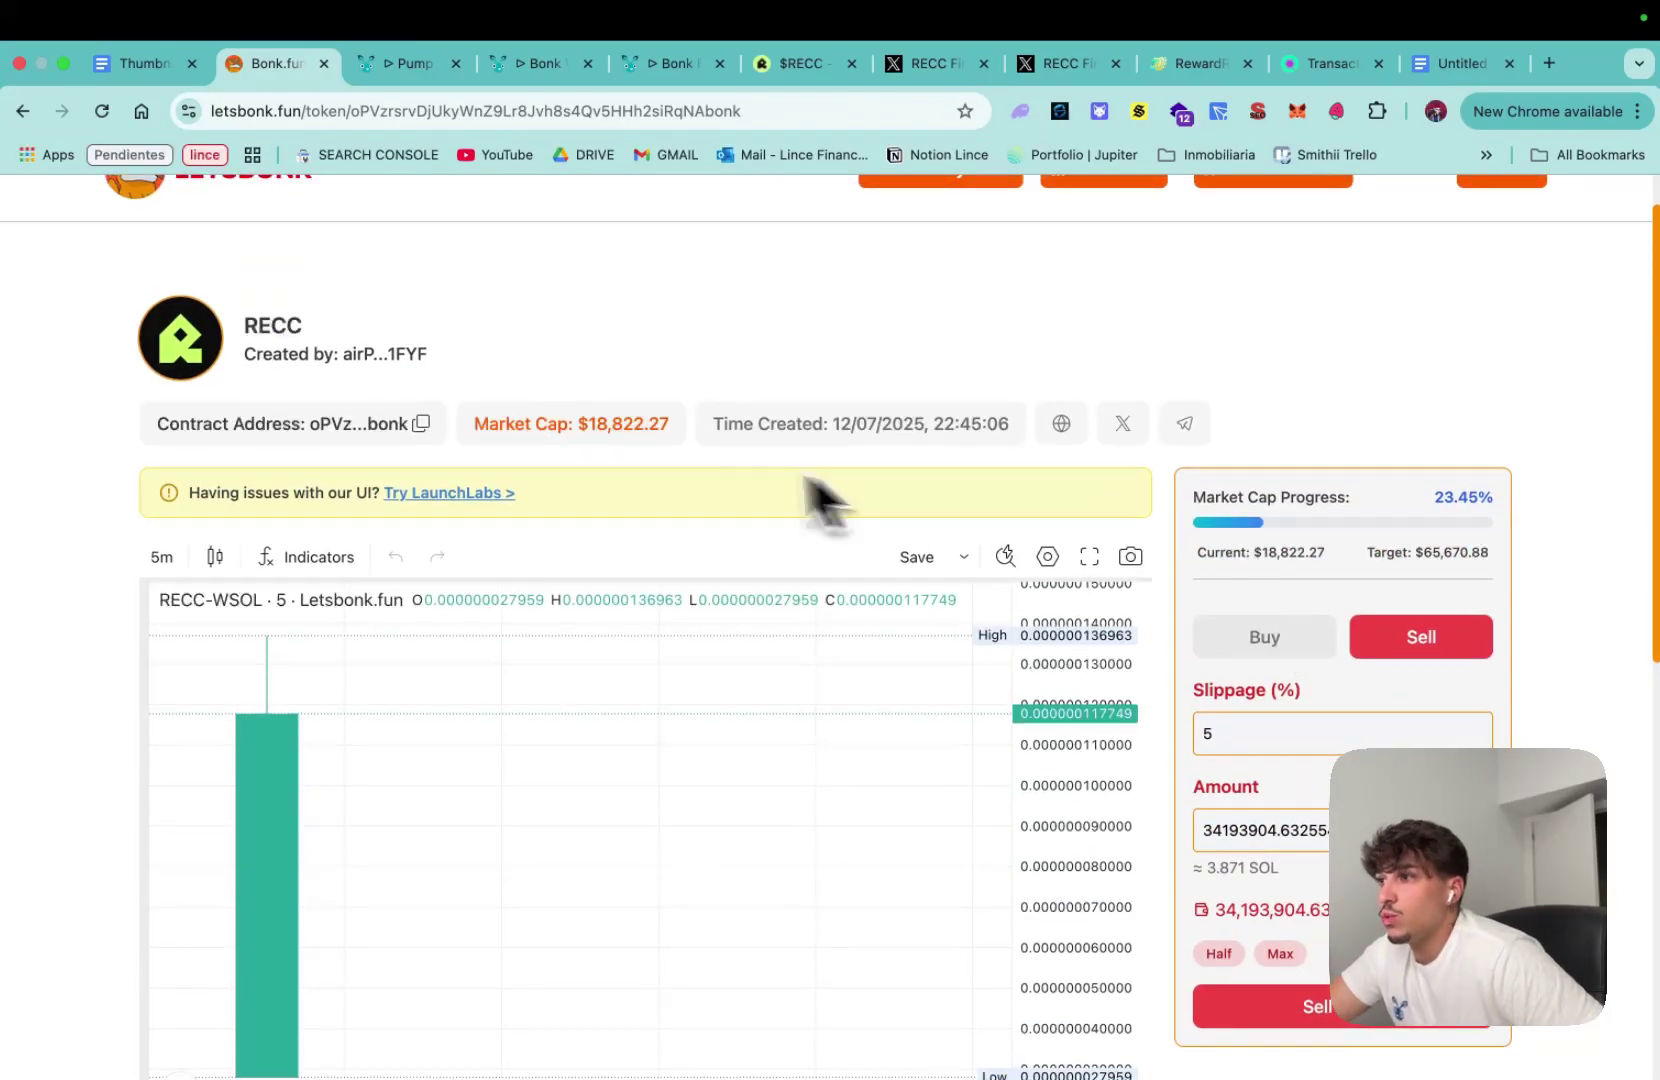
pyautogui.click(538, 65)
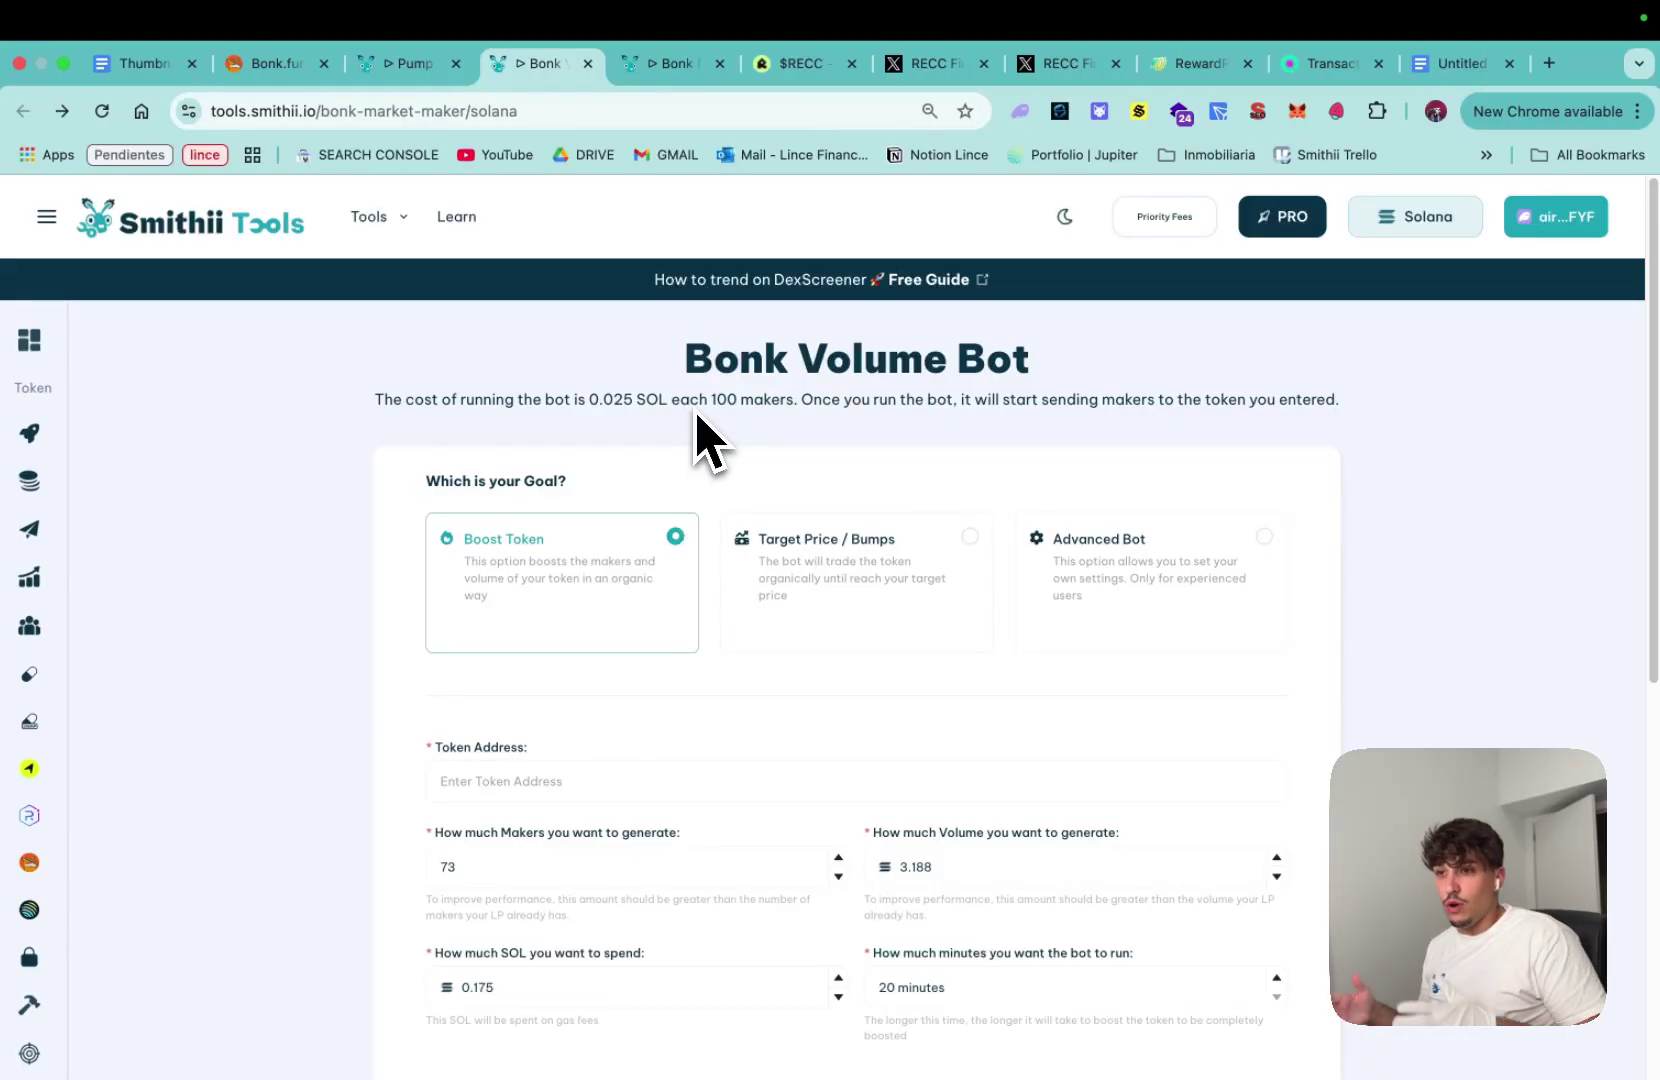
# Step: Copy the RECC token address from the Bonk.fun page URL
pyautogui.scroll(-1, 742, 500)
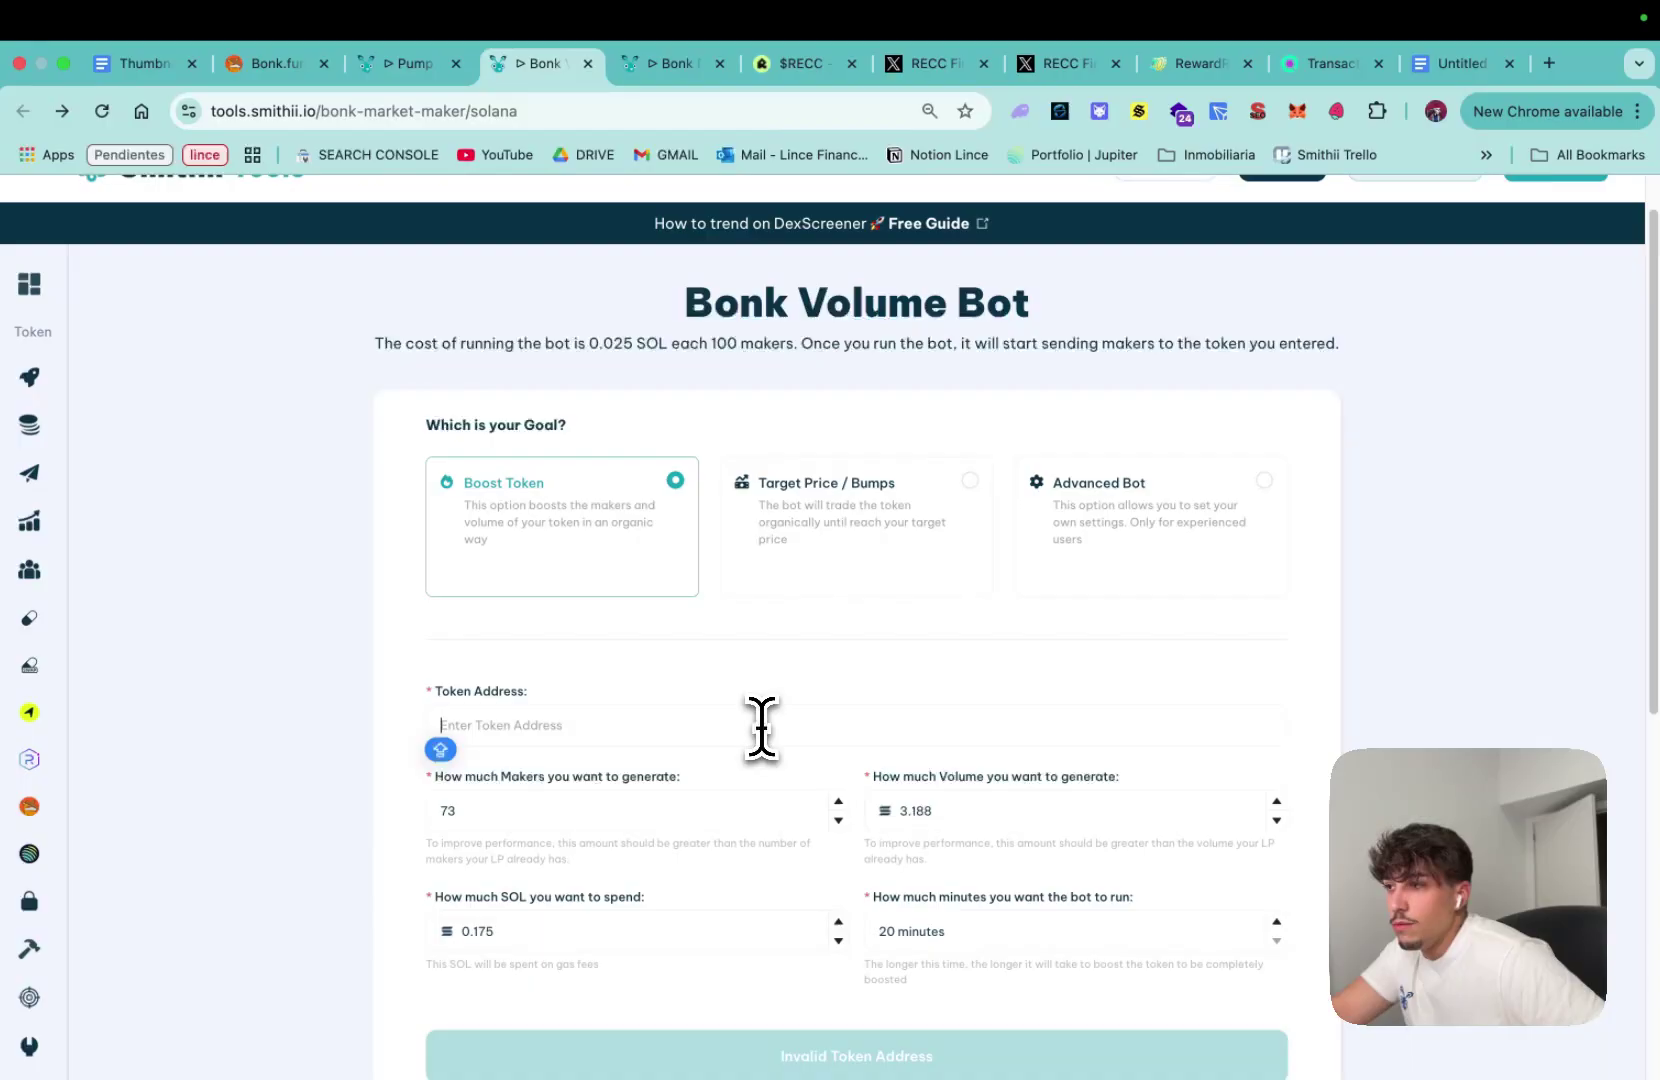
pyautogui.click(272, 63)
pyautogui.doubleClick(545, 111)
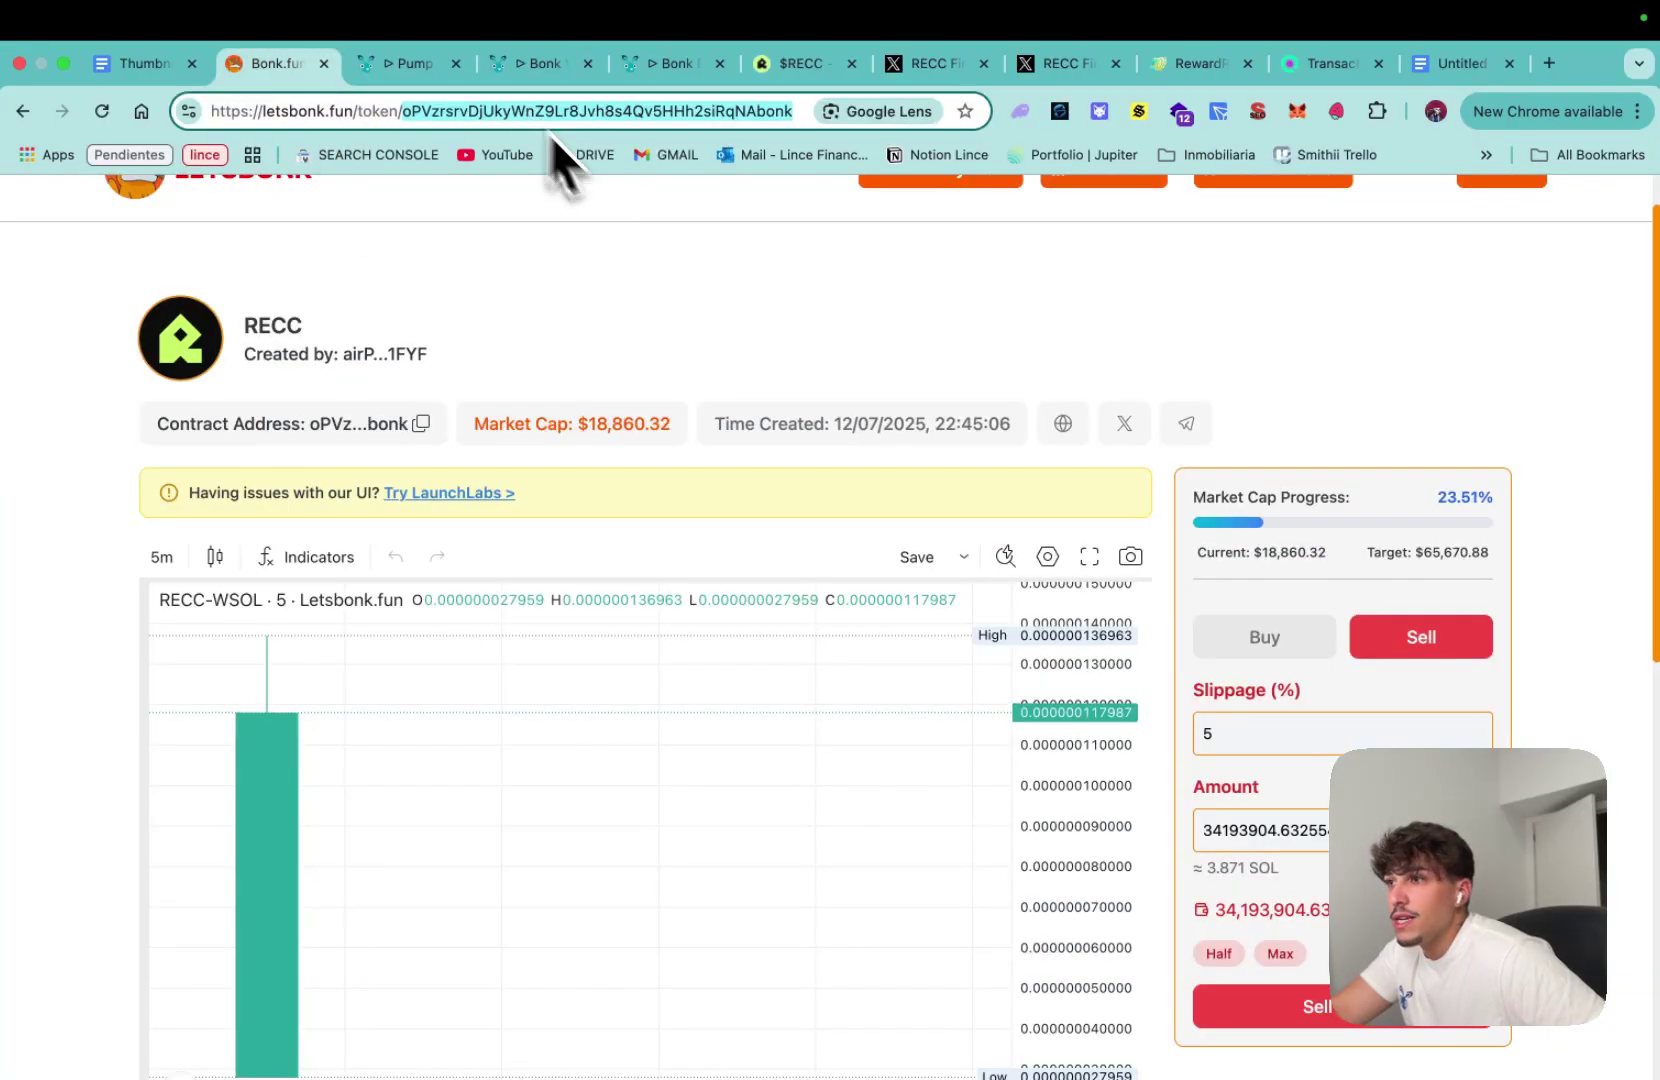
pyautogui.click(421, 423)
pyautogui.click(415, 65)
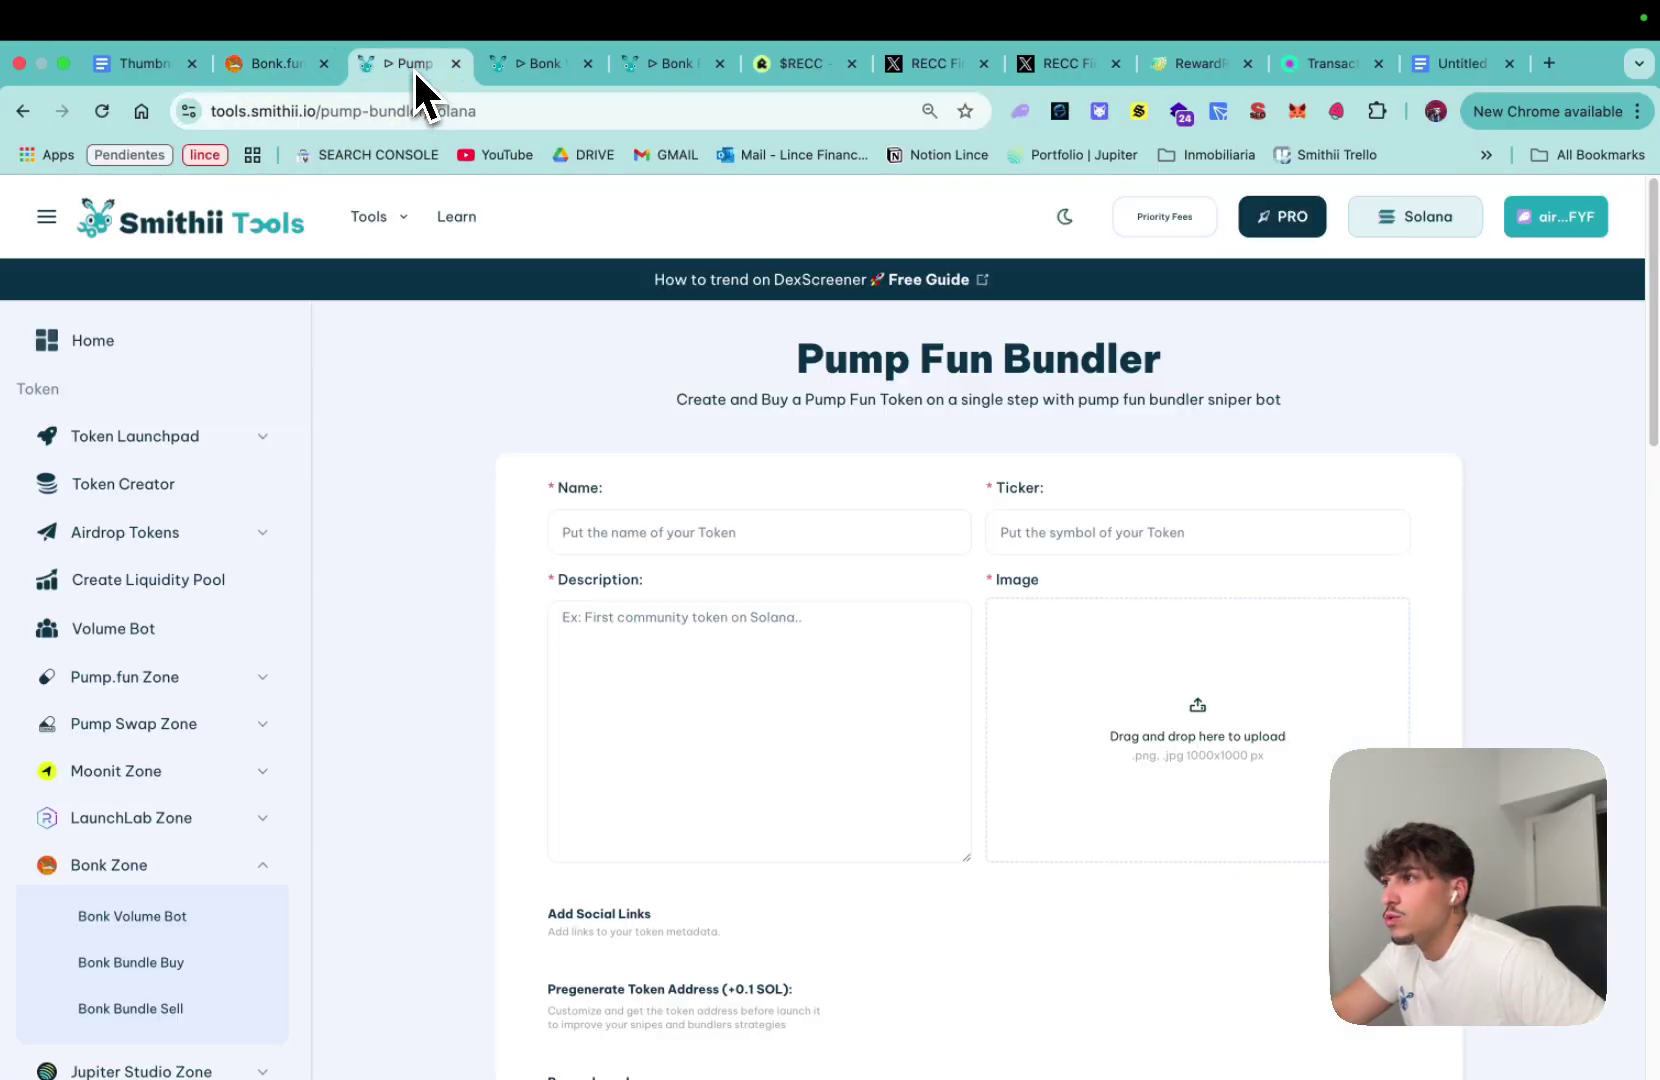
# Step: Paste the RECC address as the target token and point out the makers, volume and SOL settings
pyautogui.click(540, 63)
pyautogui.press('super+v')
pyautogui.scroll(-1, 680, 730)
pyautogui.moveTo(716, 734); pyautogui.dragTo(419, 730)
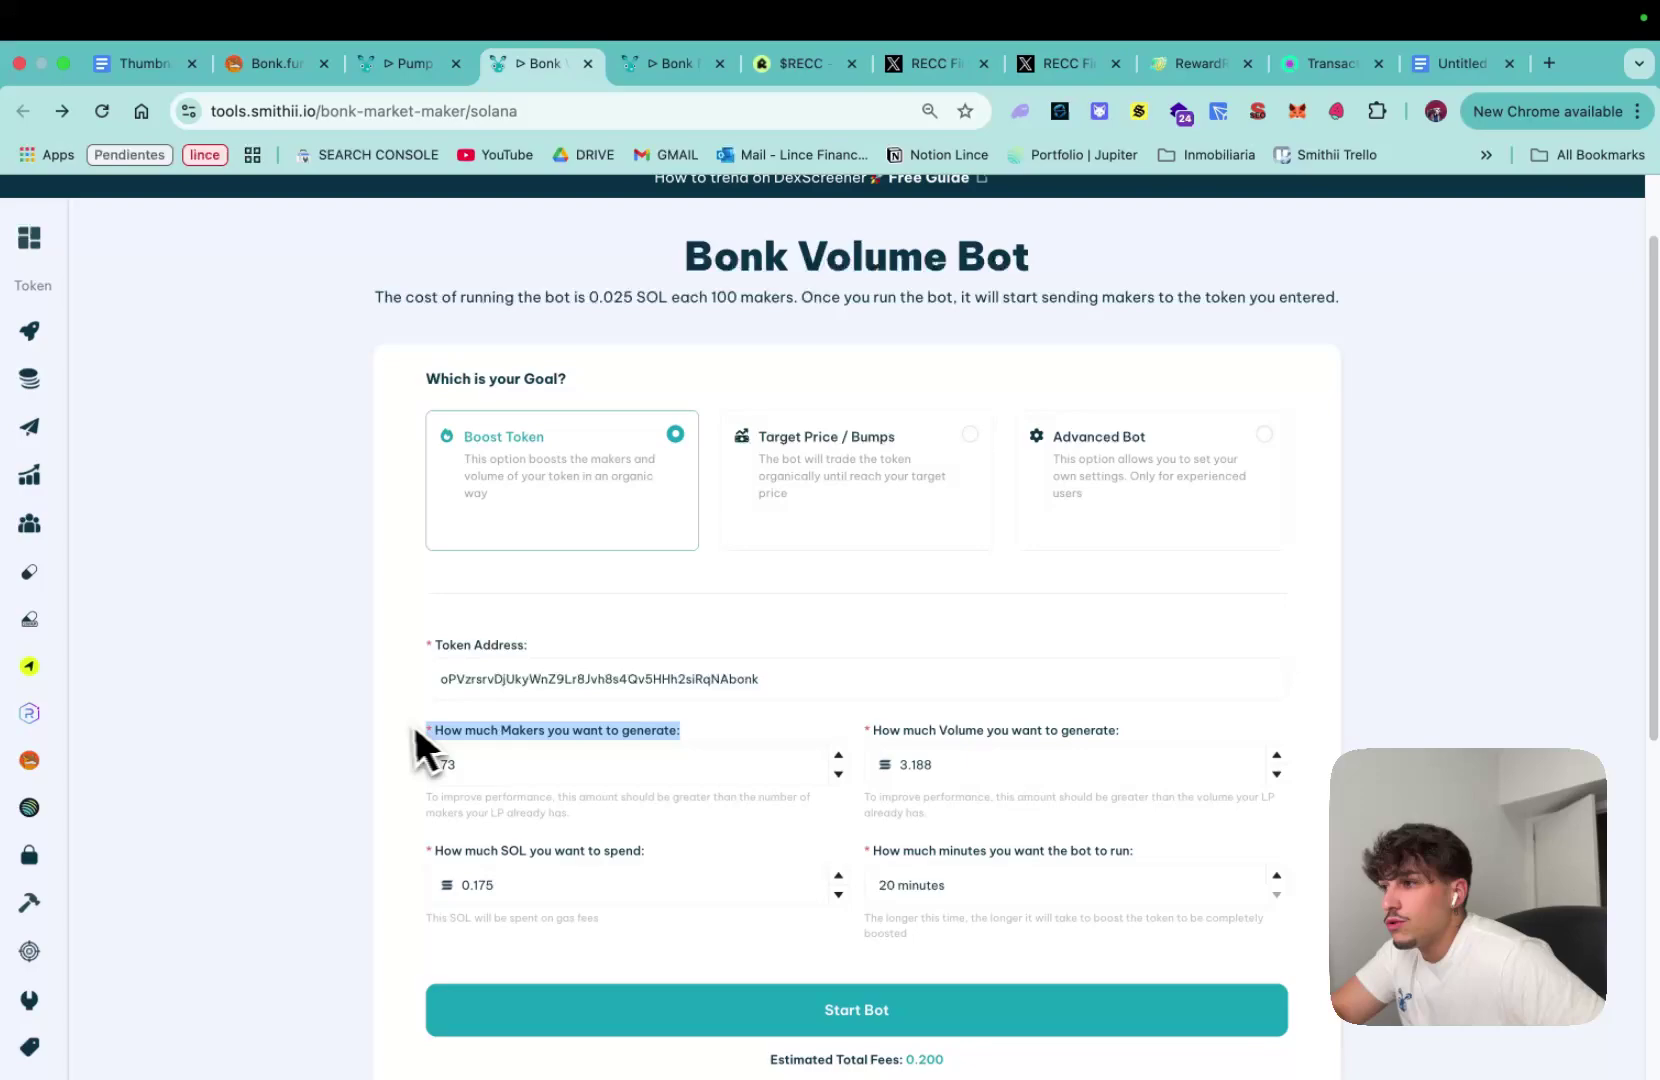
pyautogui.click(705, 745)
pyautogui.moveTo(1140, 742); pyautogui.dragTo(848, 761)
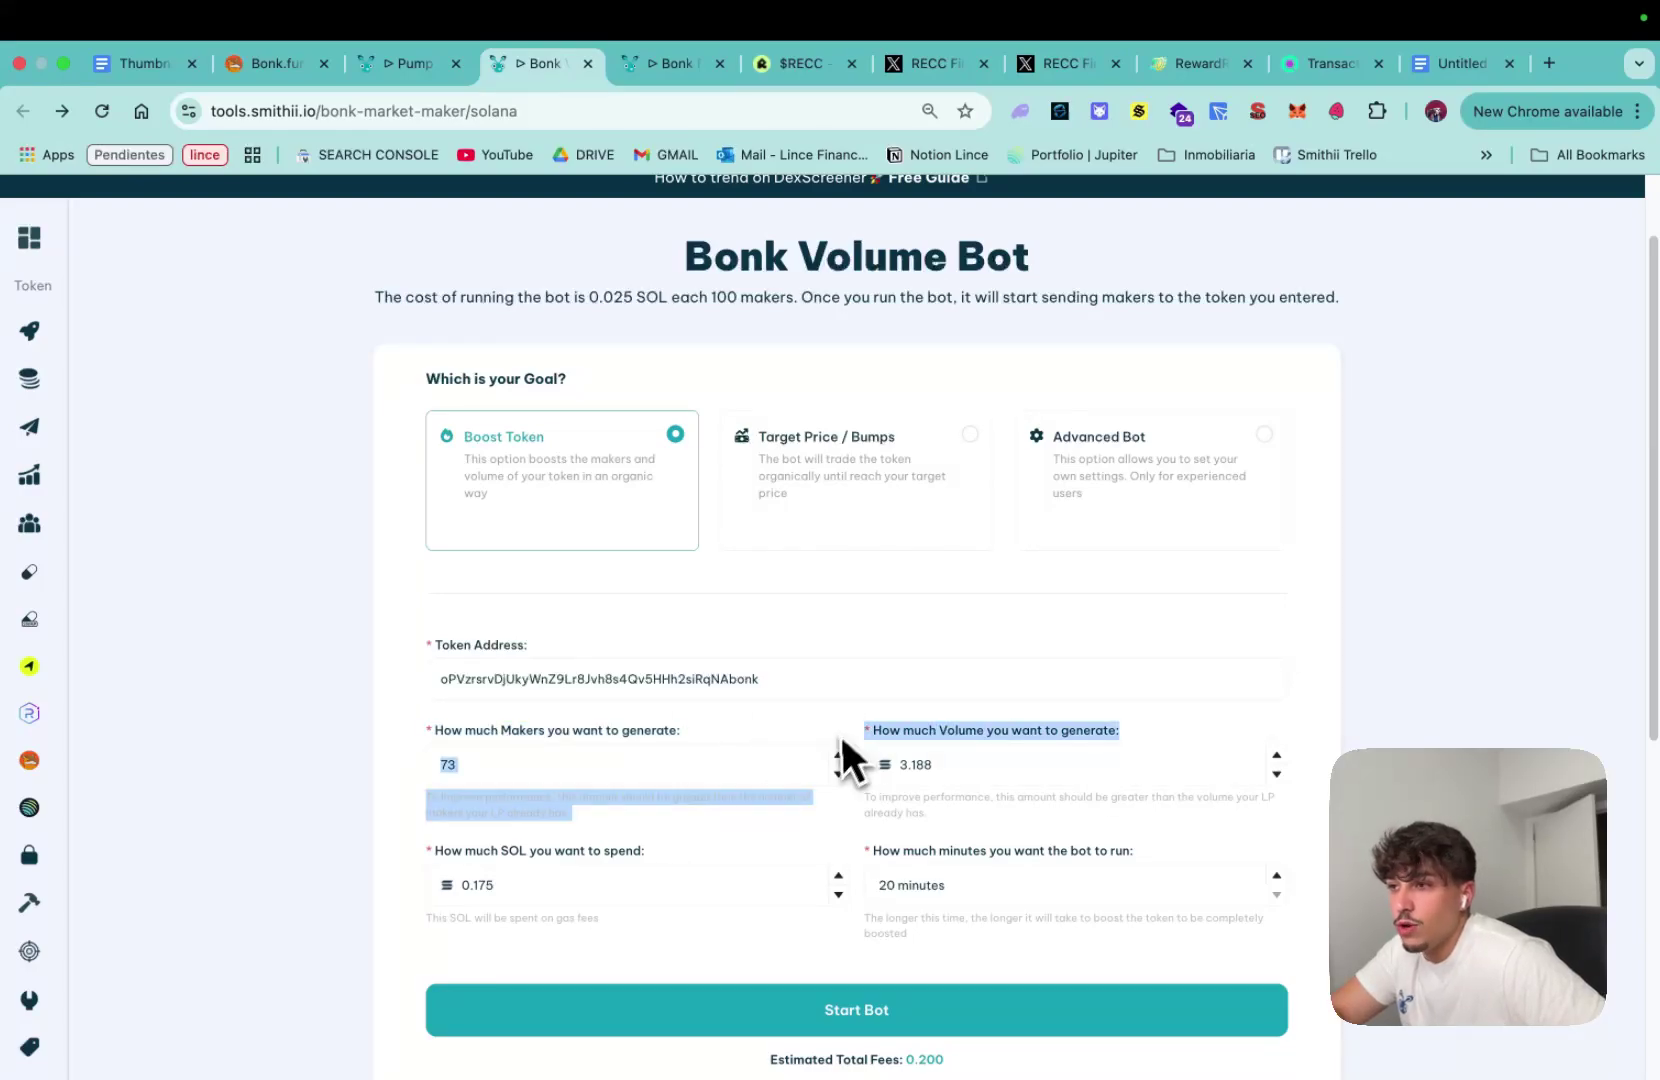
pyautogui.click(808, 790)
pyautogui.moveTo(650, 852); pyautogui.dragTo(483, 858)
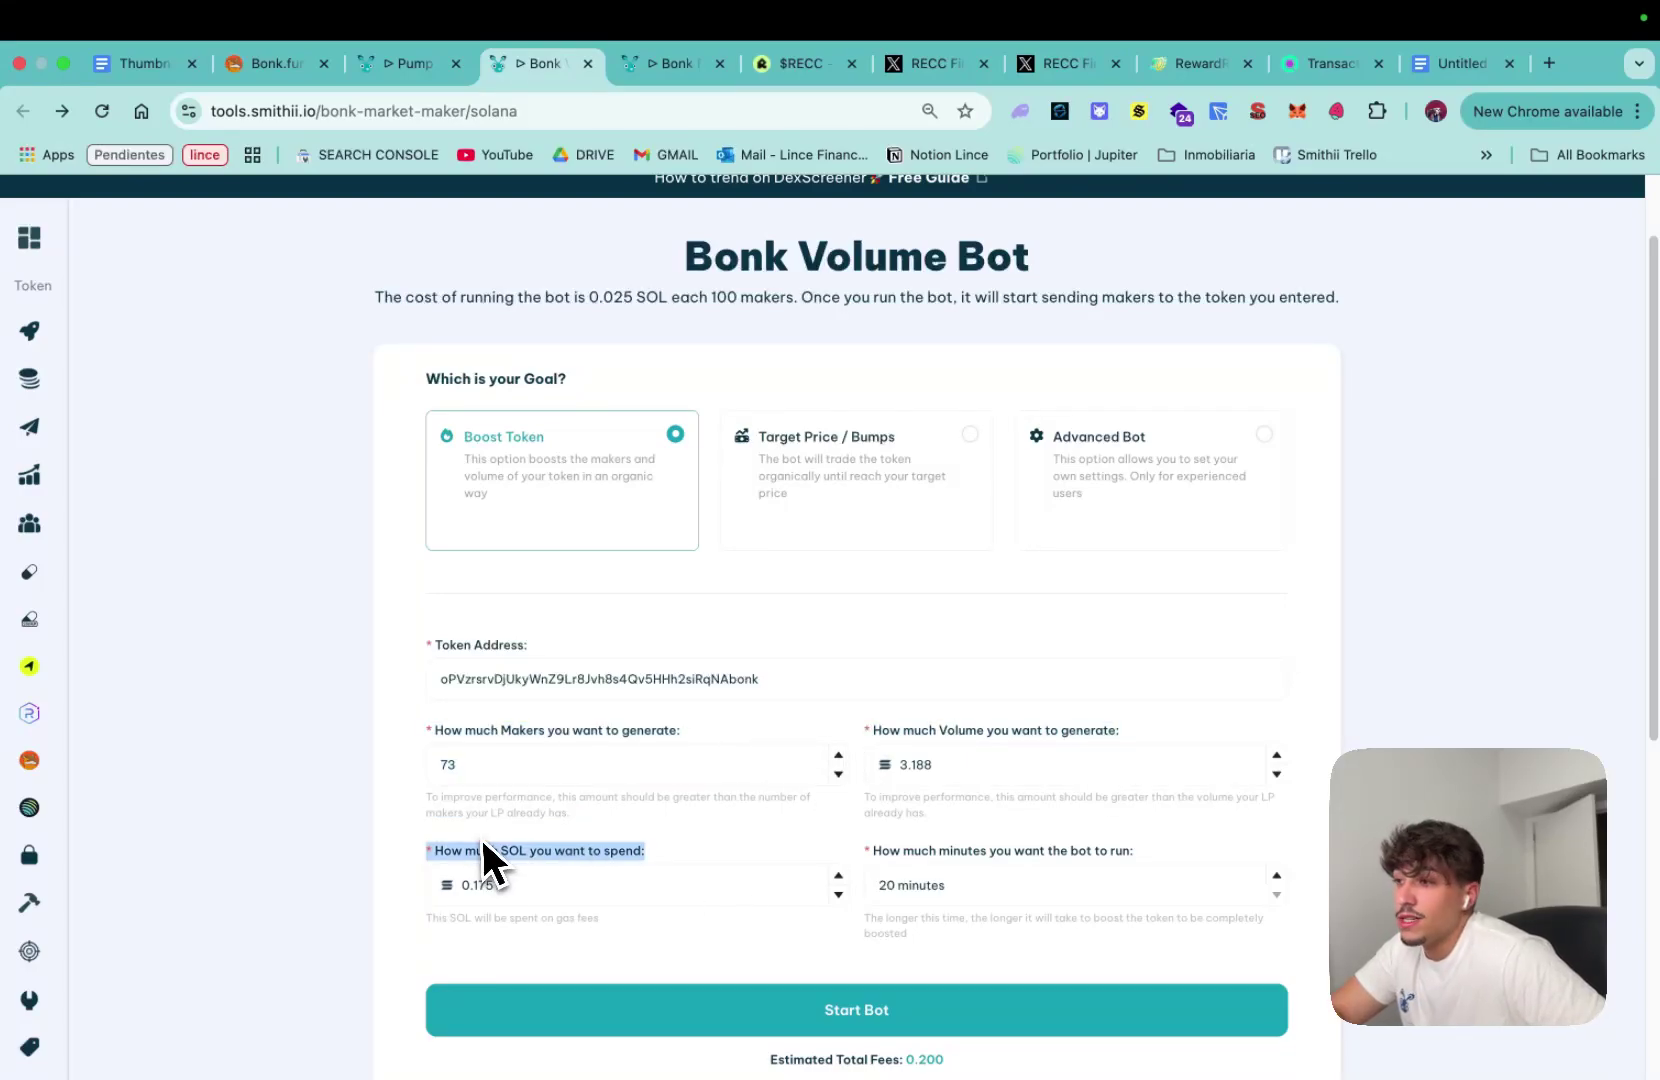
pyautogui.click(795, 835)
pyautogui.scroll(-2, 811, 770)
pyautogui.moveTo(1134, 808); pyautogui.dragTo(834, 767)
pyautogui.click(1106, 782)
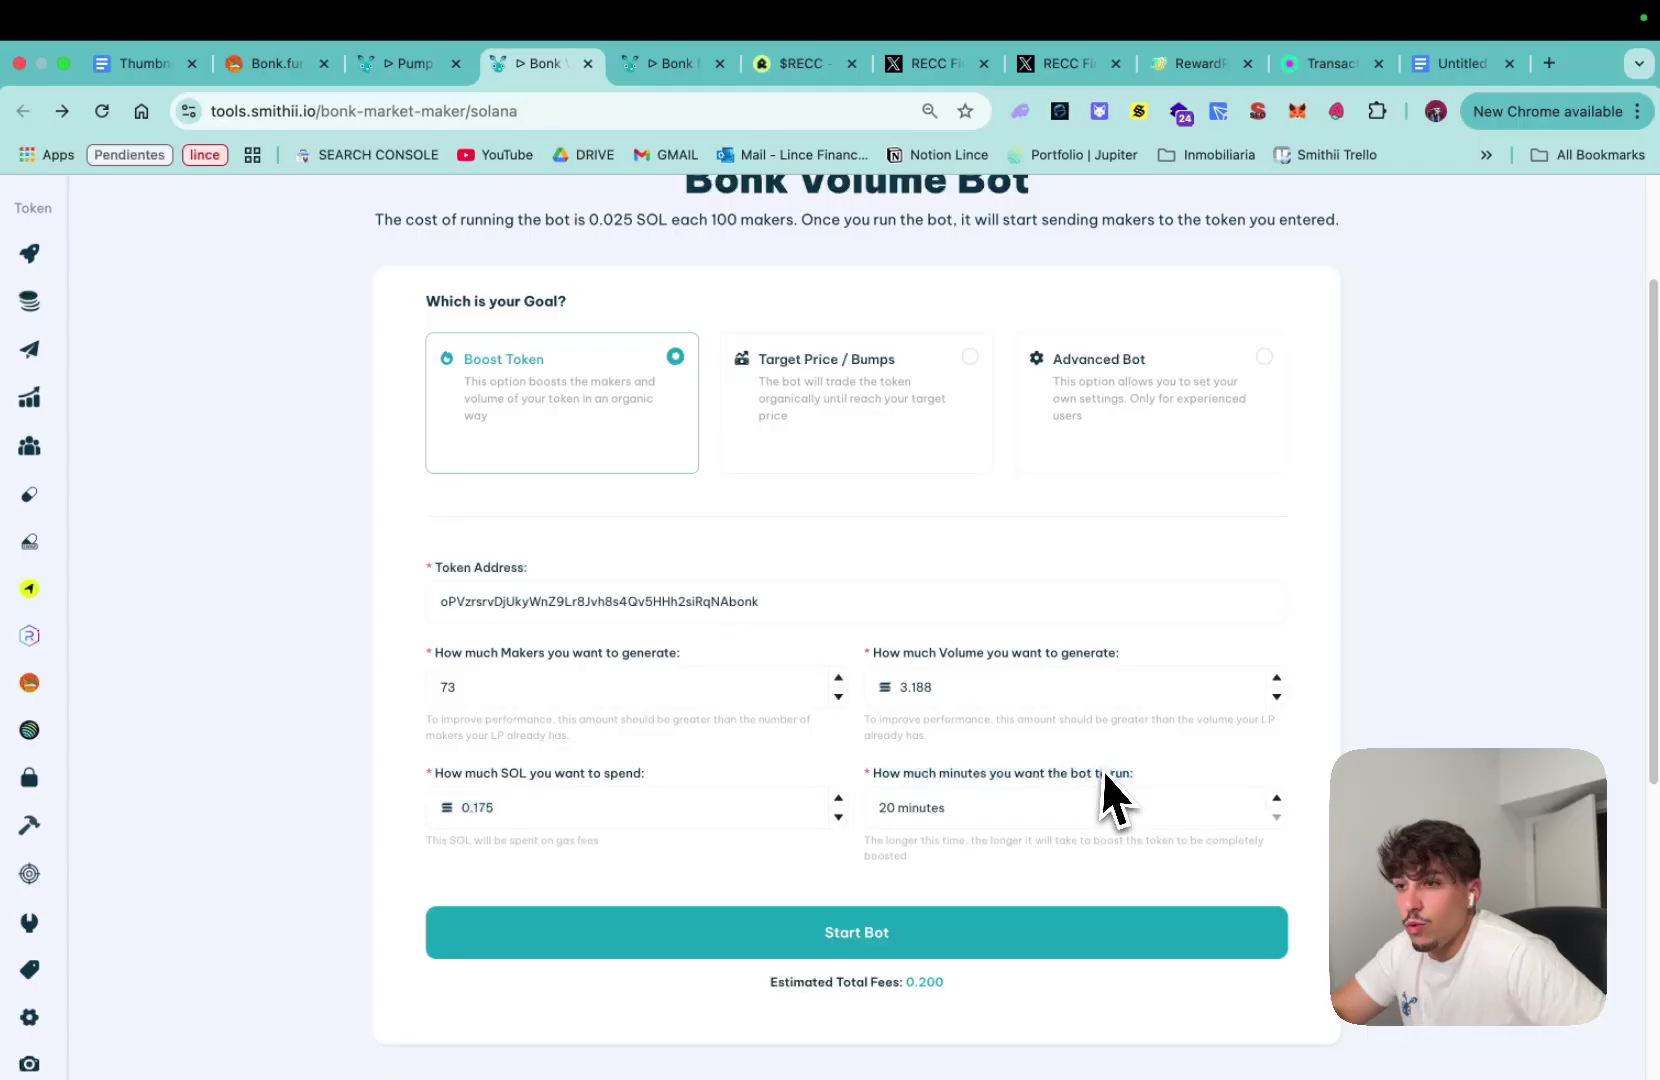
# Step: Change the makers amount from 73 to 150
pyautogui.moveTo(530, 688); pyautogui.dragTo(419, 689)
pyautogui.write('20')
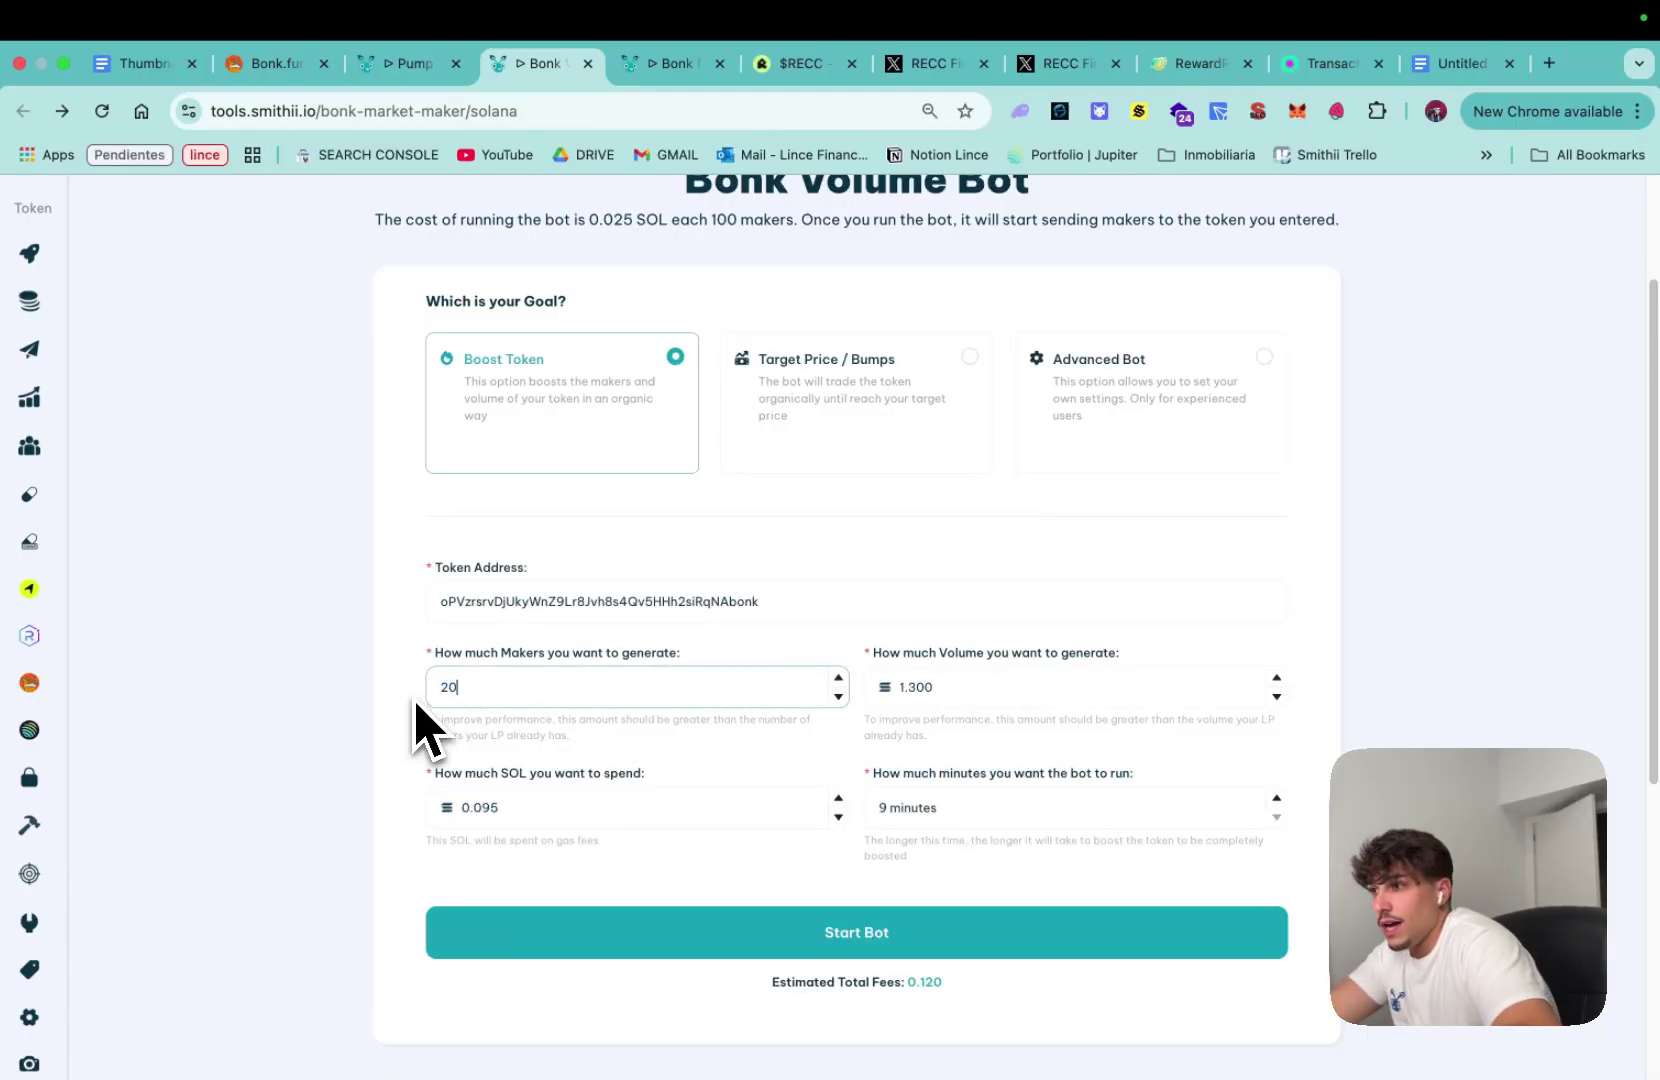
pyautogui.press('BackSpace')
pyautogui.press('BackSpace')
pyautogui.write('1500')
pyautogui.press('BackSpace')
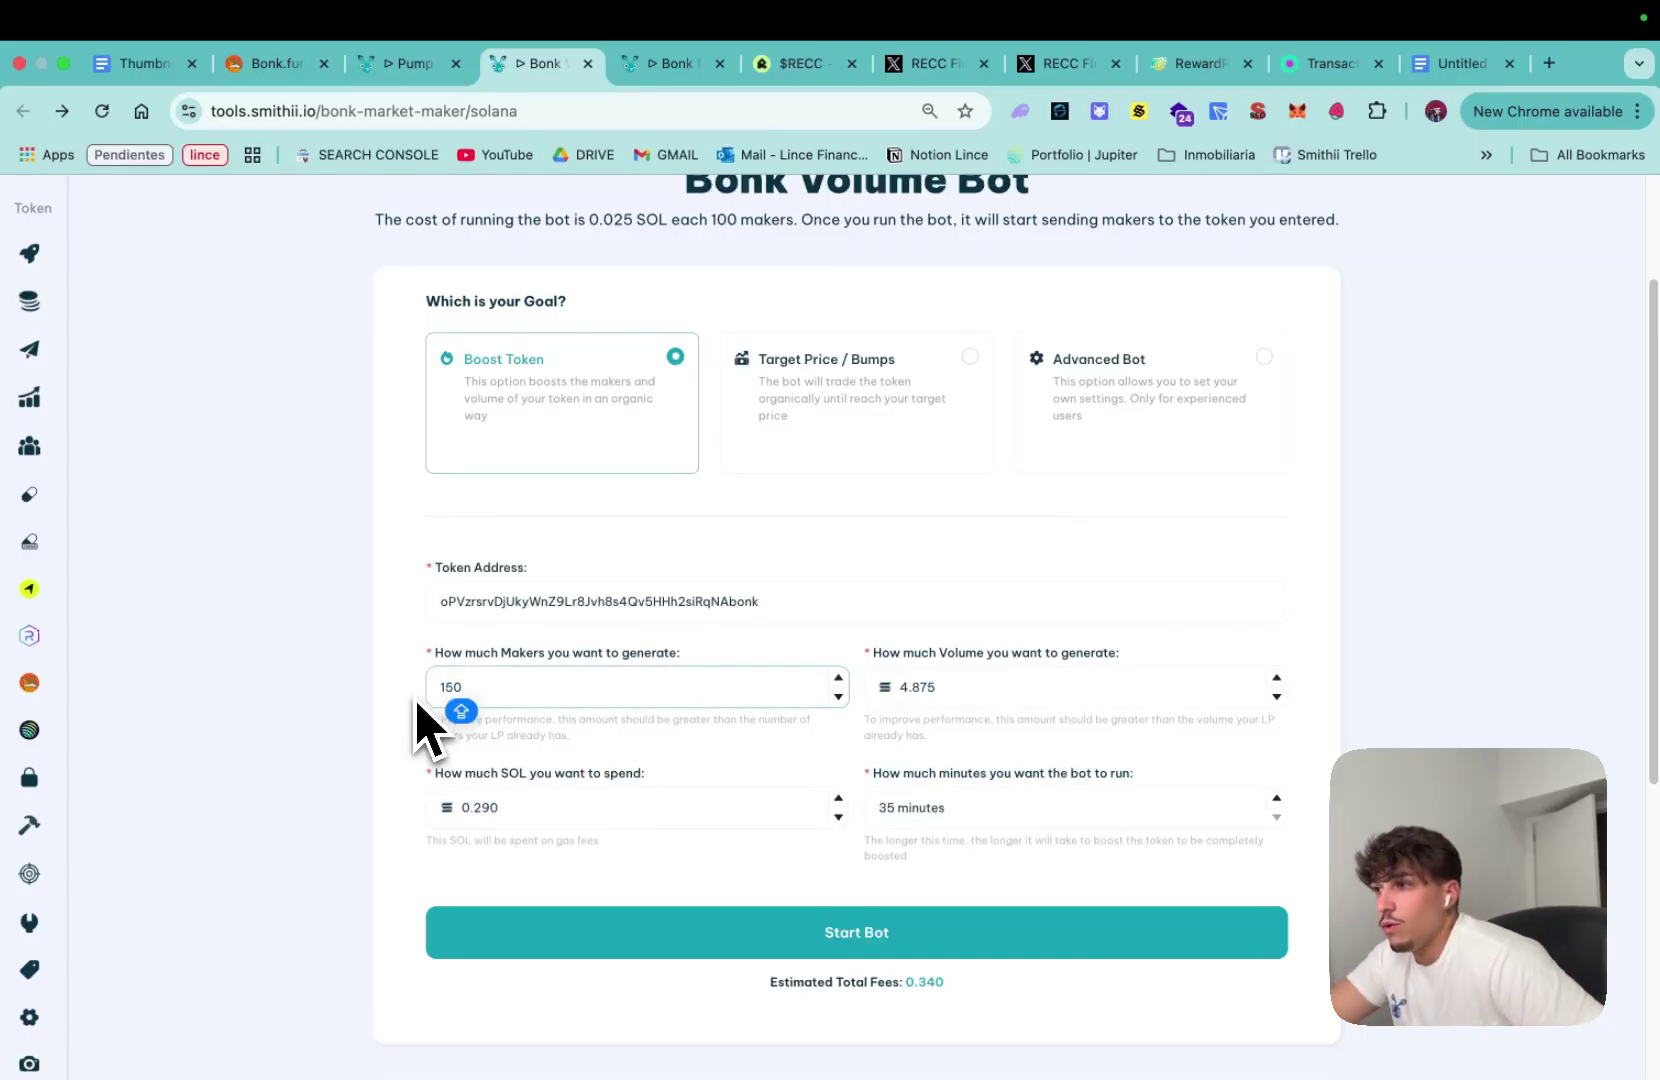
pyautogui.click(709, 648)
# Step: Try a volume of 20, then reapply 150 makers and revisit the volume value
pyautogui.click(962, 690)
pyautogui.moveTo(962, 690); pyautogui.dragTo(900, 693)
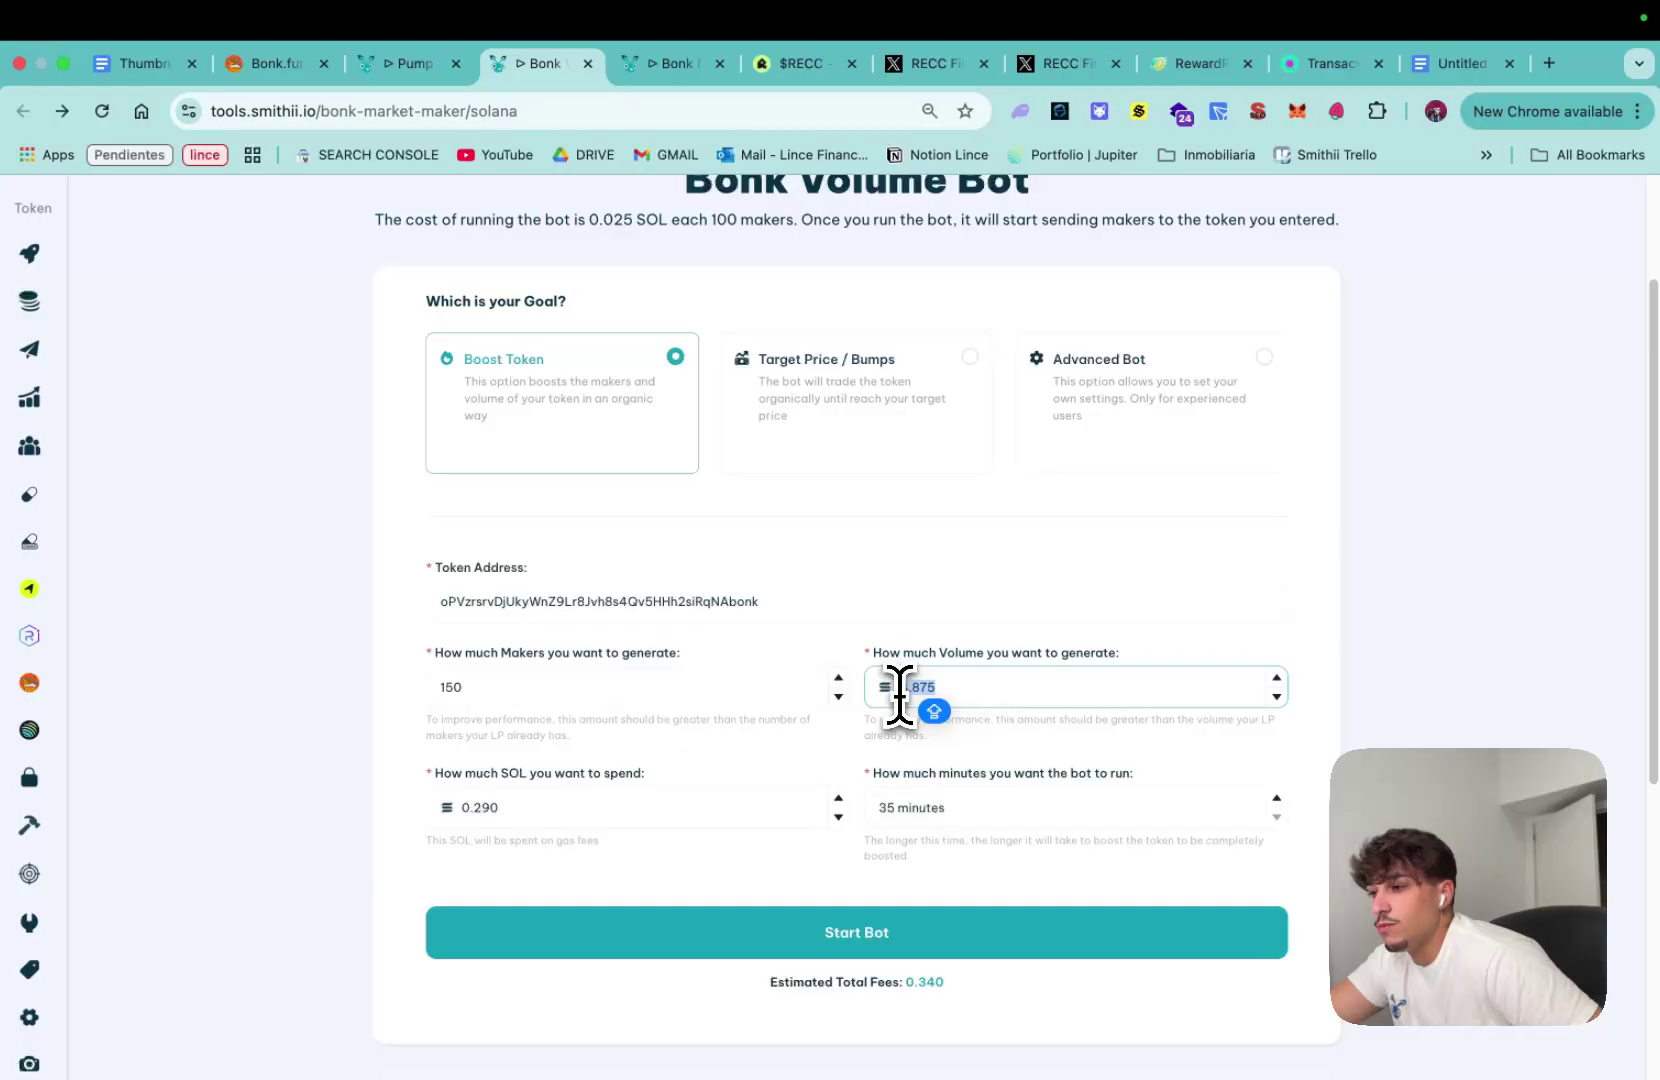
pyautogui.write('20')
pyautogui.click(1005, 610)
pyautogui.scroll(-3, 1080, 605)
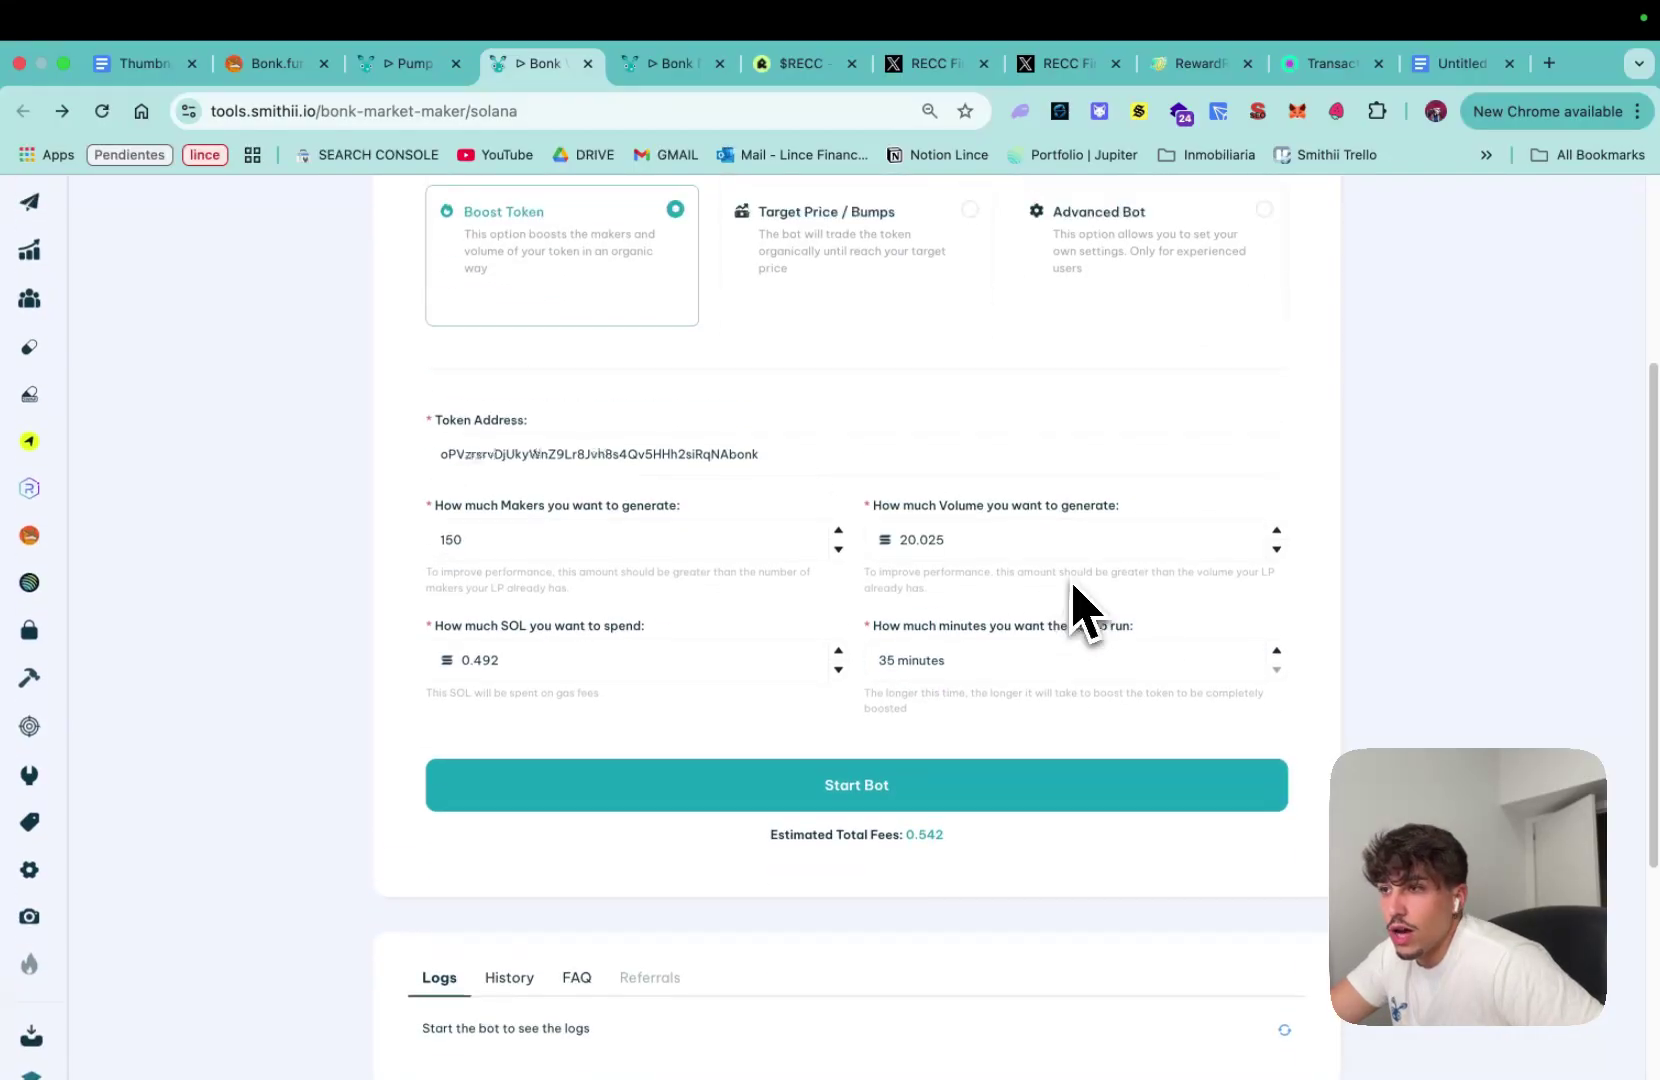
pyautogui.scroll(1, 1073, 588)
pyautogui.click(462, 580)
pyautogui.click(655, 670)
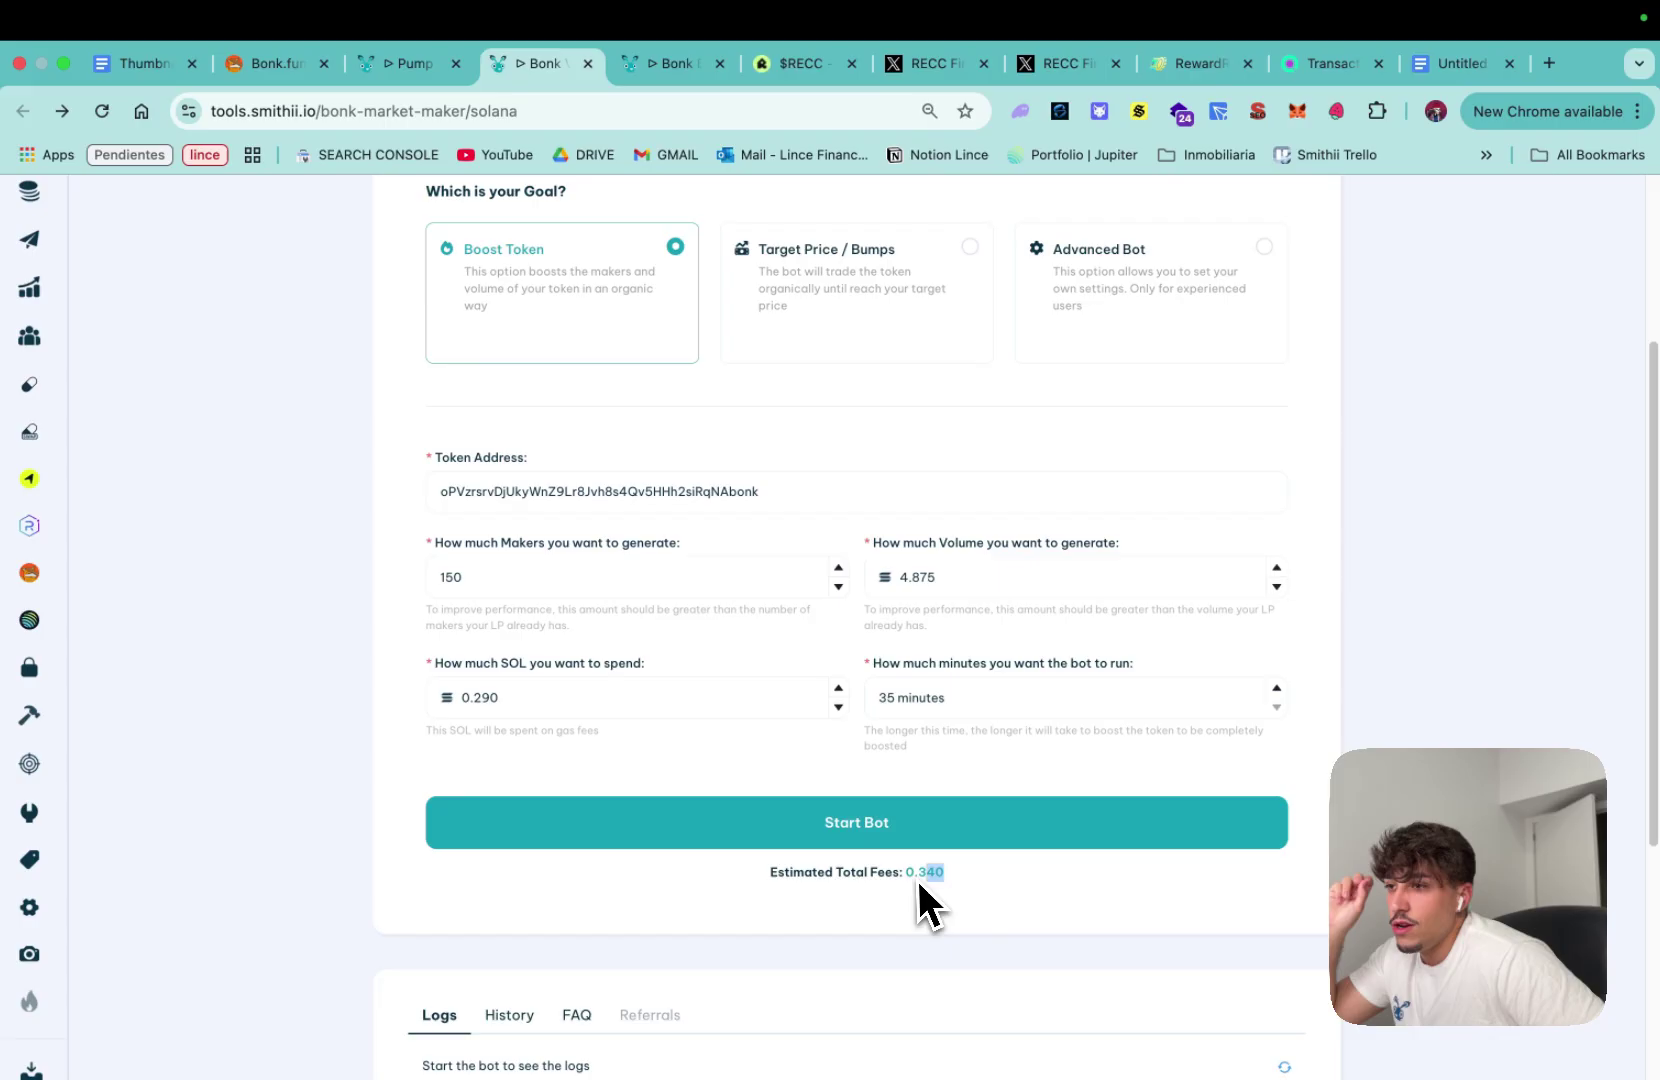
pyautogui.click(933, 577)
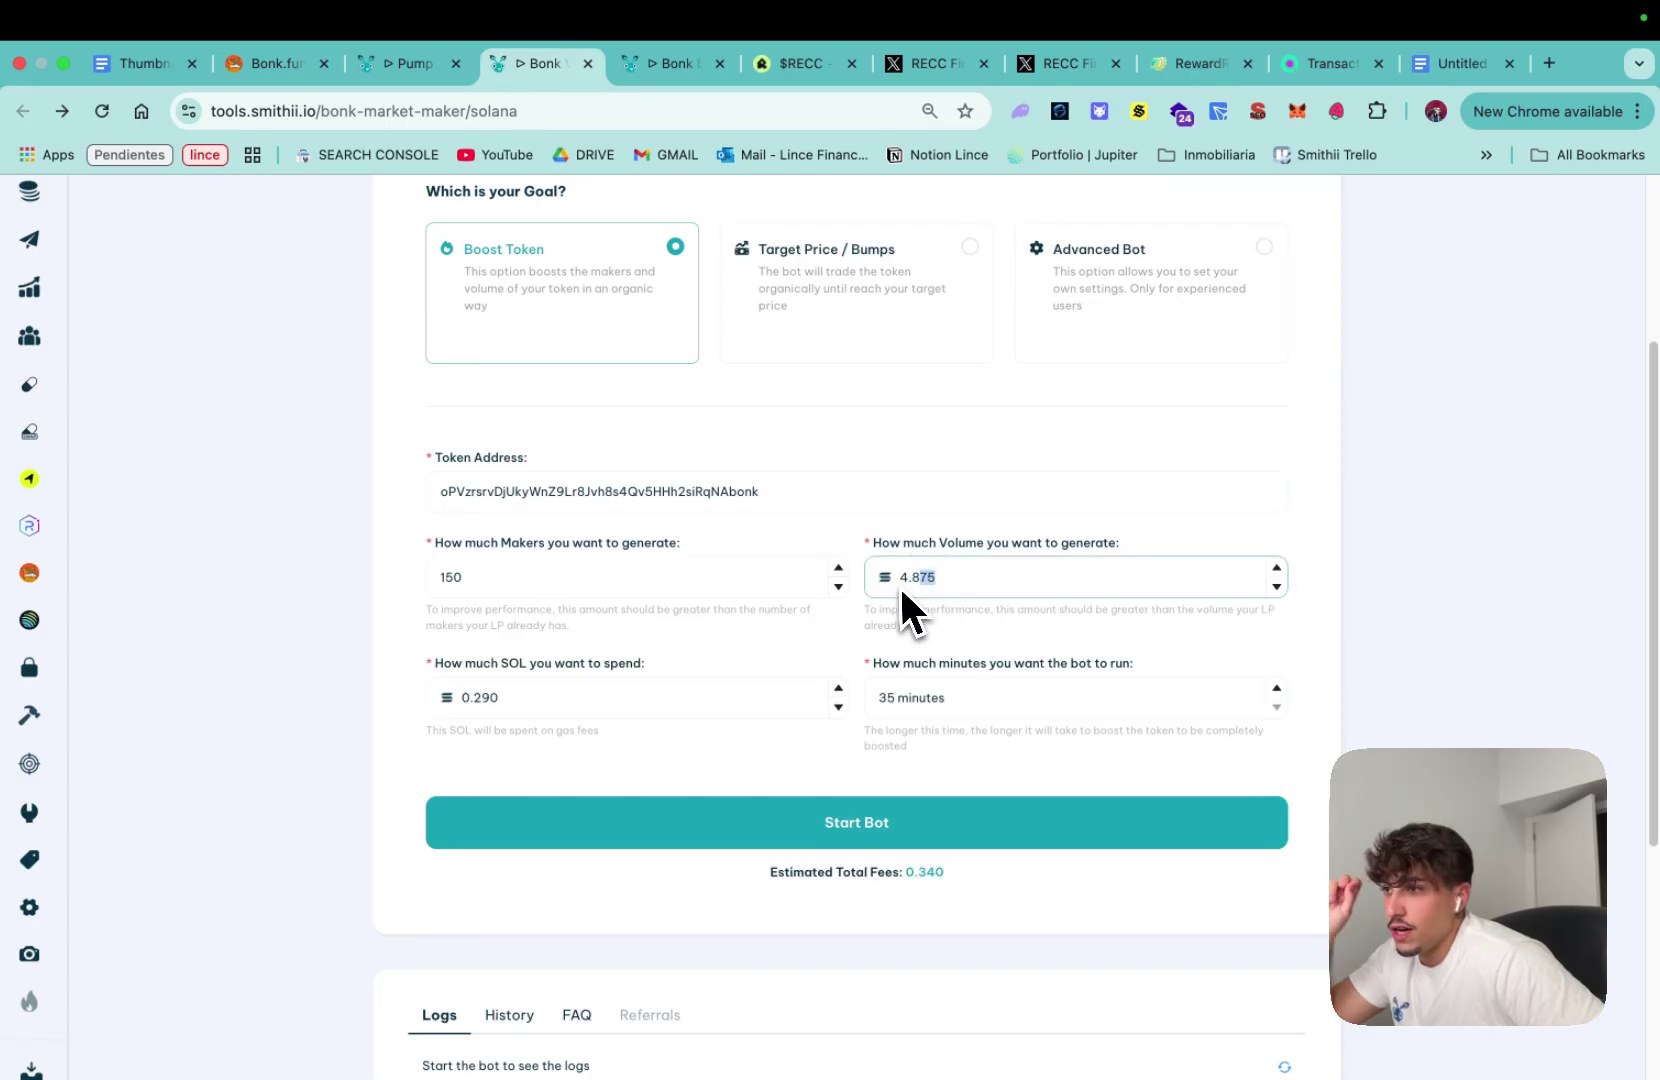
pyautogui.moveTo(902, 590)
pyautogui.mouseDown()
pyautogui.moveTo(950, 600)
pyautogui.moveTo(929, 583)
pyautogui.mouseUp()
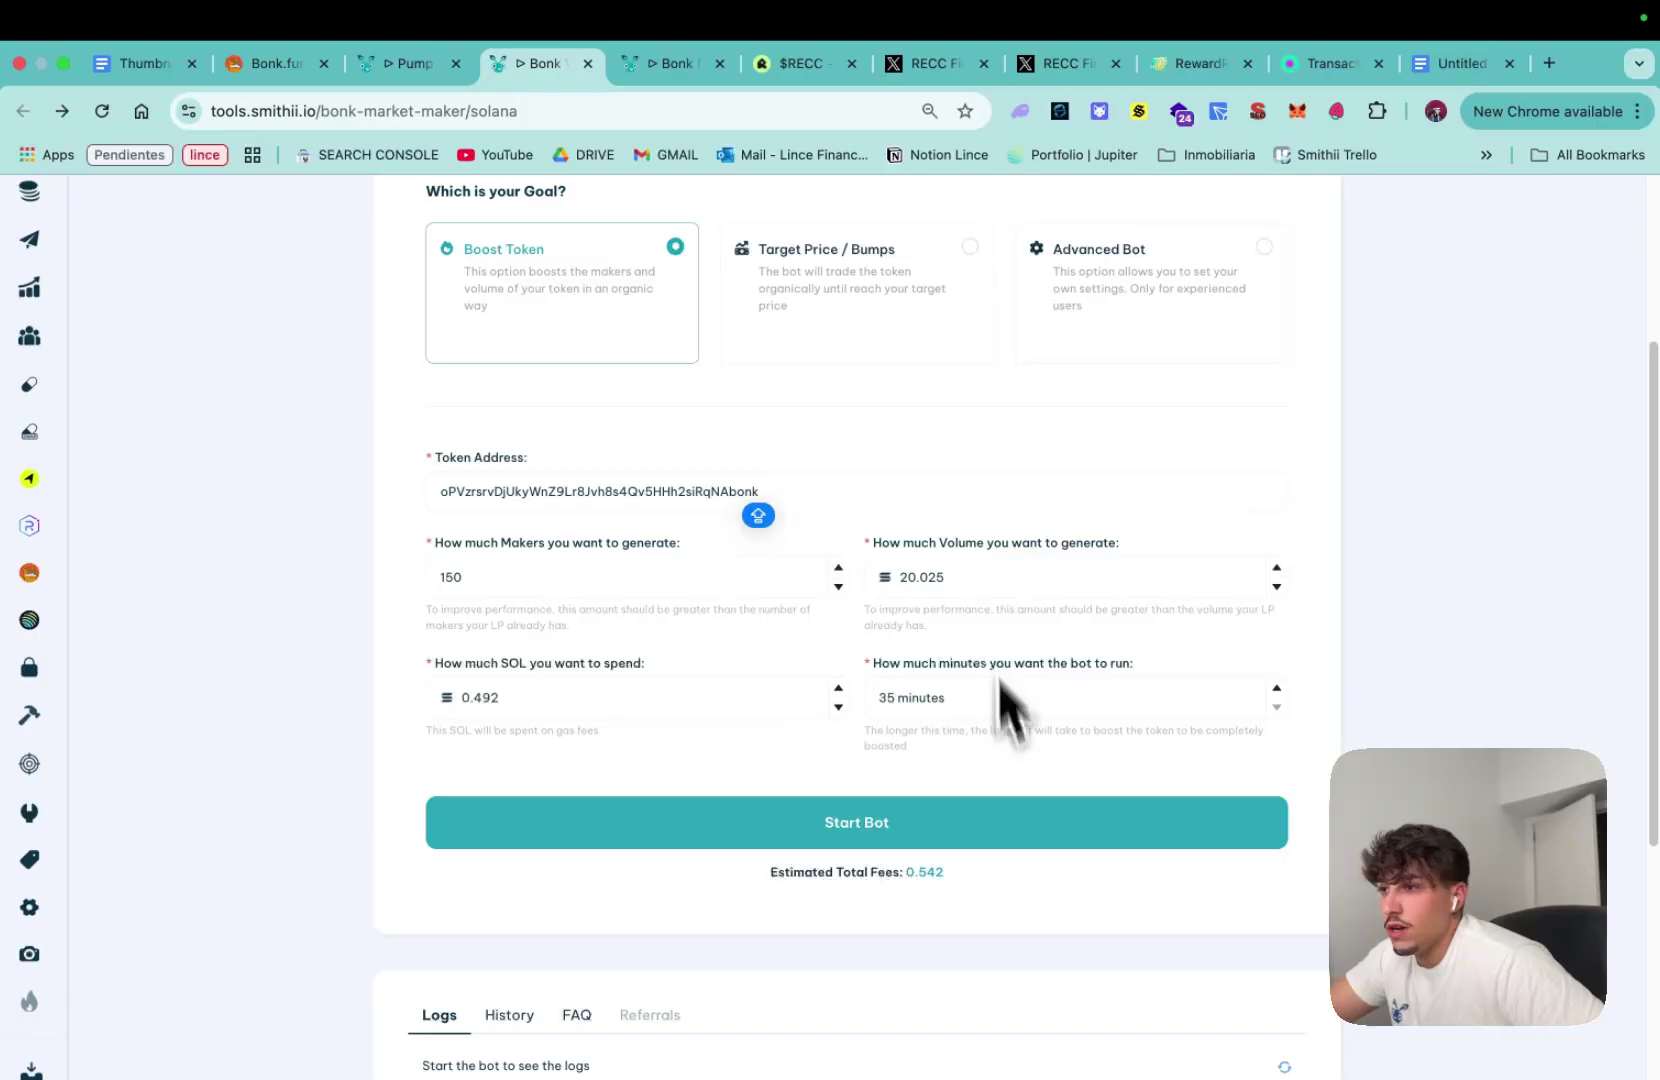
# Step: Note the 0.542 estimated fee, start the bot, and approve its wallet transaction
pyautogui.moveTo(946, 872); pyautogui.dragTo(887, 872)
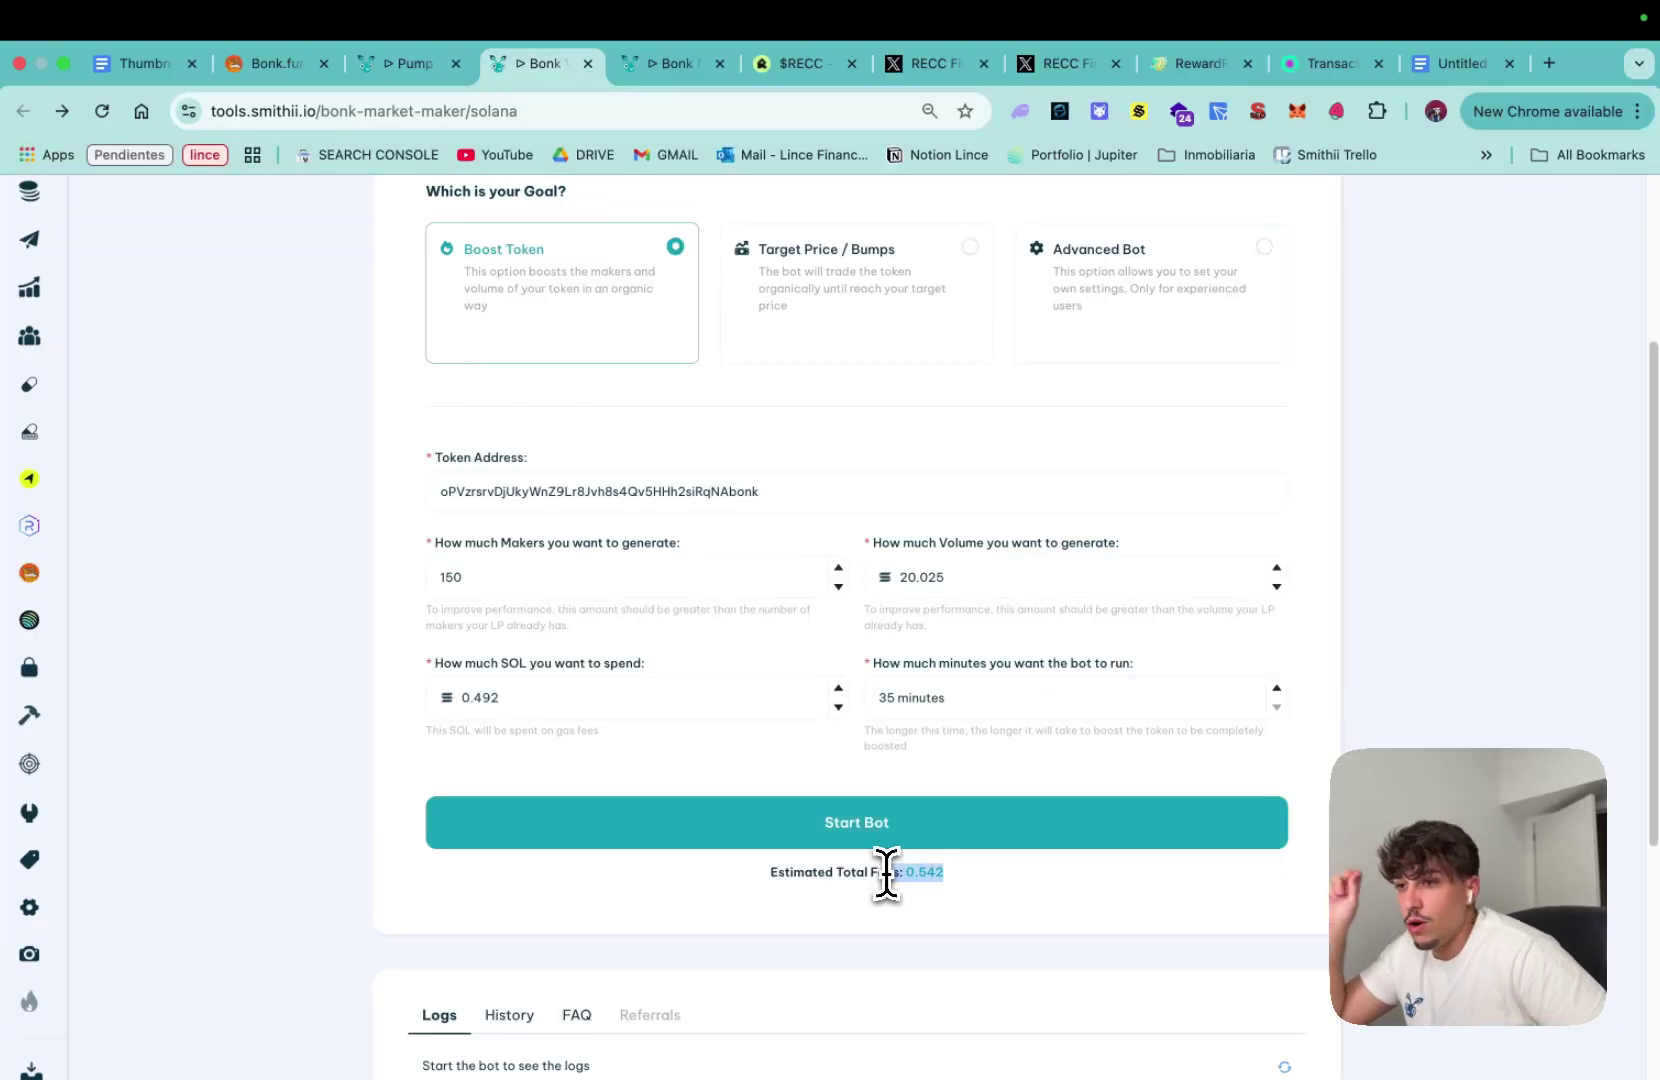
pyautogui.moveTo(886, 872); pyautogui.dragTo(883, 872)
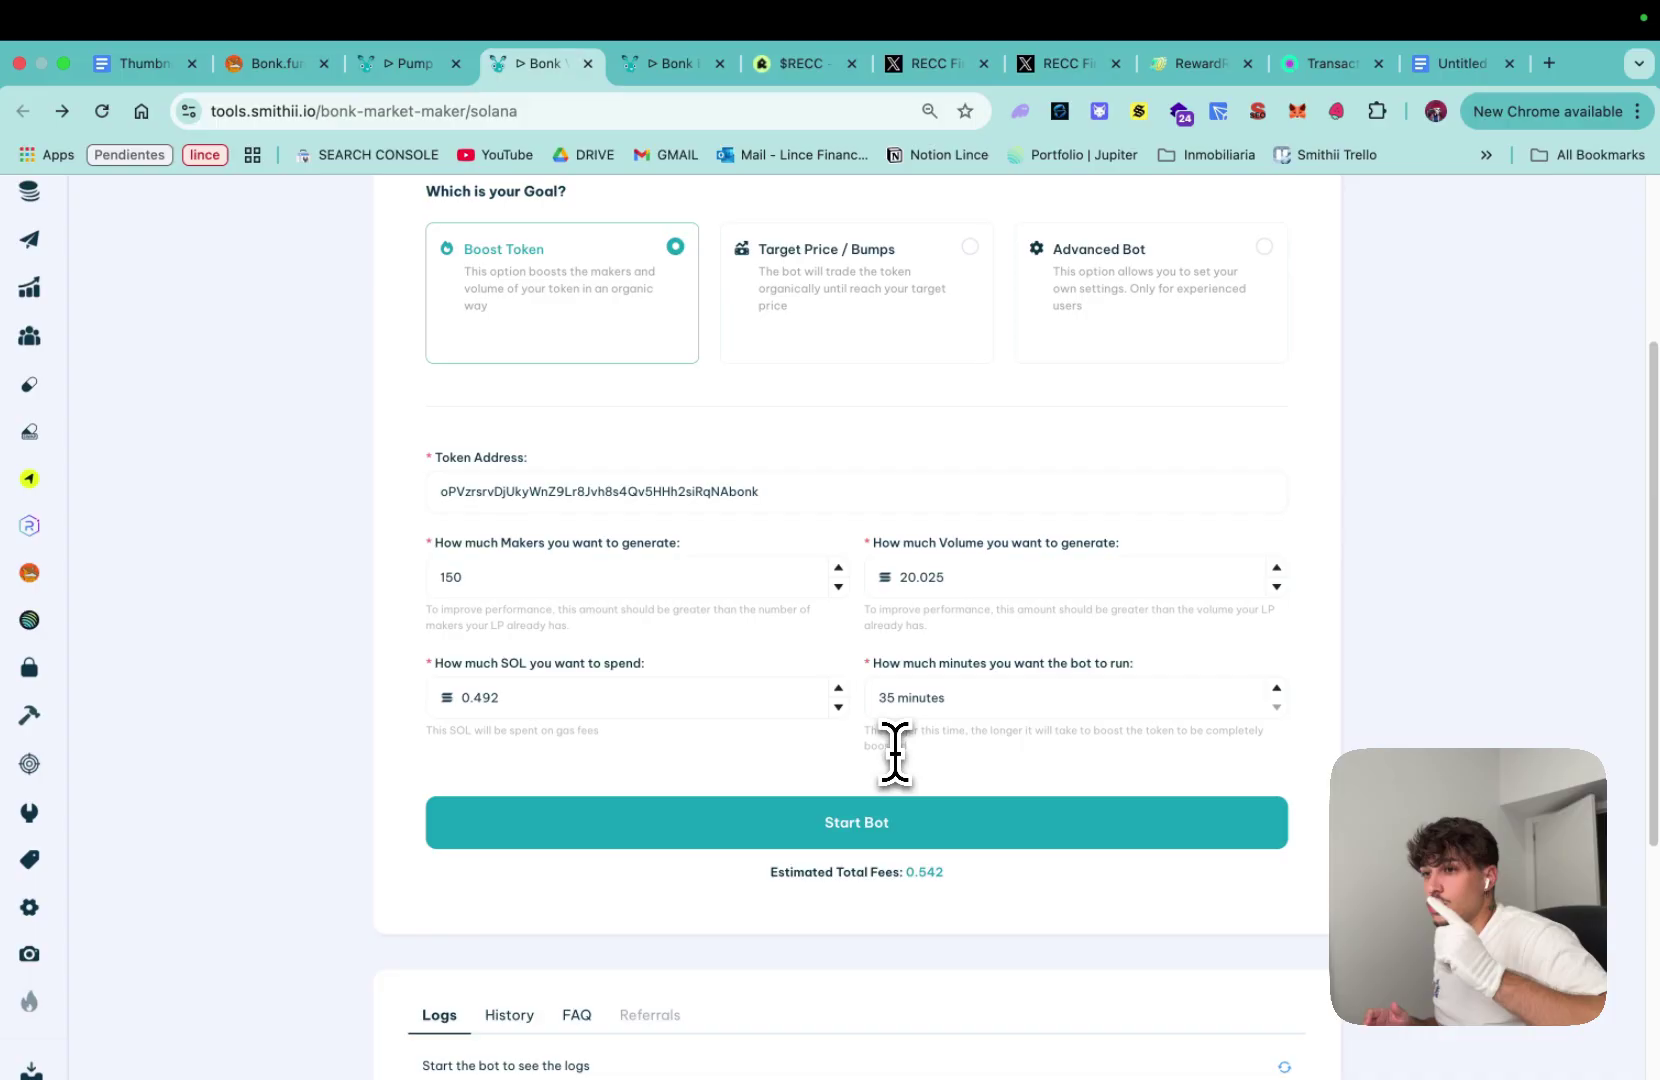
pyautogui.click(940, 826)
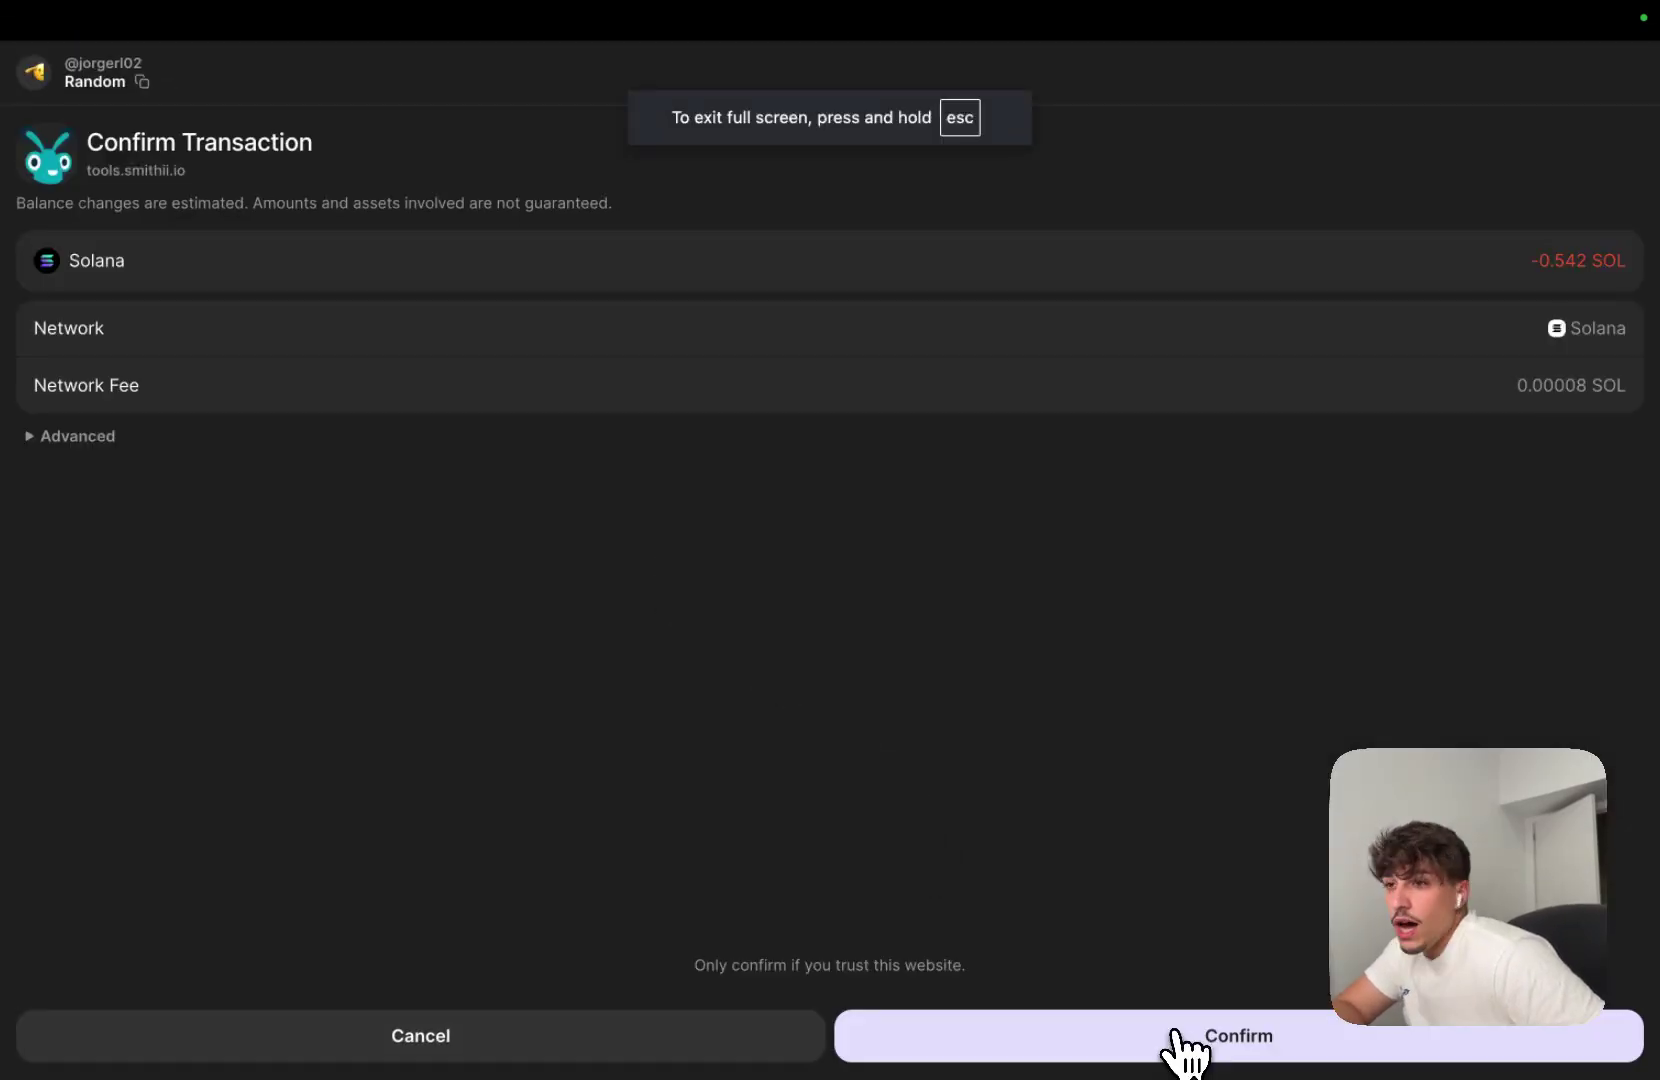
pyautogui.click(1175, 1049)
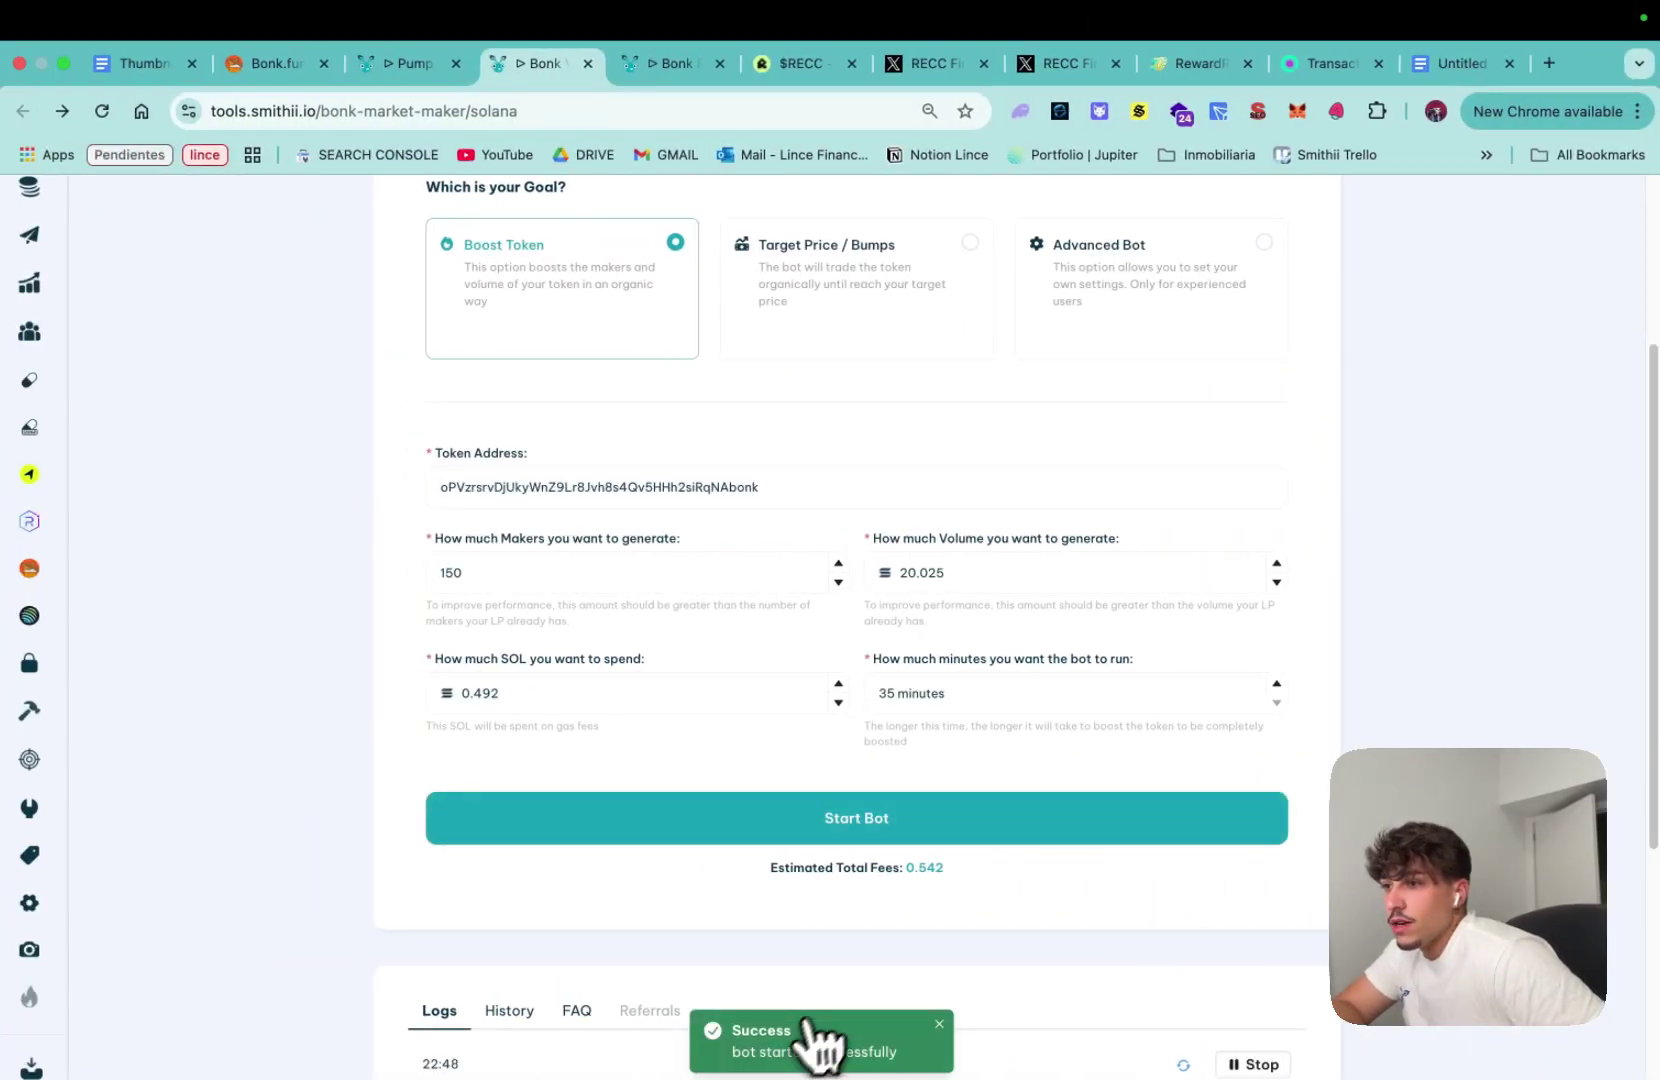
pyautogui.scroll(-5, 840, 1000)
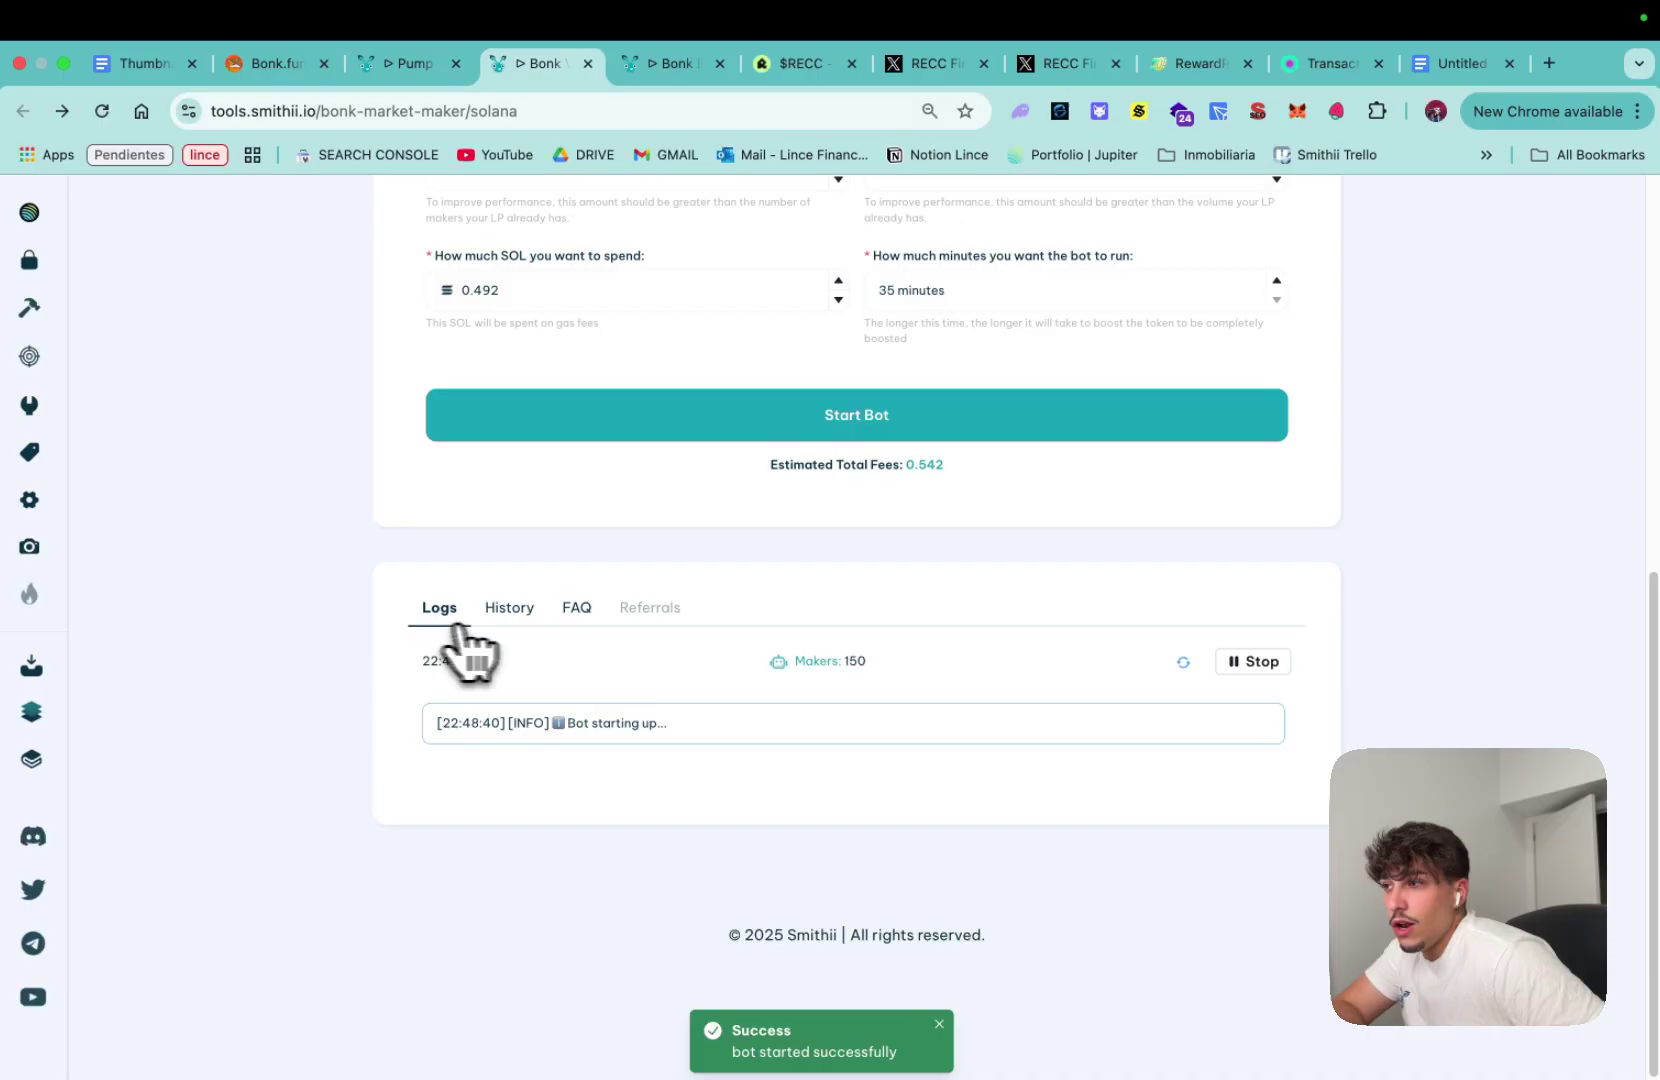
# Step: Check recent RECC buys and sells in the token's Activity list, then return to the bot page
pyautogui.click(235, 79)
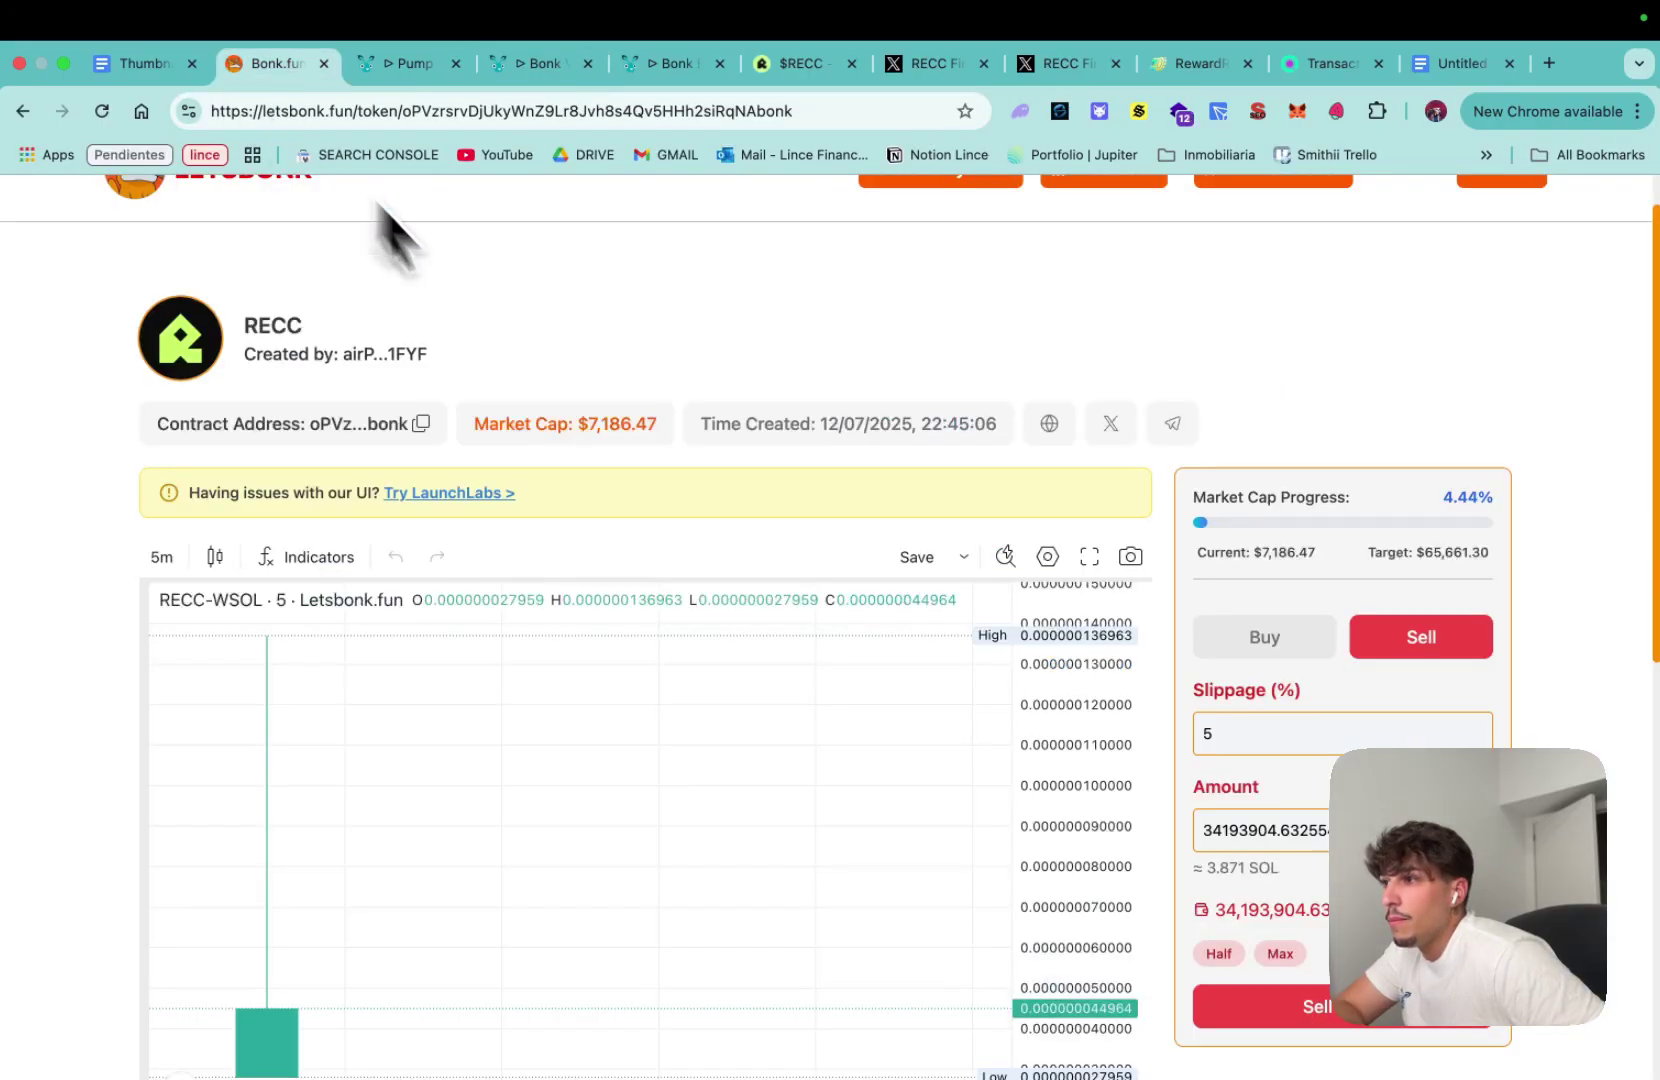
pyautogui.scroll(-3, 726, 333)
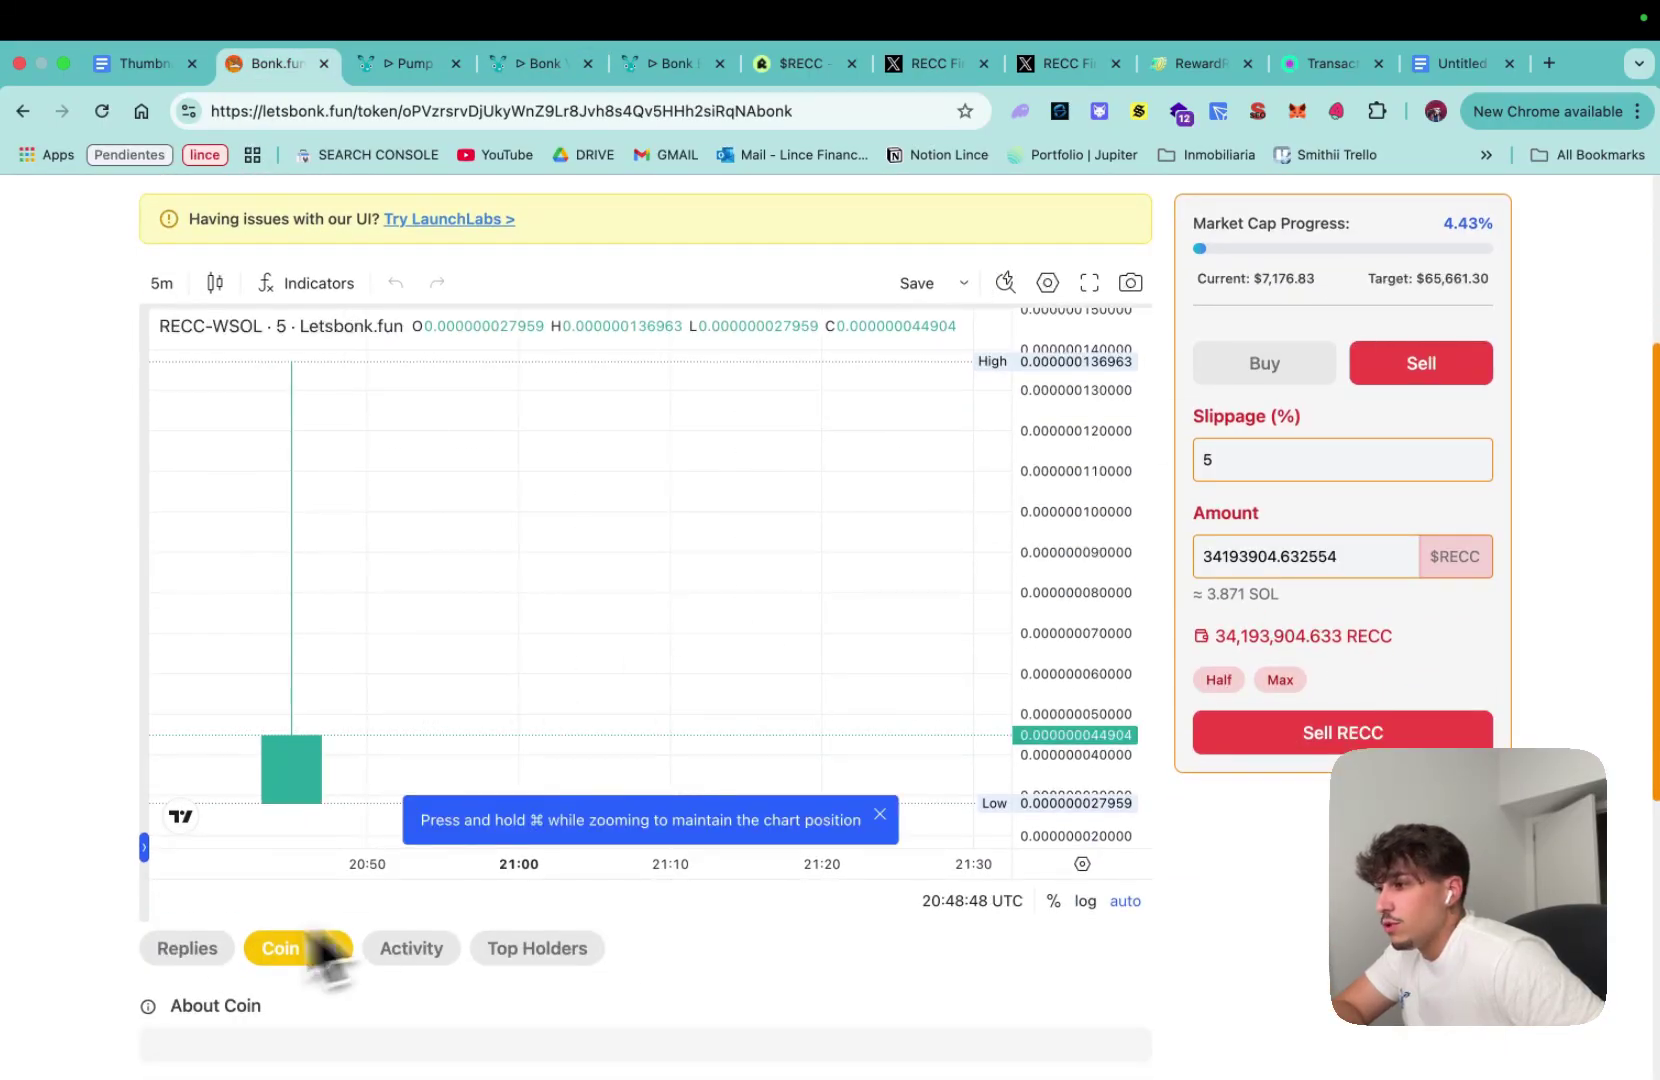
pyautogui.click(180, 950)
pyautogui.scroll(-1, 320, 945)
pyautogui.click(345, 910)
pyautogui.click(405, 908)
pyautogui.scroll(-5, 848, 901)
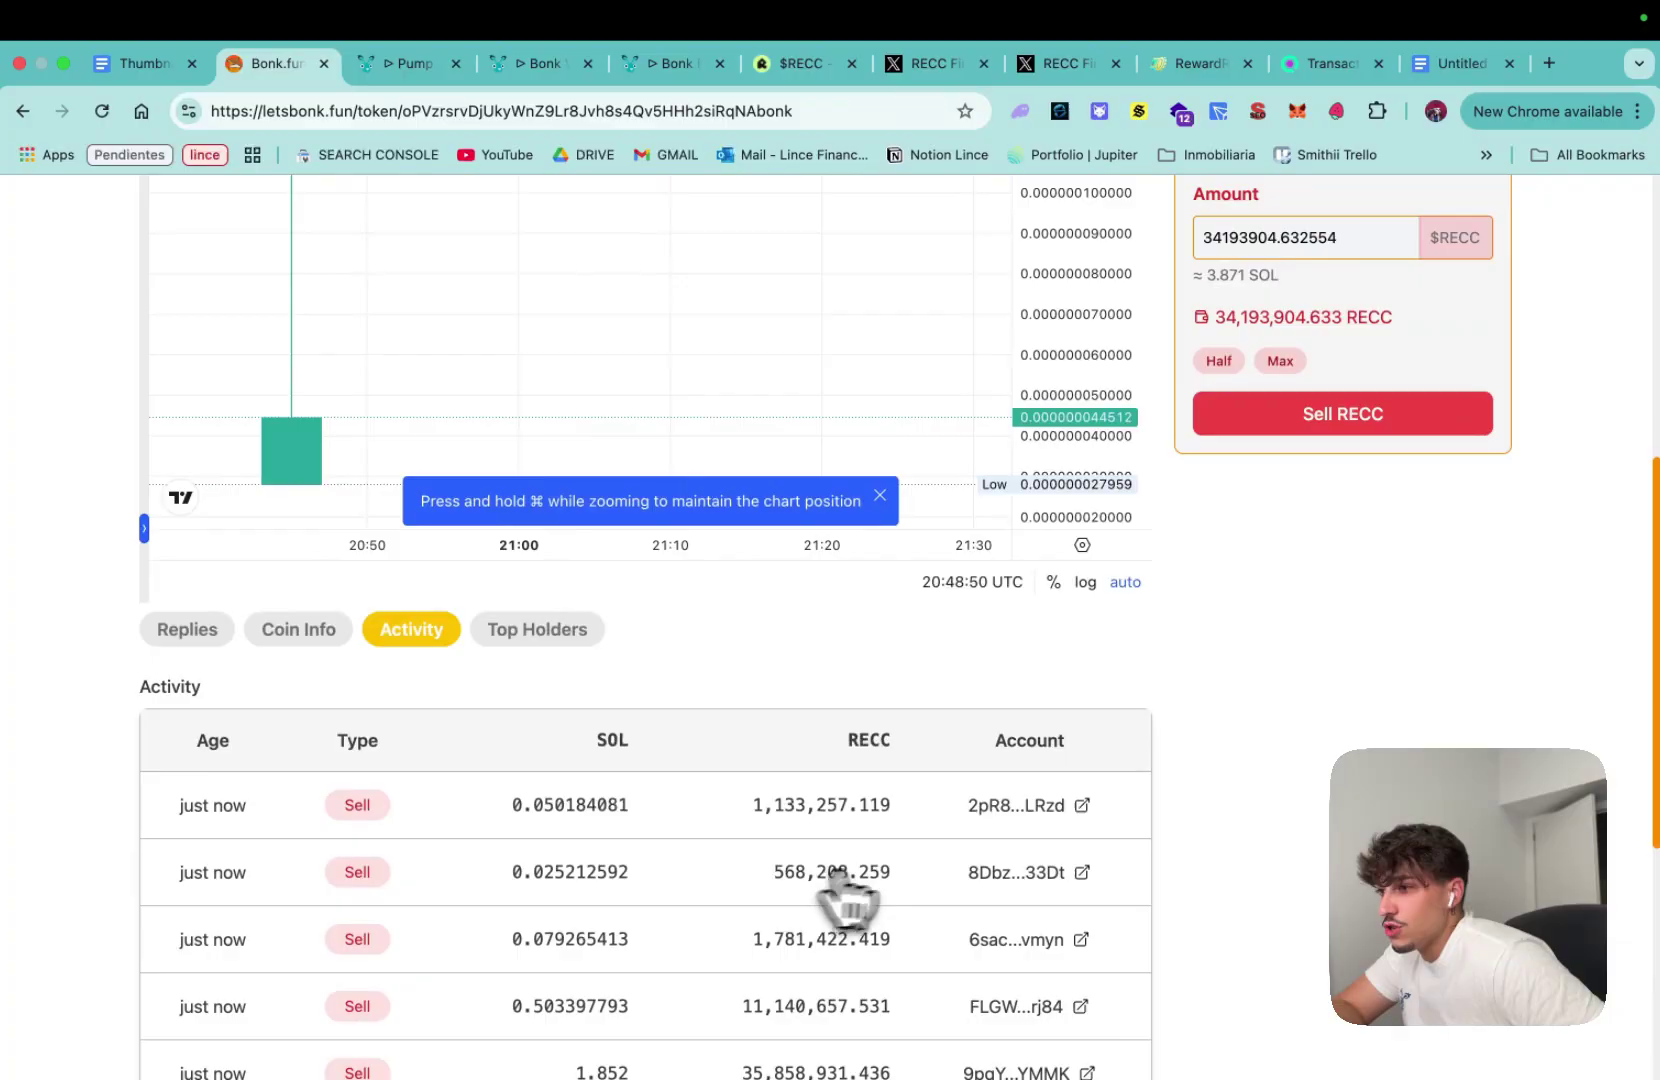
pyautogui.scroll(-3, 870, 790)
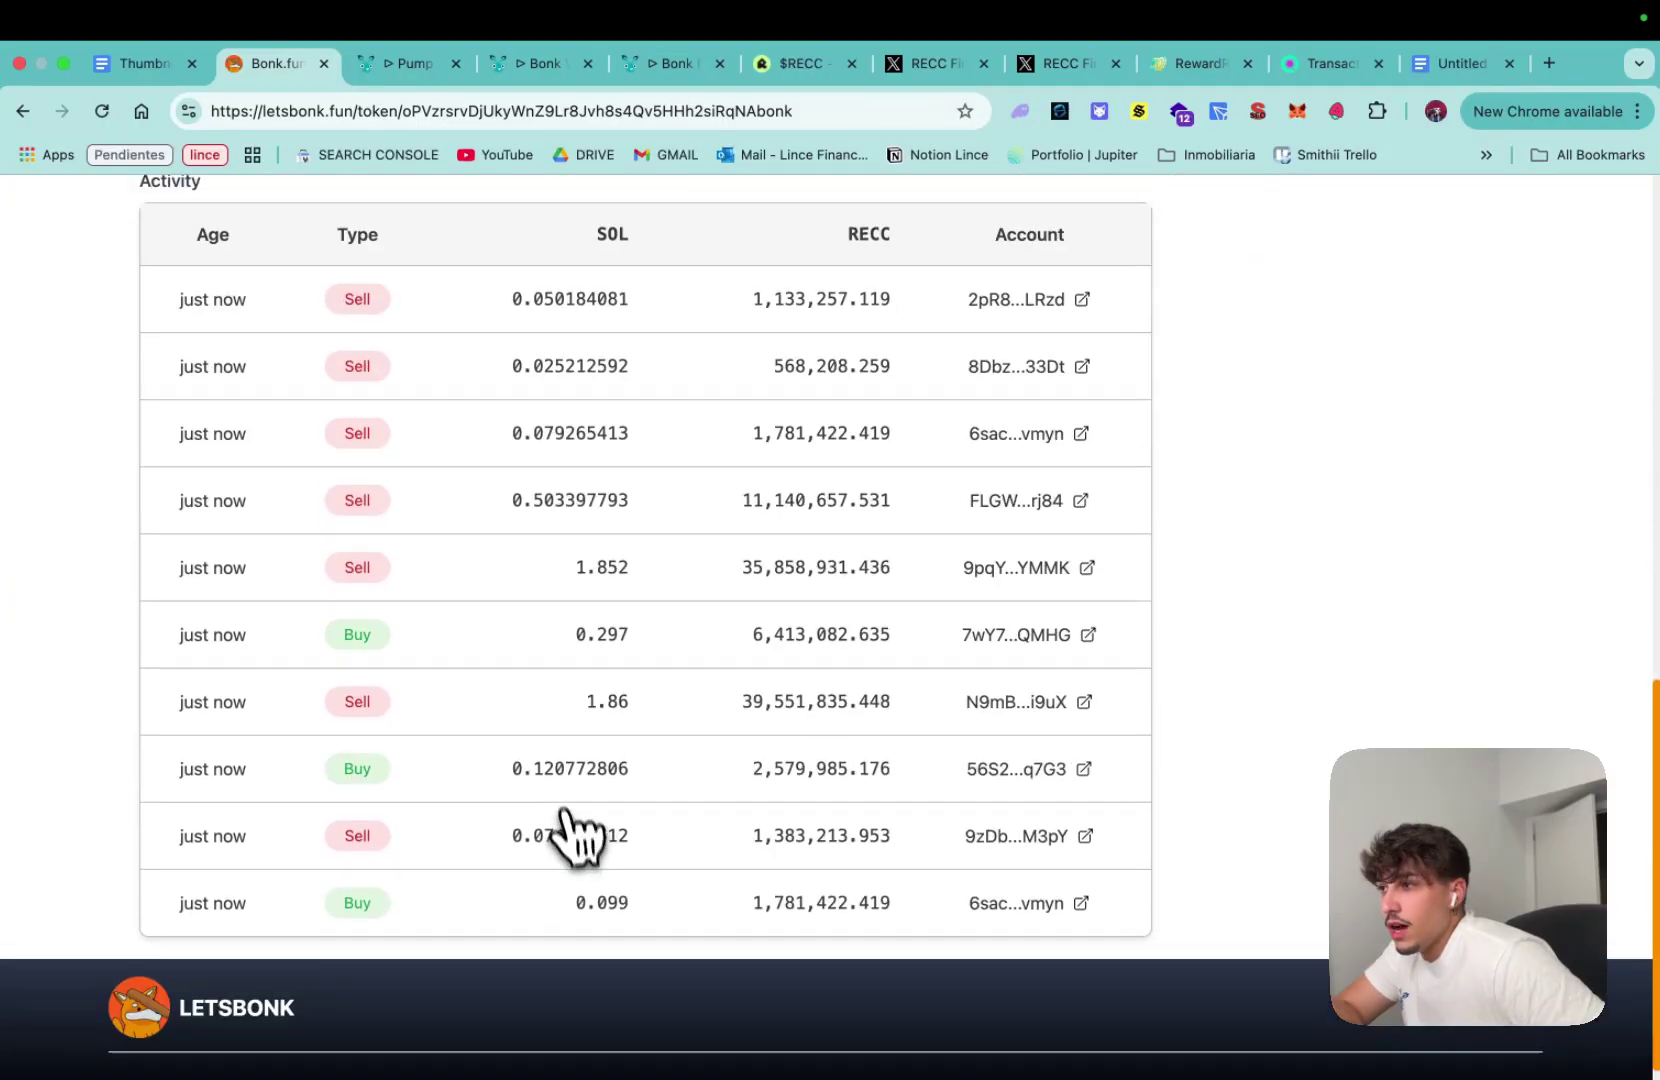
pyautogui.scroll(6, 593, 882)
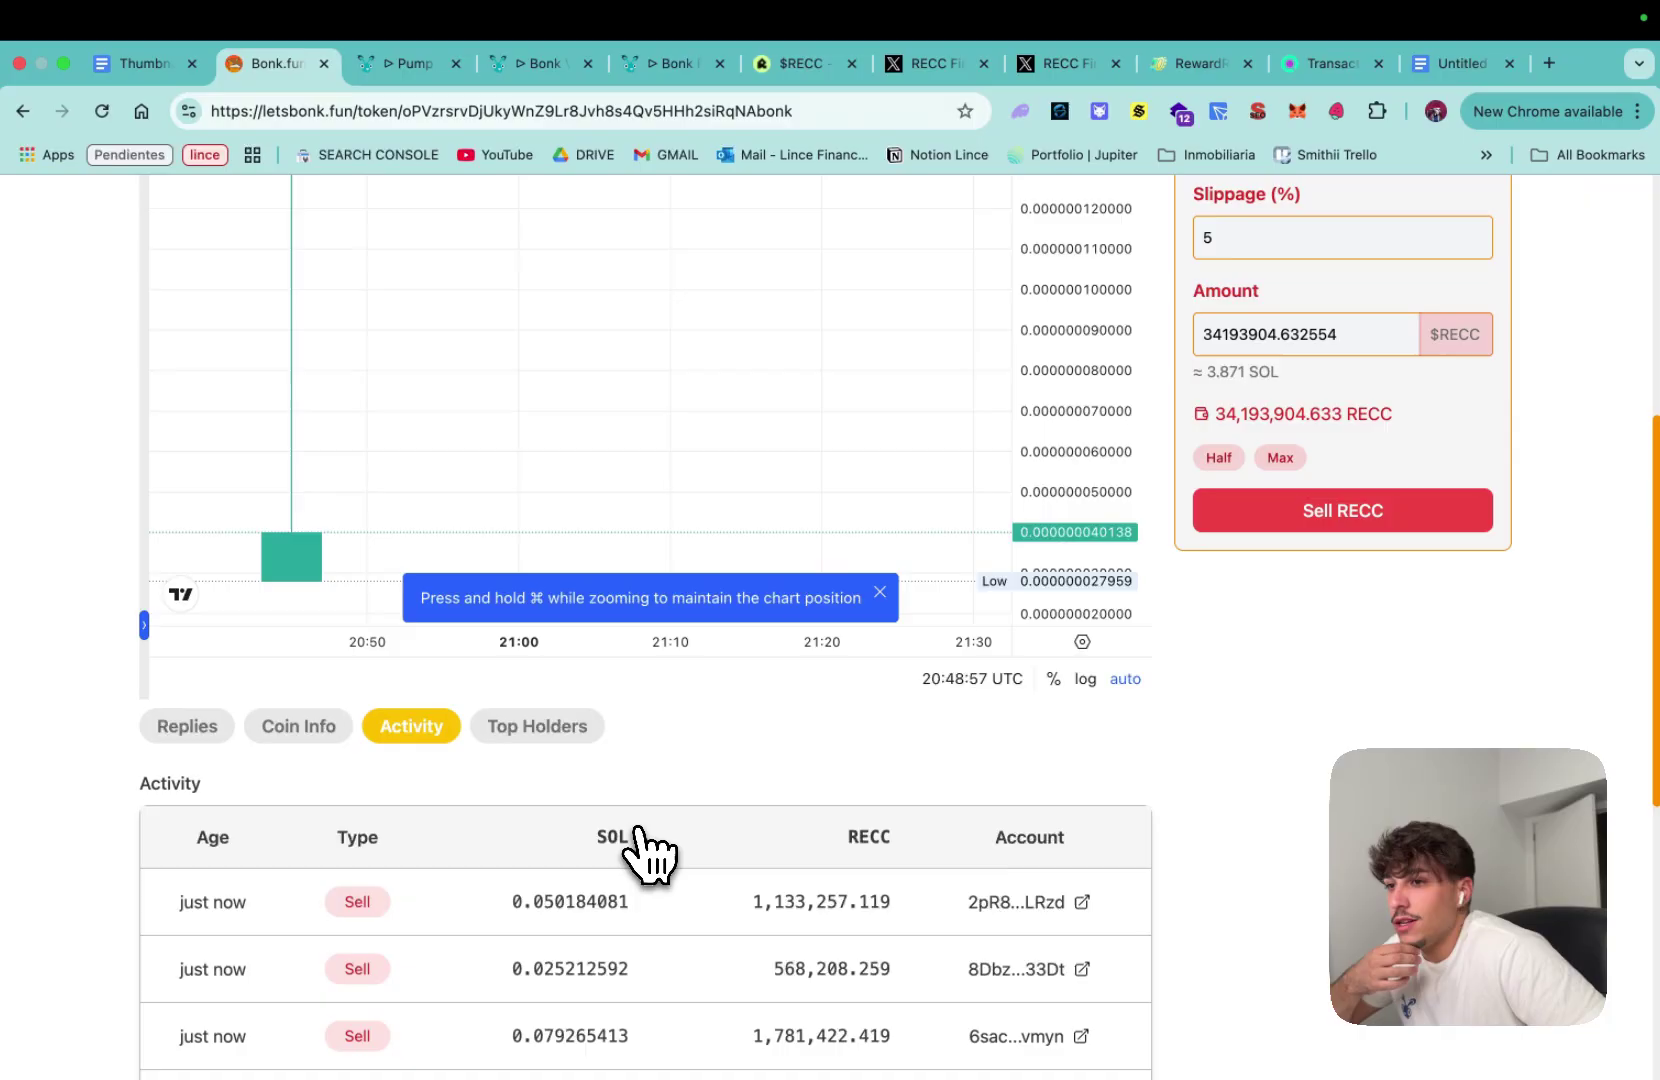
pyautogui.scroll(3, 720, 865)
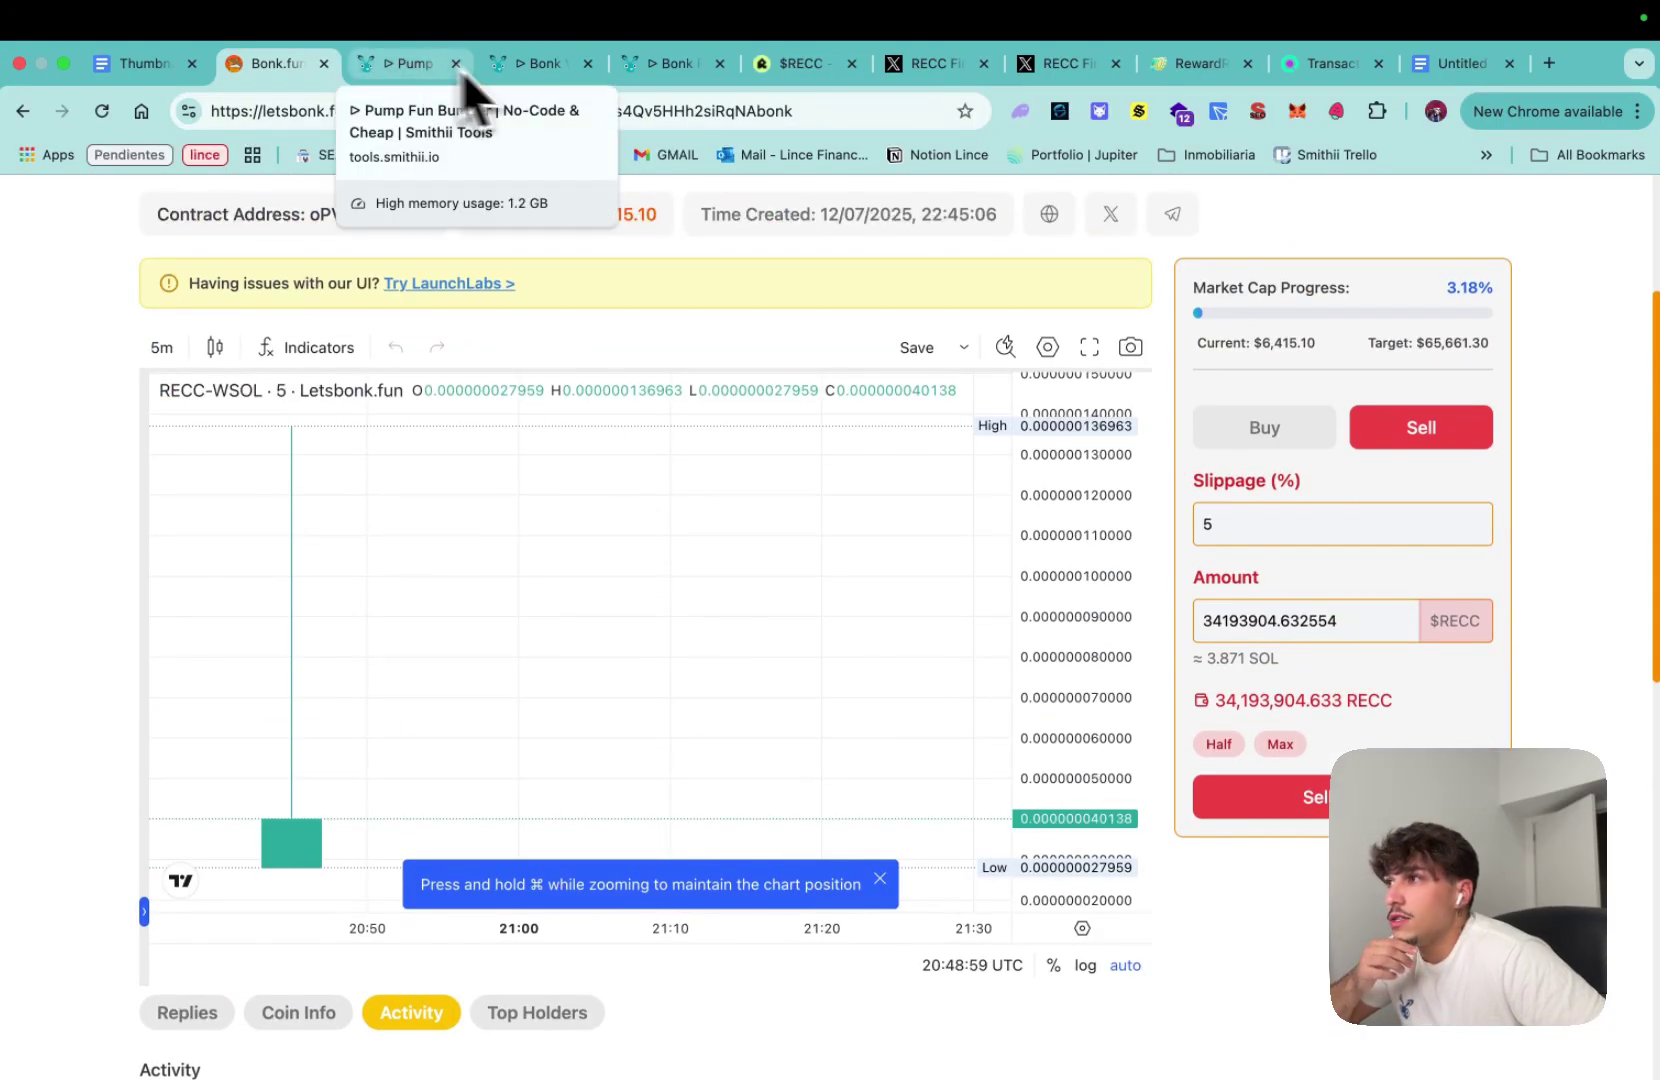
pyautogui.moveTo(540, 63); pyautogui.dragTo(410, 63)
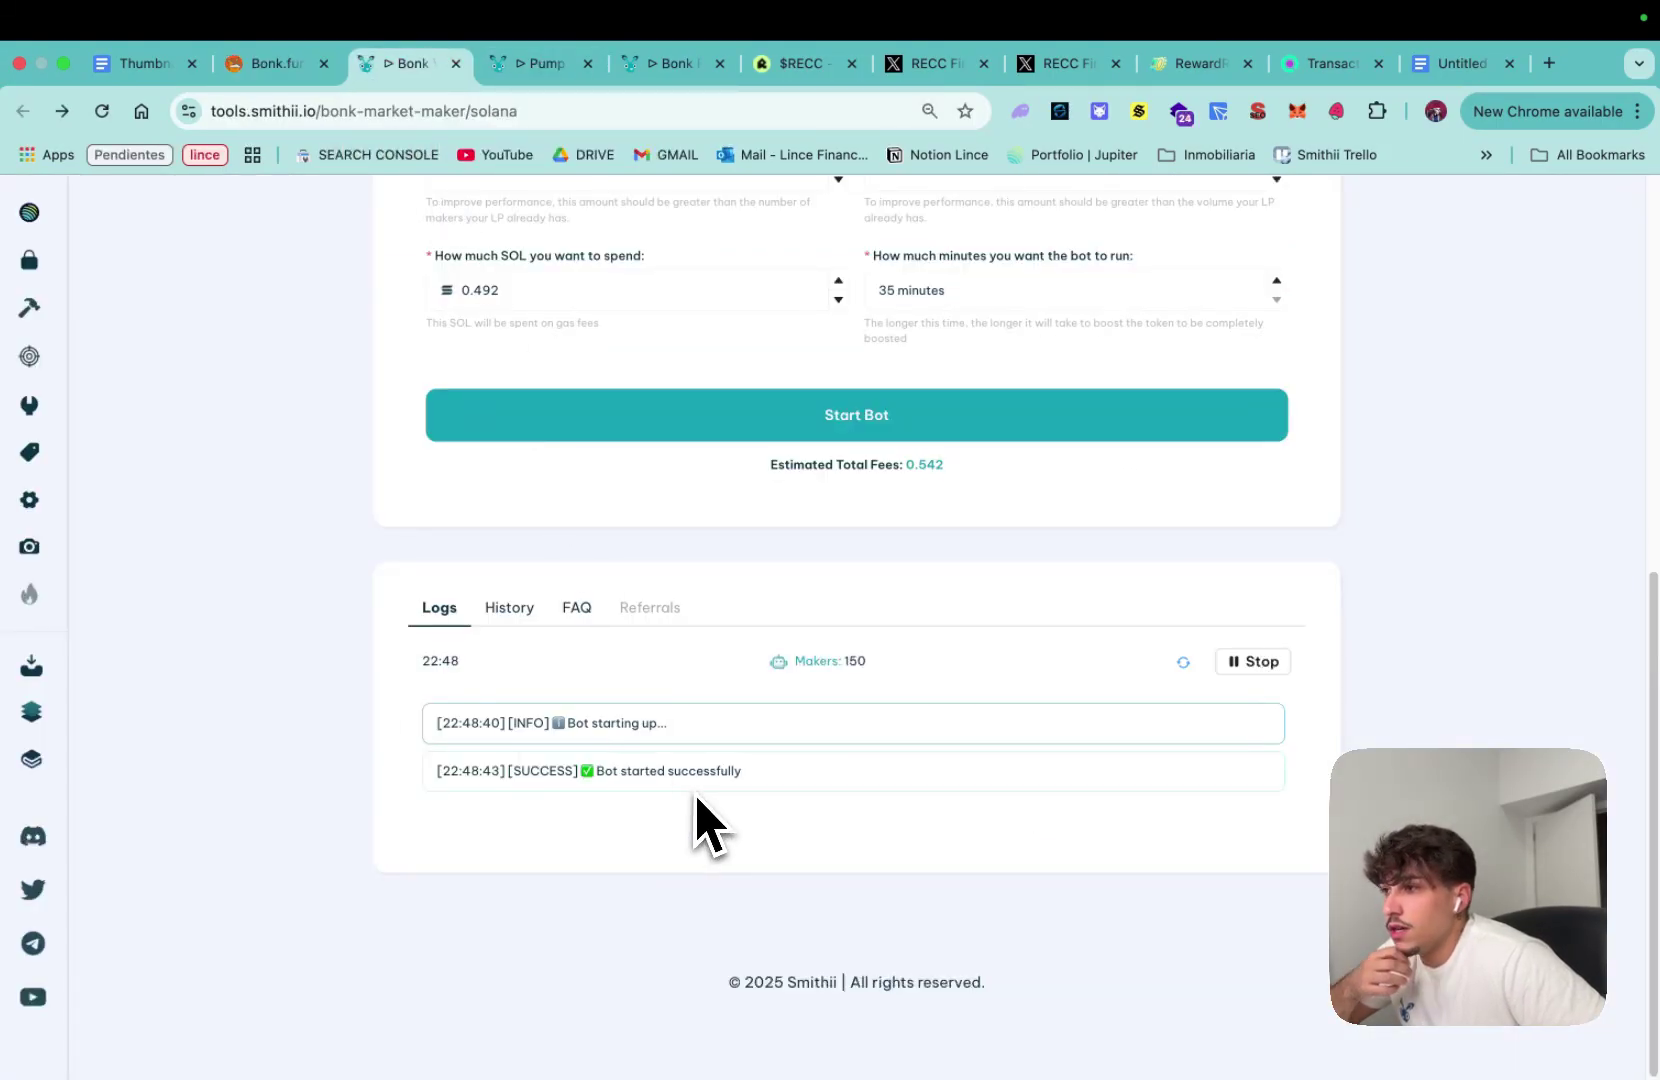
# Step: Read the log entries for makers starting and being funded, then switch back to the RECC page
pyautogui.scroll(1, 710, 828)
pyautogui.scroll(5, 470, 548)
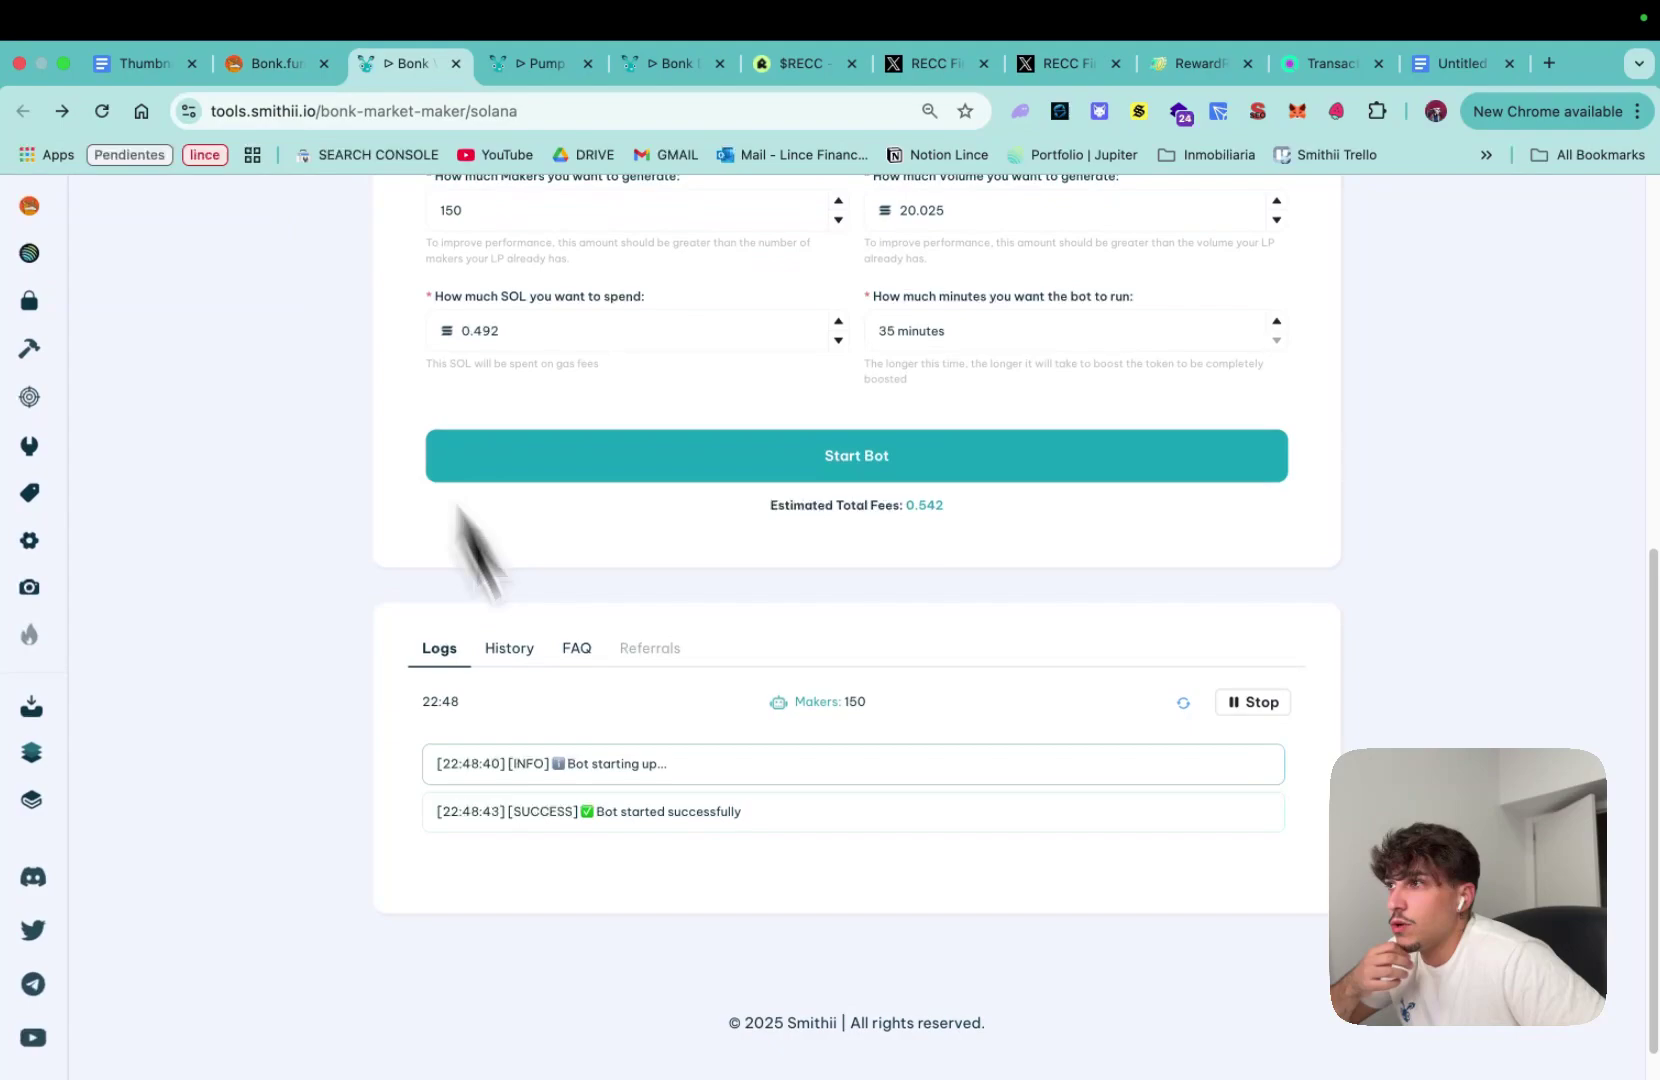
pyautogui.scroll(-6, 560, 580)
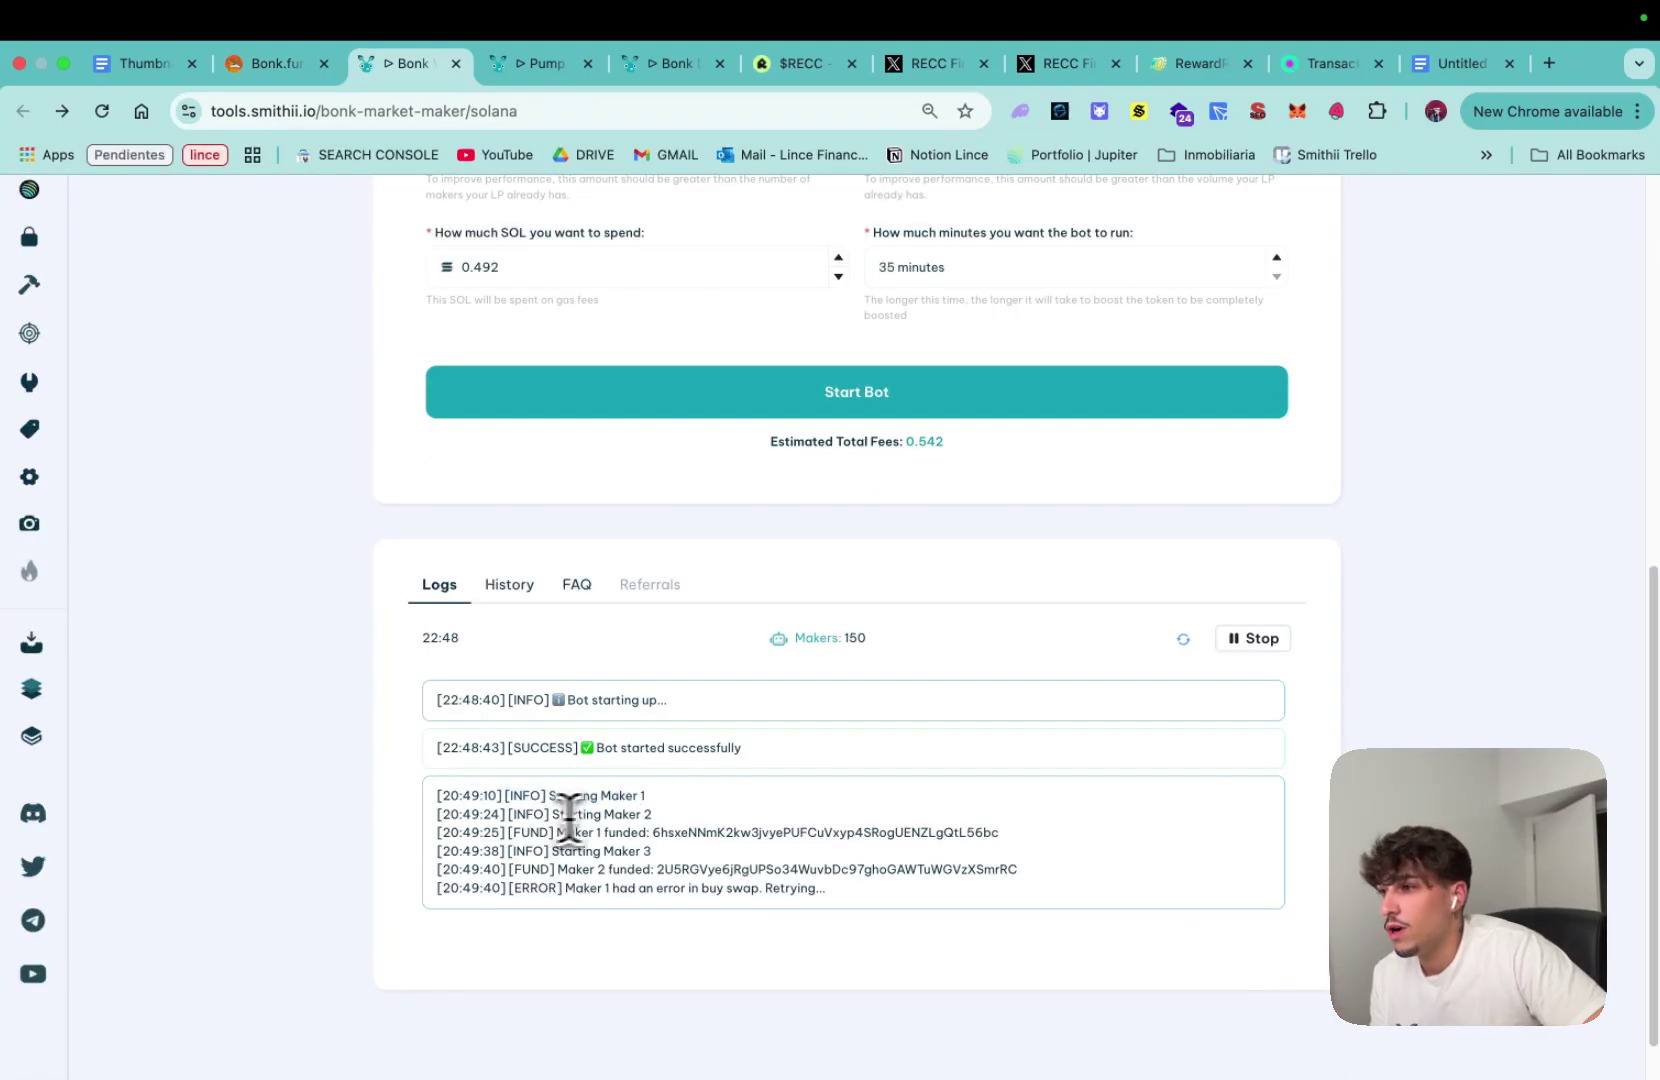
pyautogui.click(596, 870)
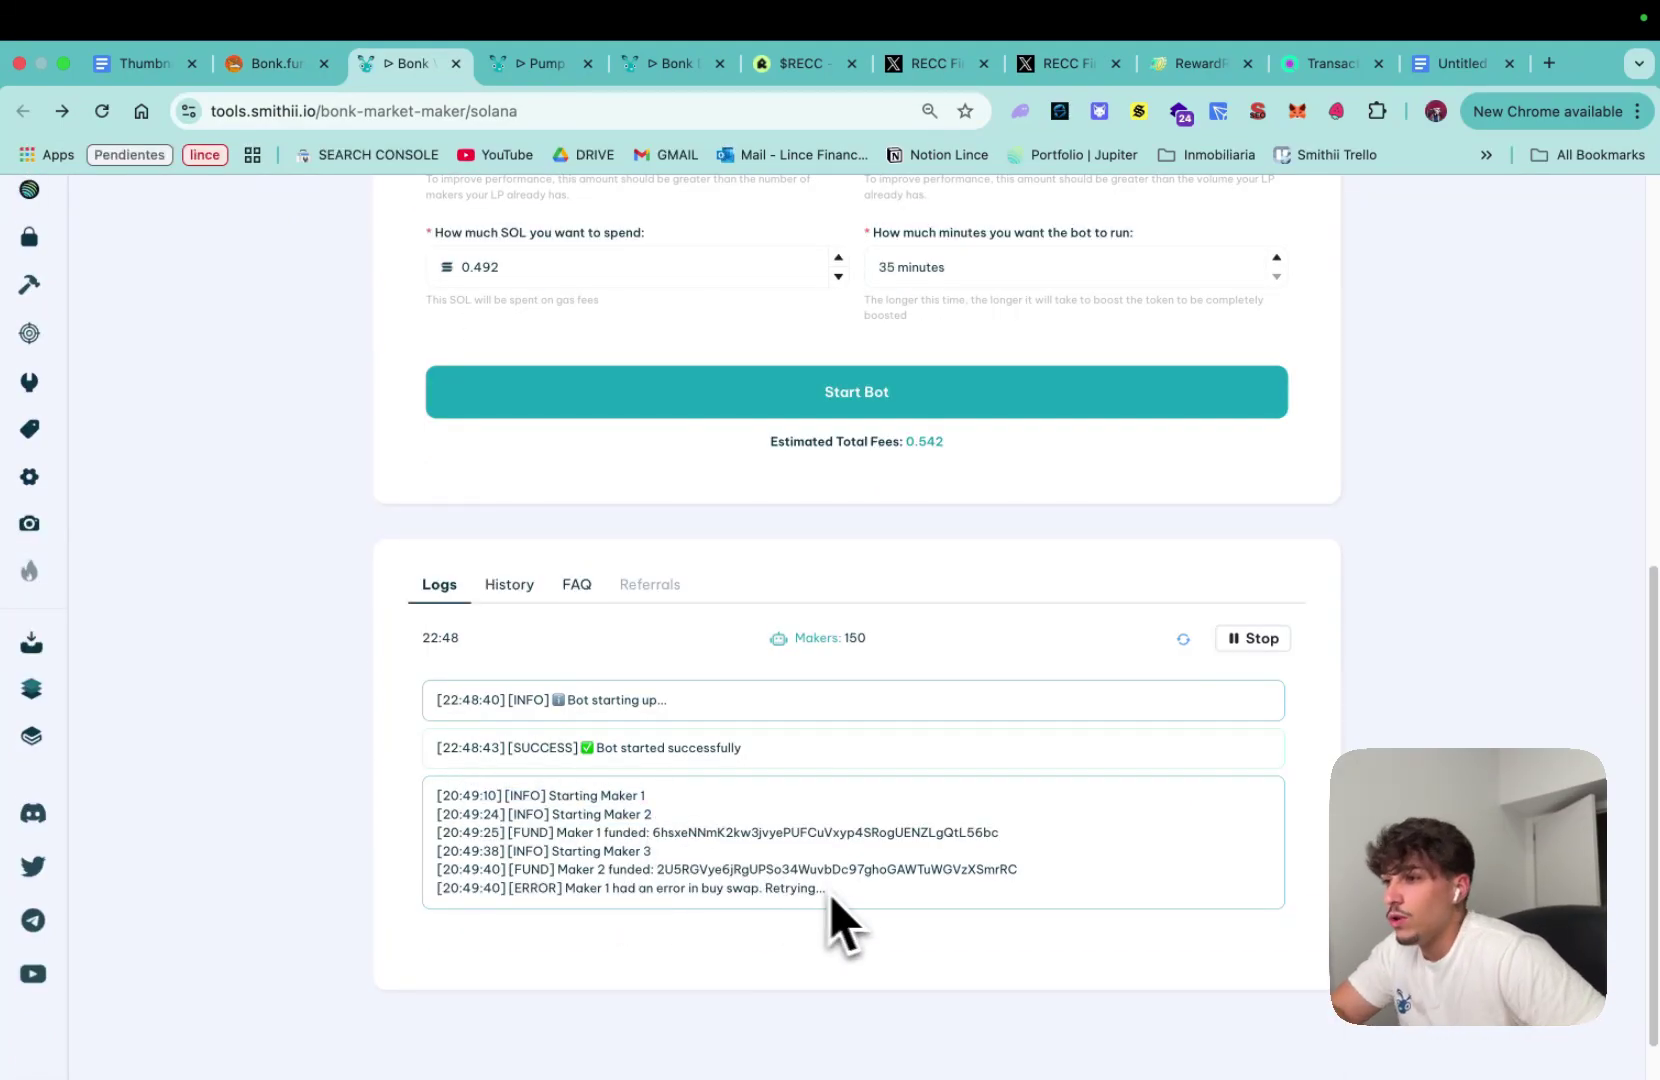
pyautogui.moveTo(830, 896); pyautogui.dragTo(641, 900)
pyautogui.scroll(-1, 858, 900)
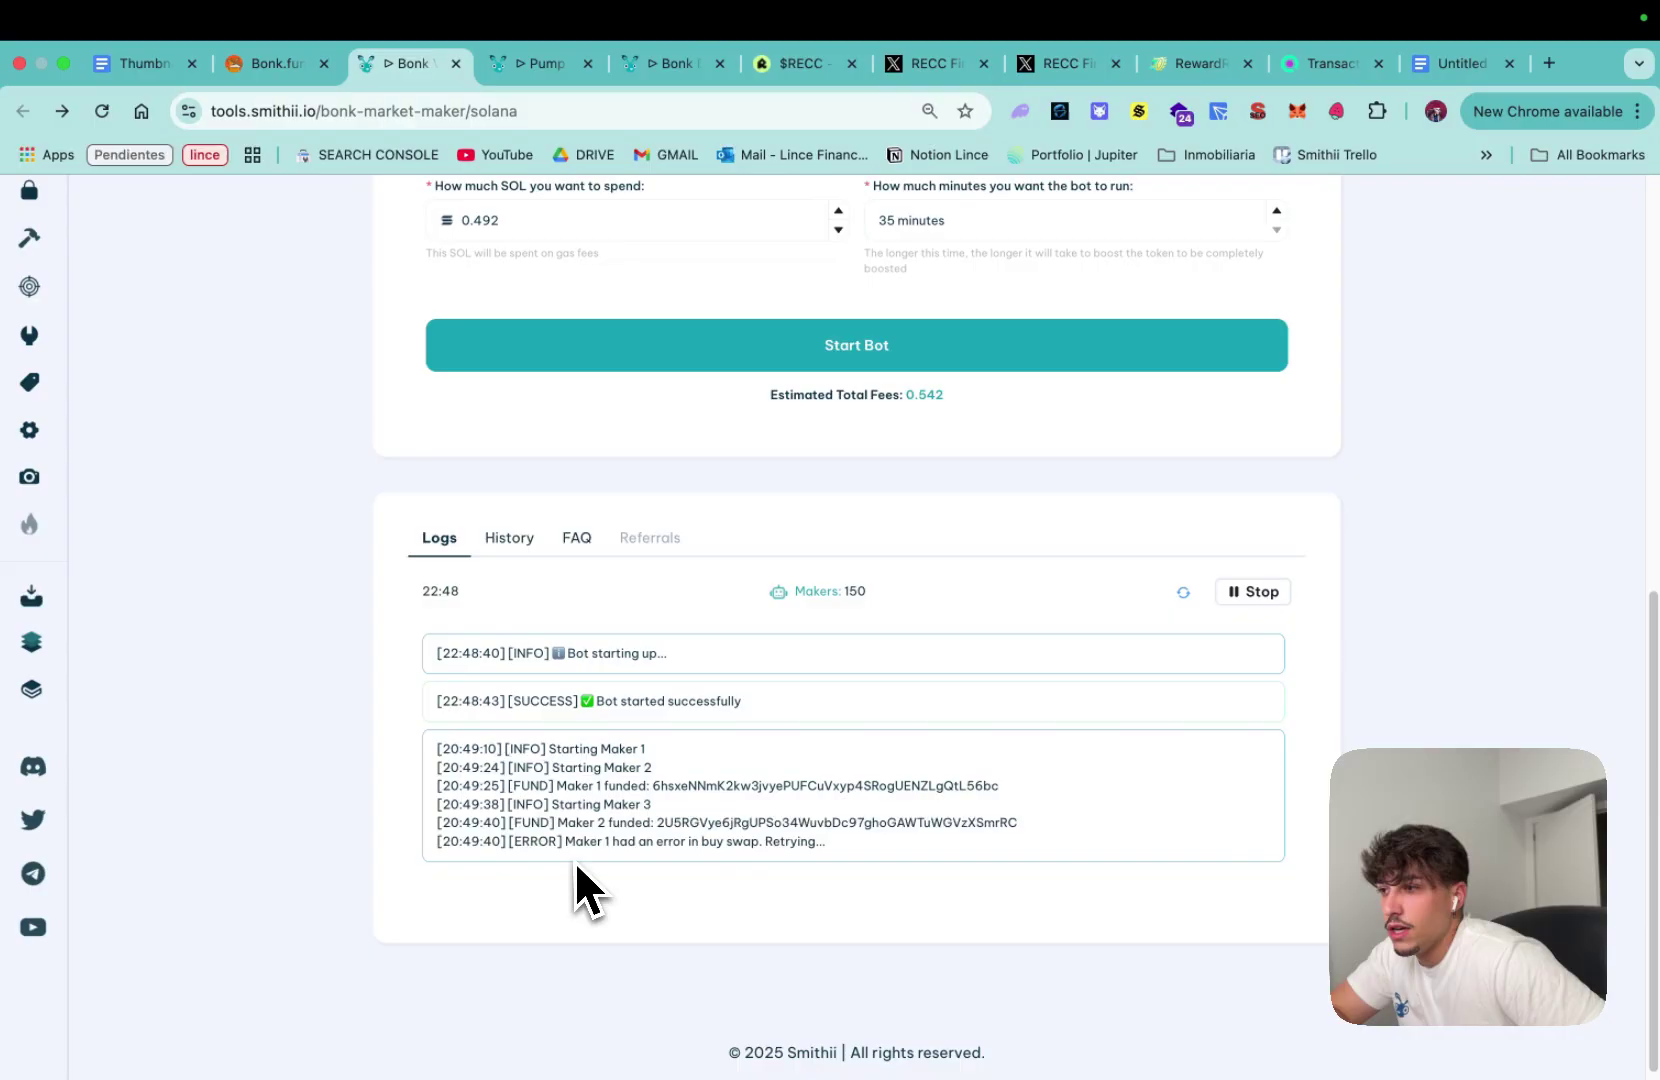
pyautogui.hotkey('ctrl', 'shift', 'Tab')
pyautogui.scroll(-2, 600, 820)
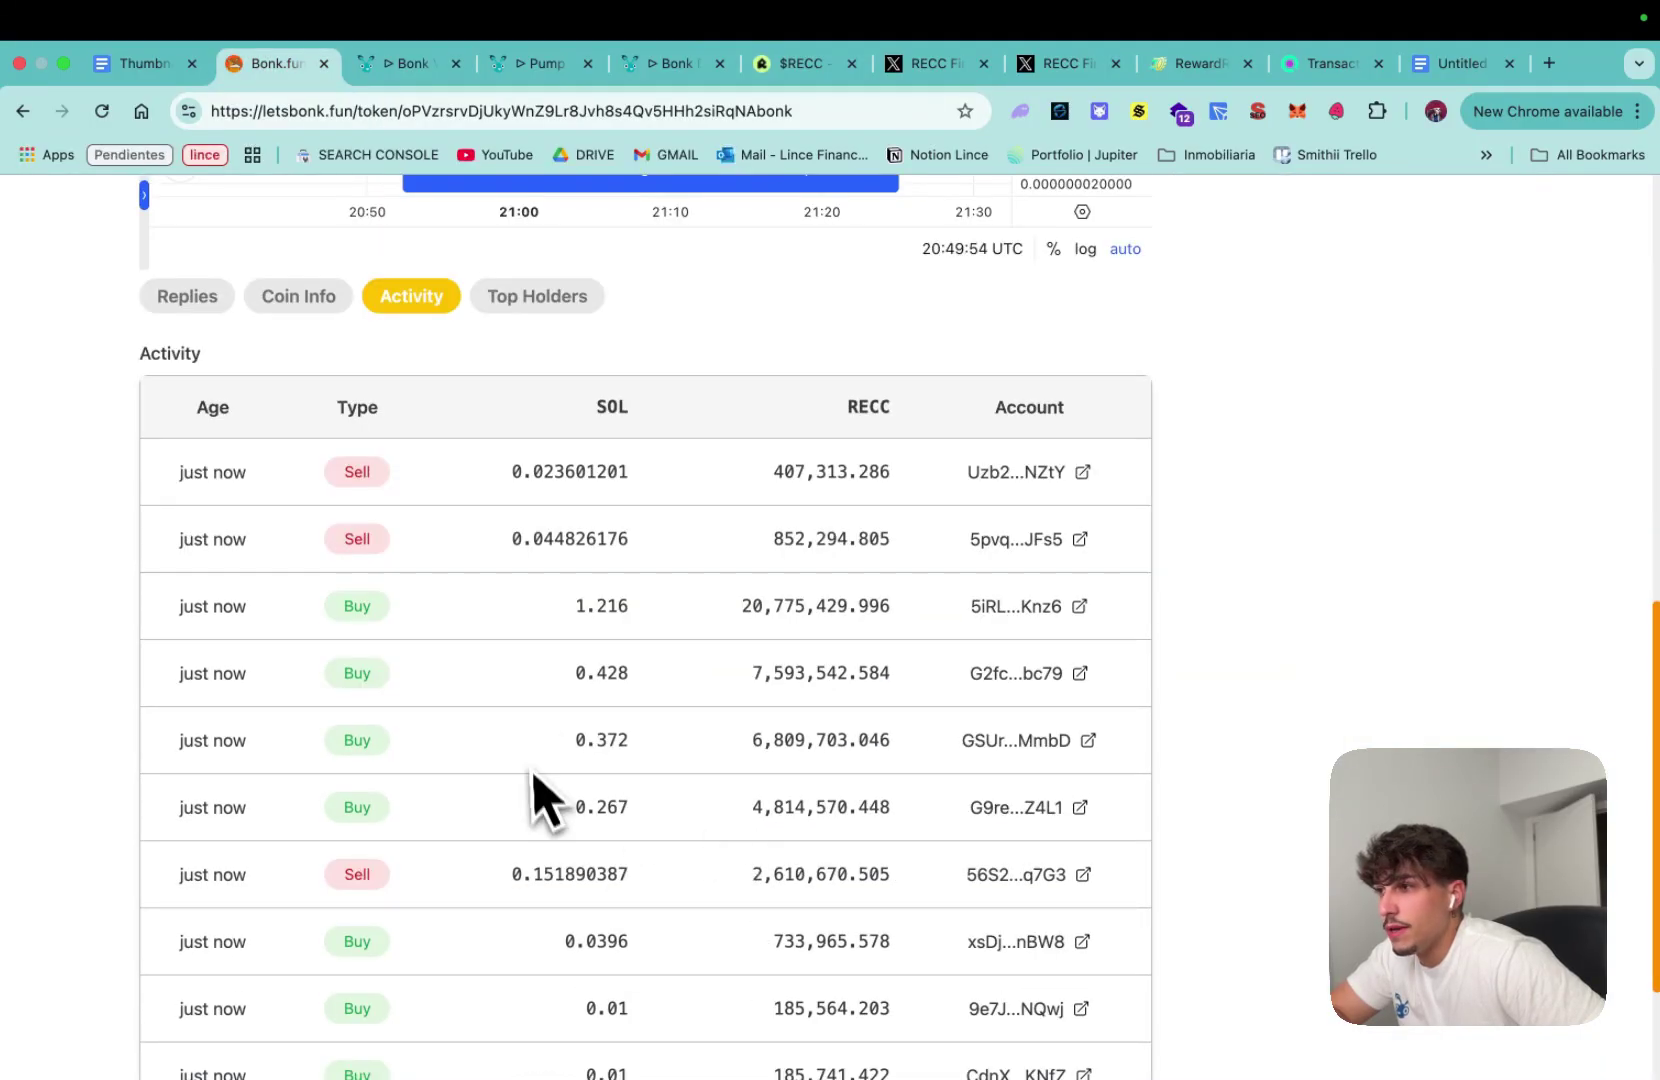
# Step: Check RECC's $23,192.41 market cap and 30.72% bonding progress alongside the activity table
pyautogui.scroll(-1, 622, 716)
pyautogui.scroll(4, 660, 752)
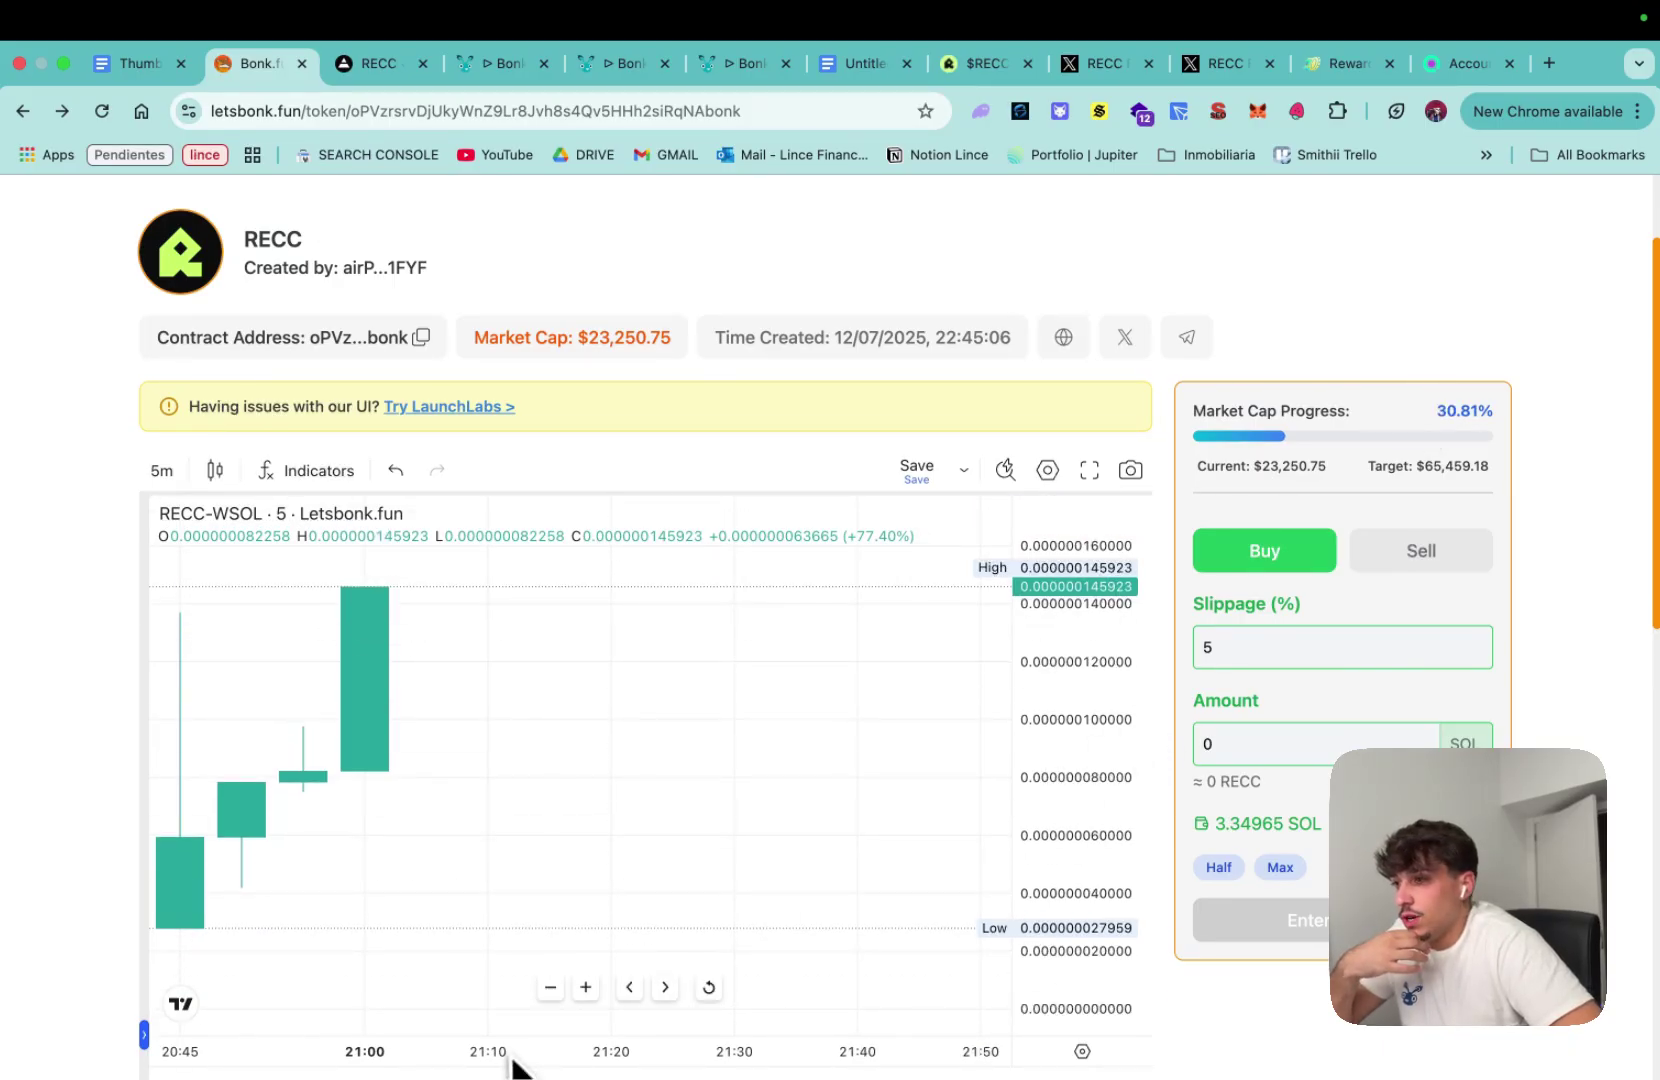
pyautogui.moveTo(519, 1060); pyautogui.dragTo(660, 1060)
pyautogui.scroll(-2, 1100, 450)
pyautogui.scroll(-3, 1215, 767)
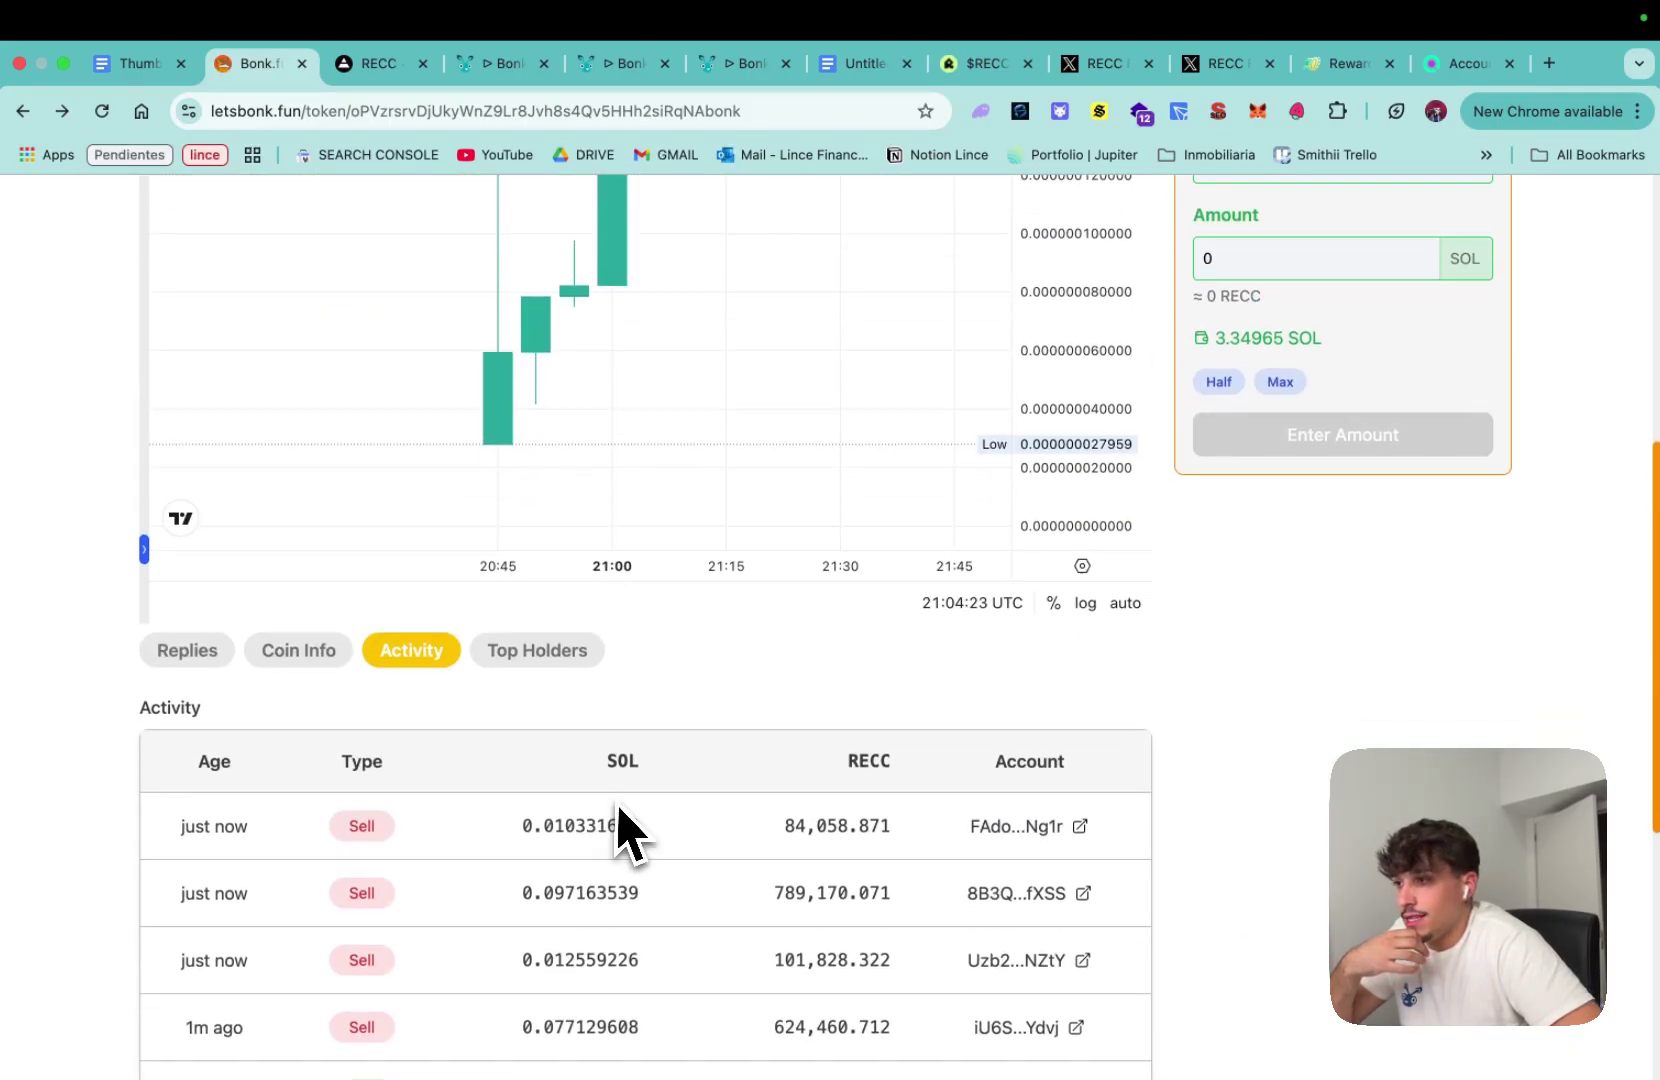
pyautogui.scroll(-2, 580, 925)
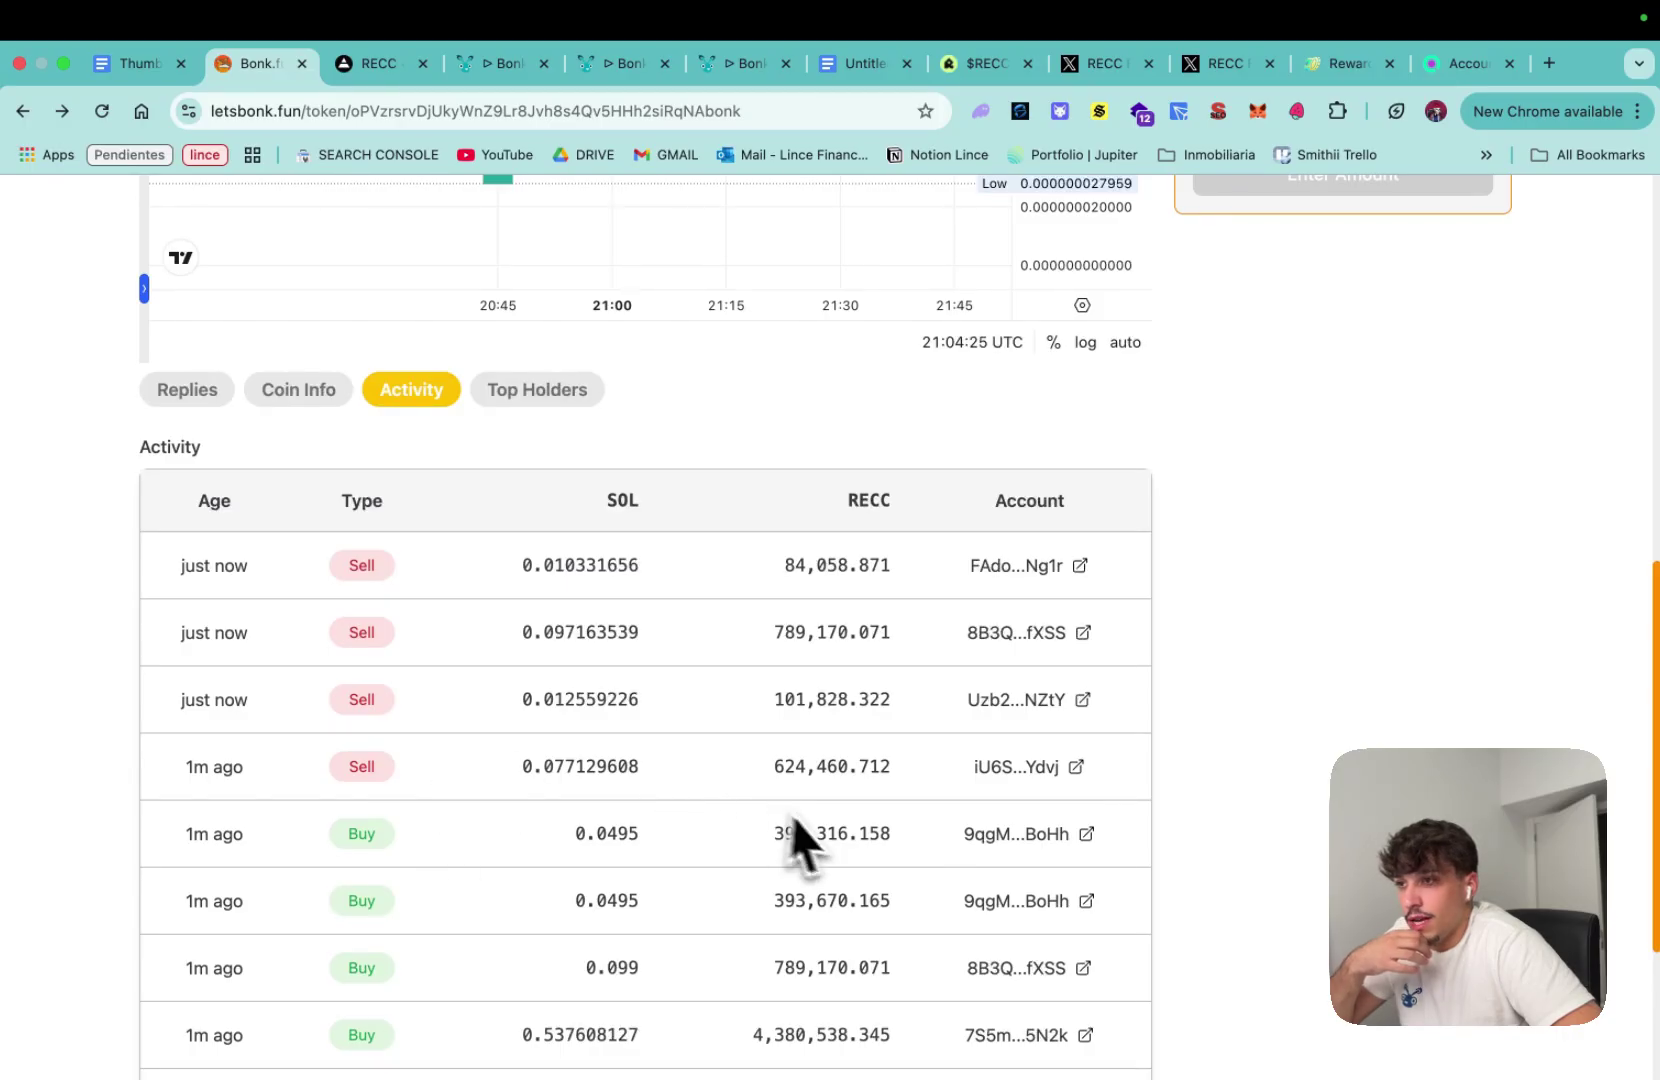
pyautogui.scroll(6, 1234, 731)
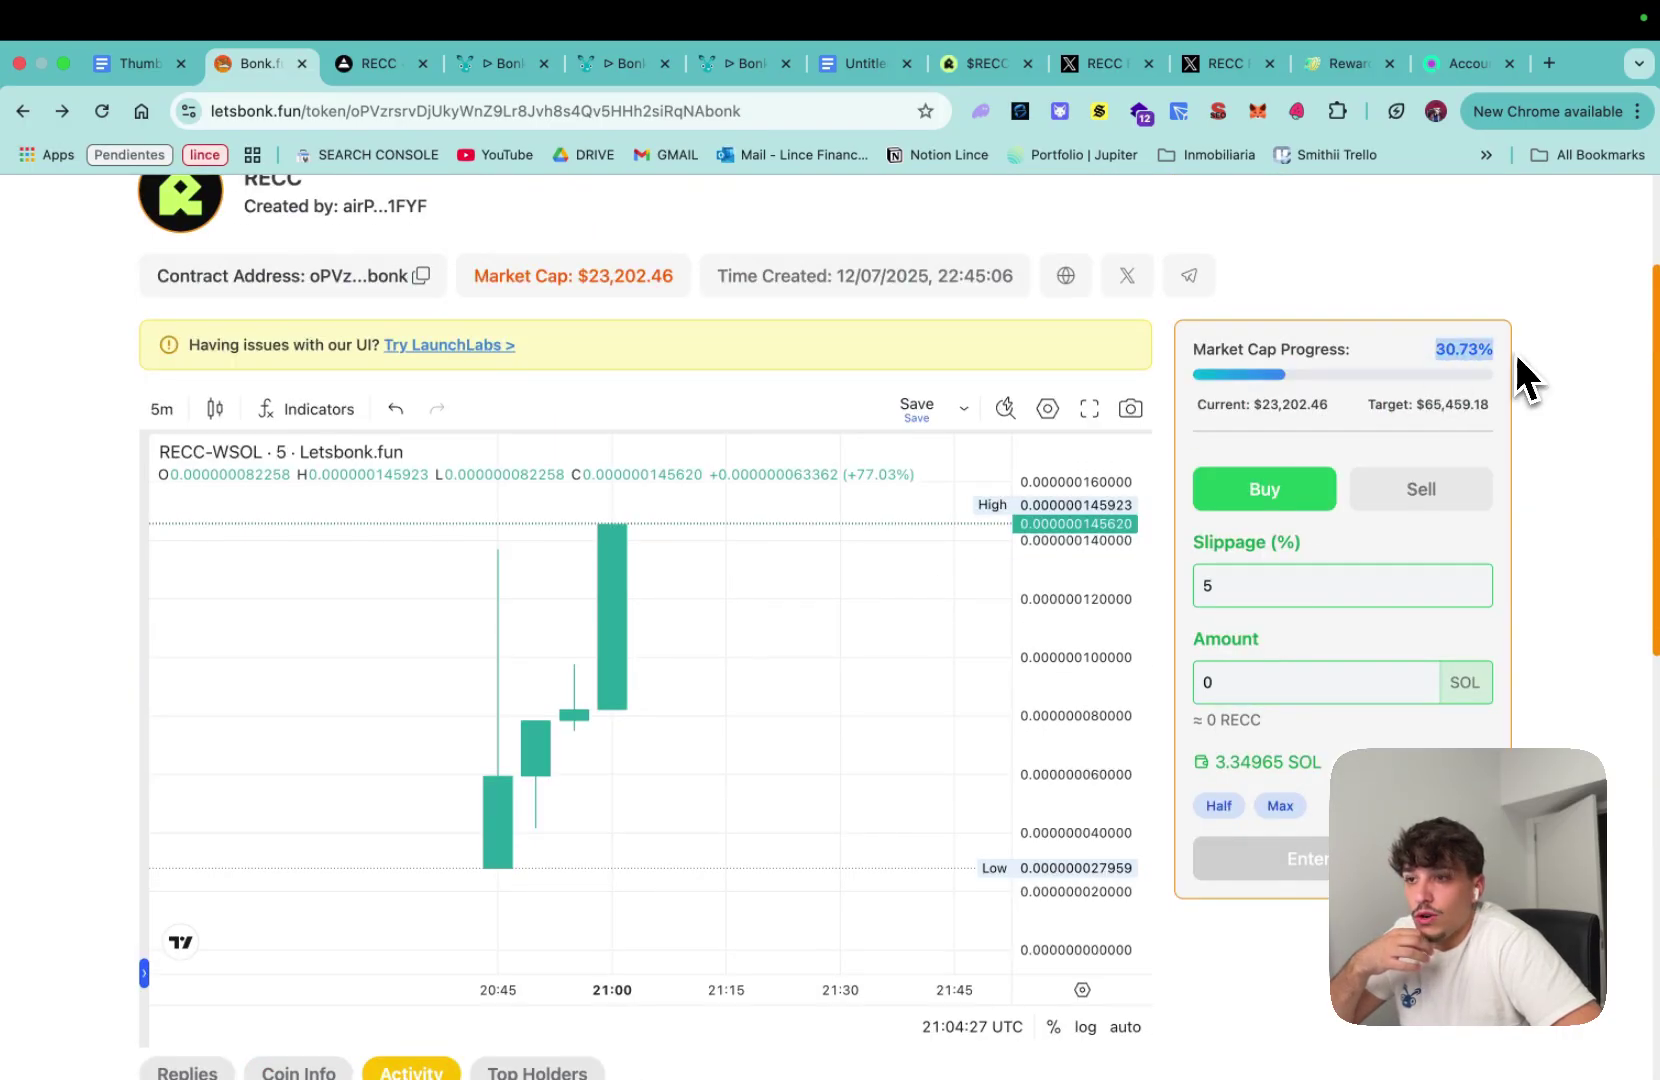
pyautogui.click(1397, 350)
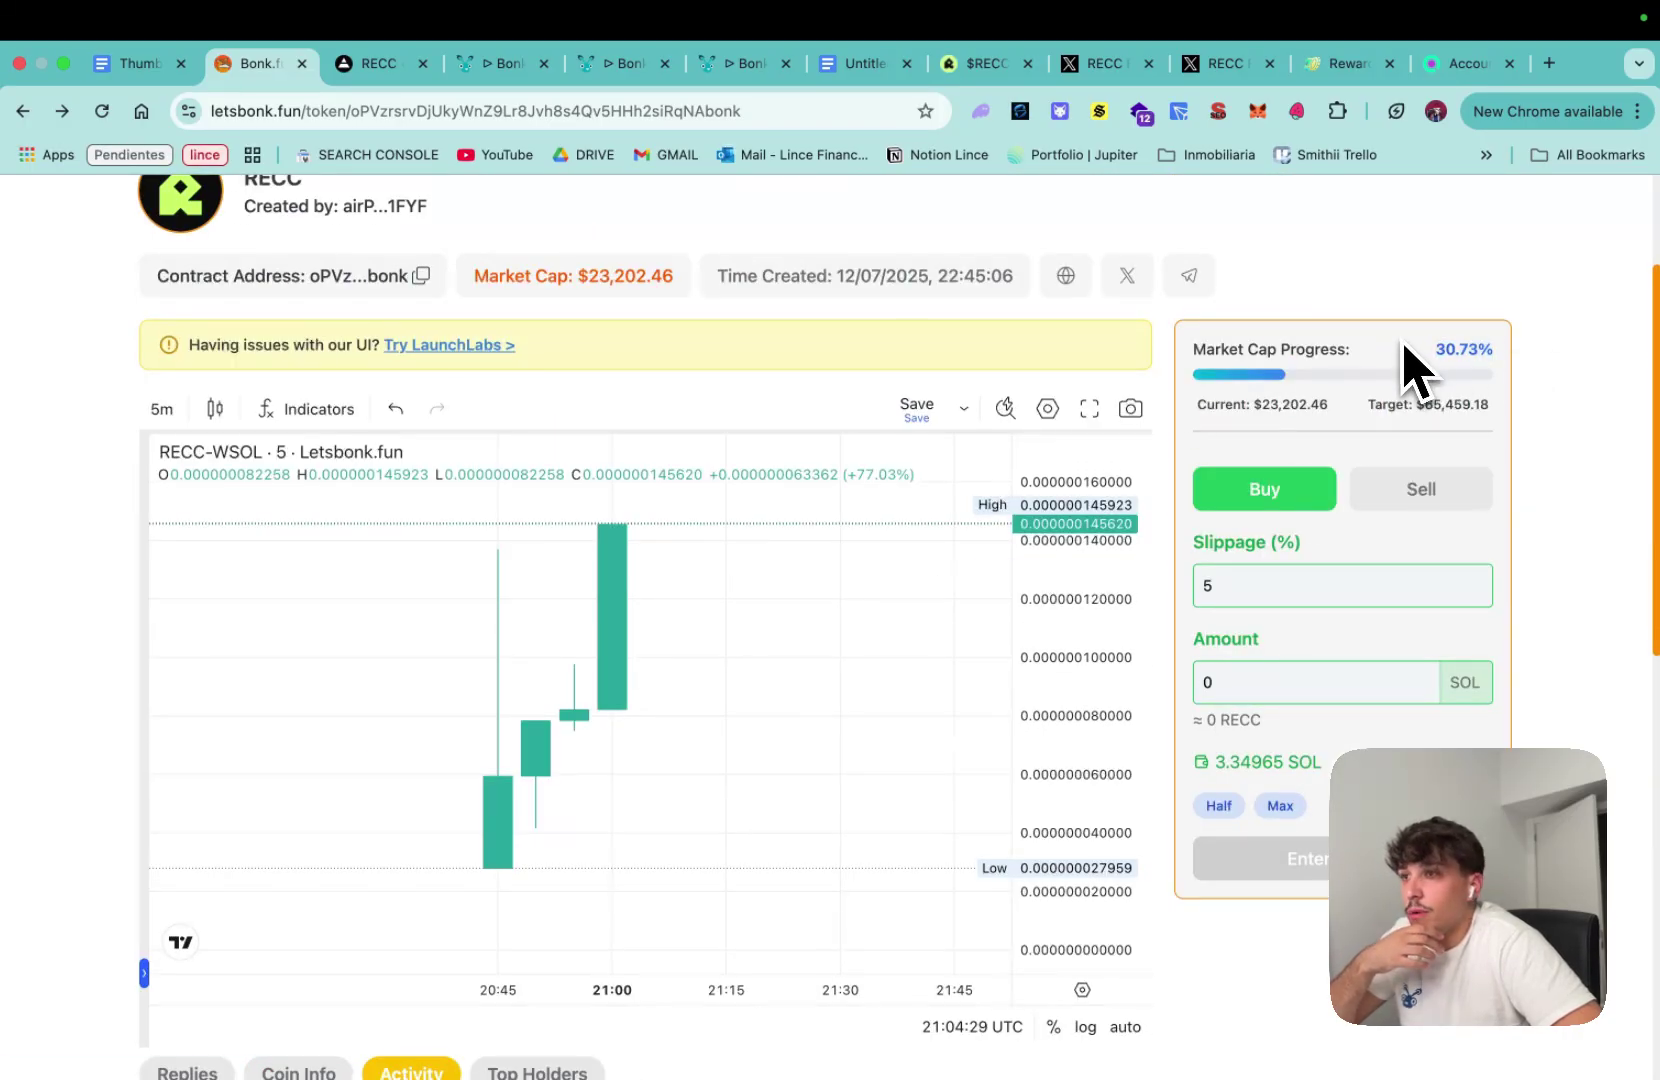
pyautogui.doubleClick(668, 287)
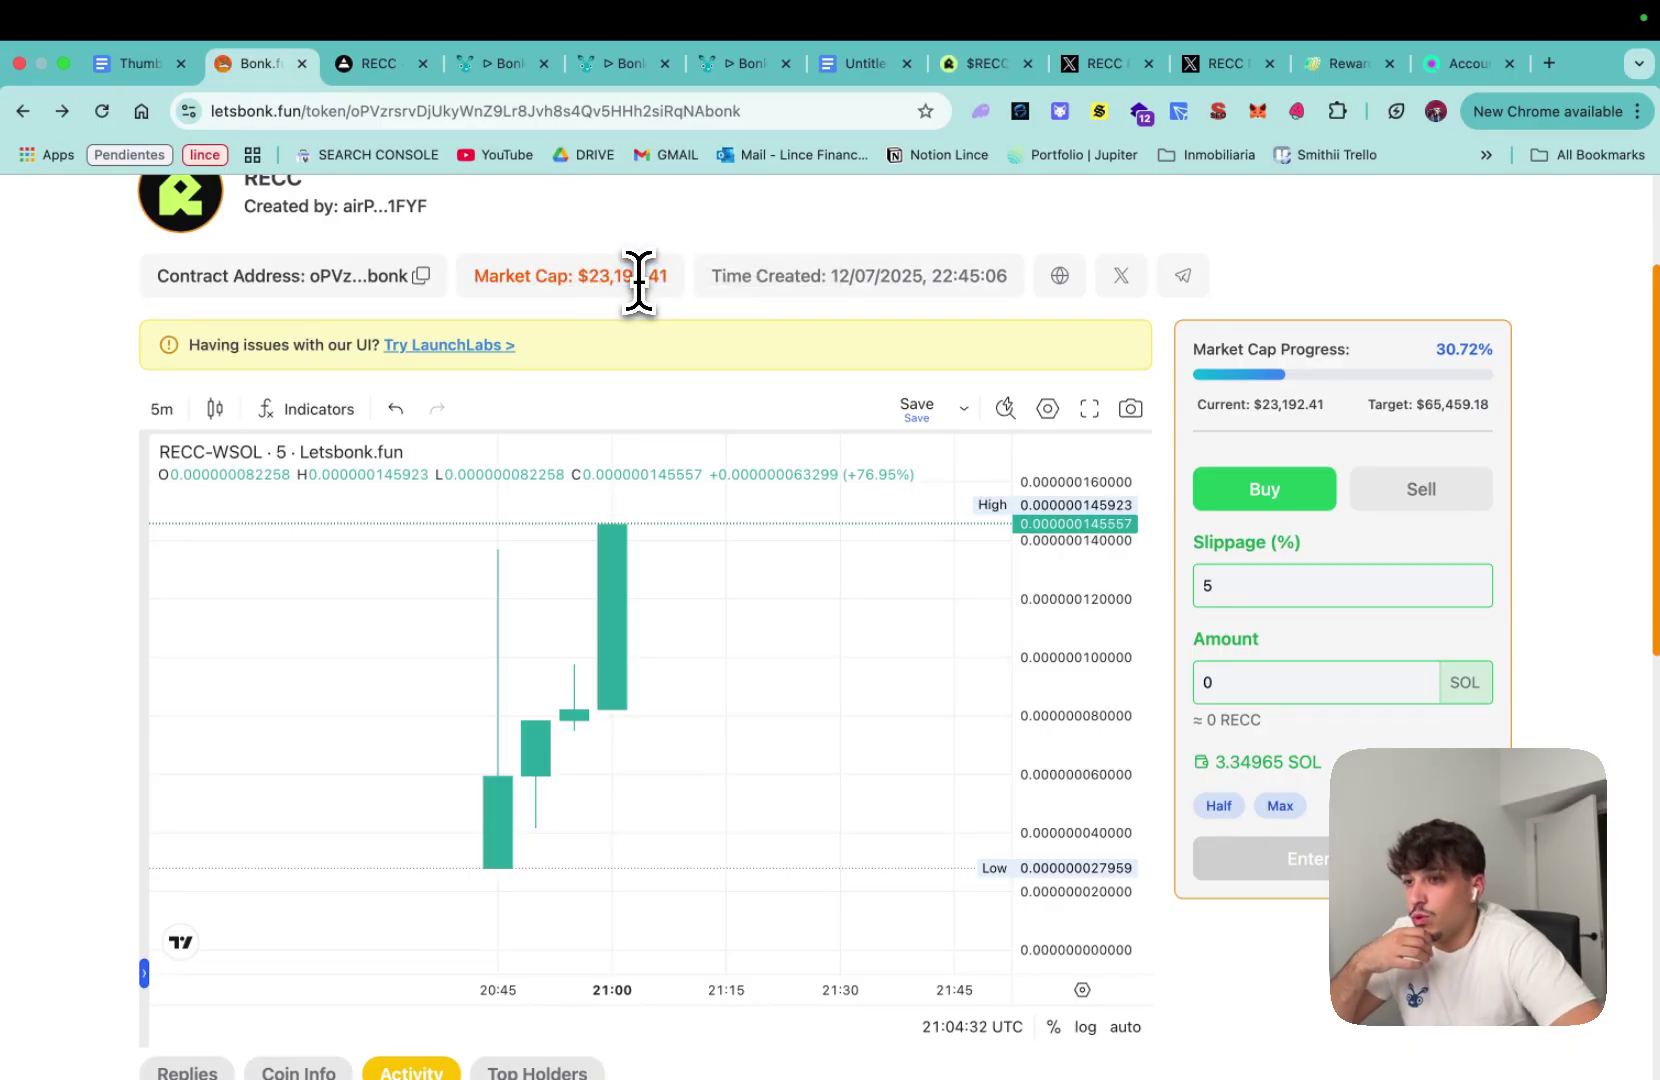